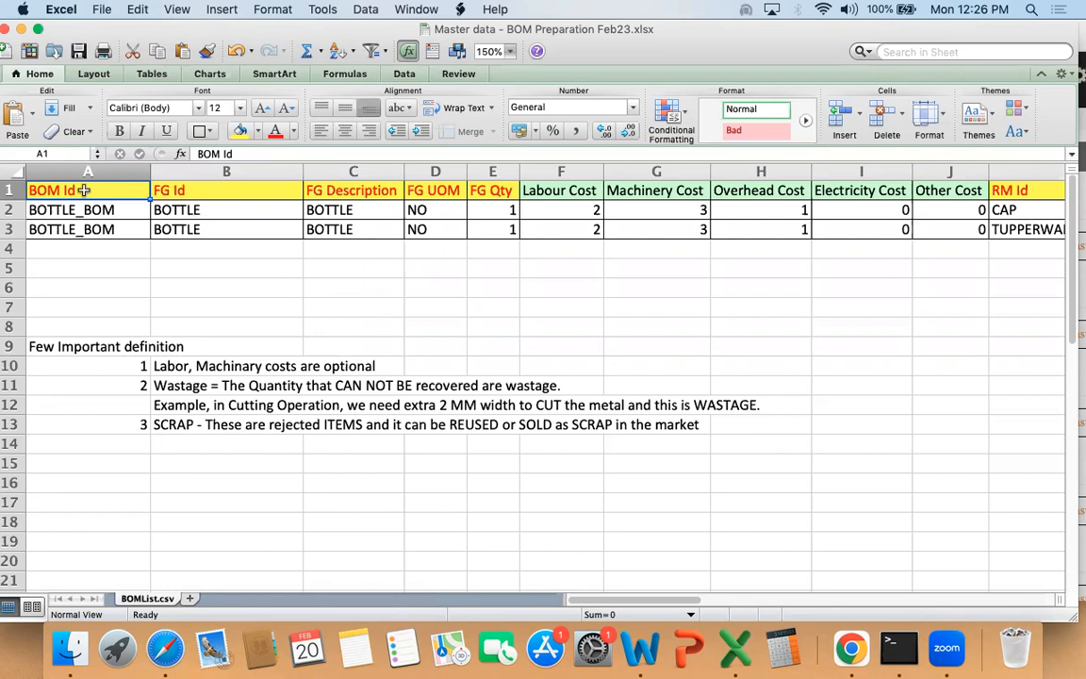
# Step: Examine the header row and the BOM Id and FG Id entries of the first BOM row
pyautogui.hotkey('shift', 'Right')
pyautogui.hotkey('shift', 'Right')
pyautogui.hotkey('shift', 'Right')
pyautogui.hotkey('shift', 'Right')
pyautogui.hotkey('shift', 'Right')
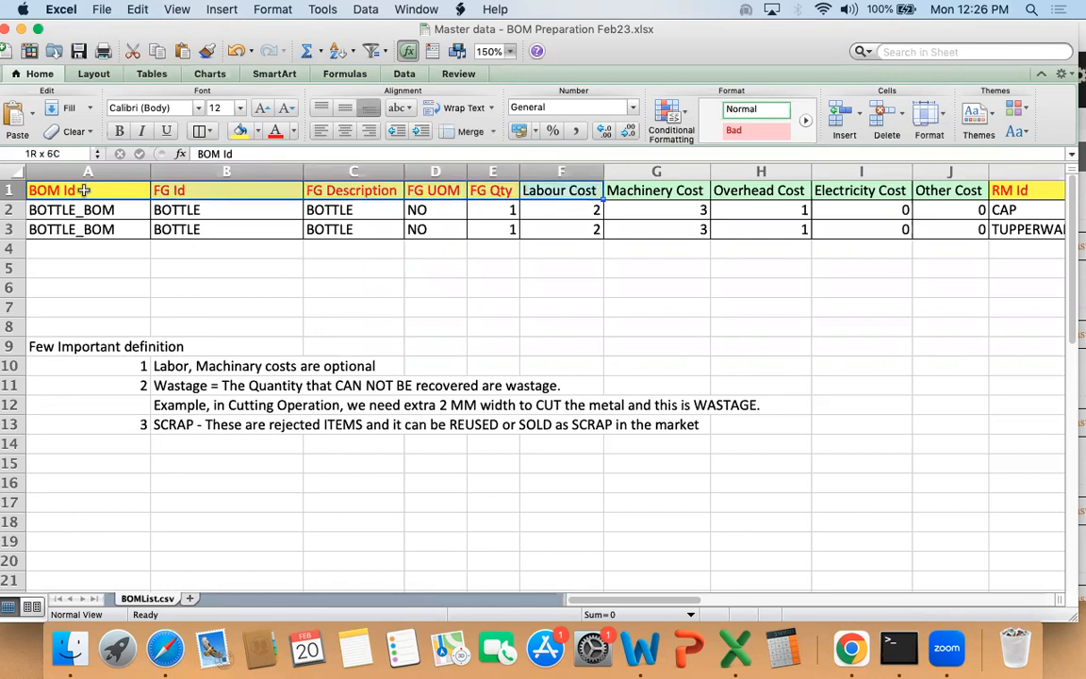
pyautogui.press('Down')
pyautogui.press('Up')
pyautogui.press('Down')
pyautogui.press('Up')
pyautogui.press('Down')
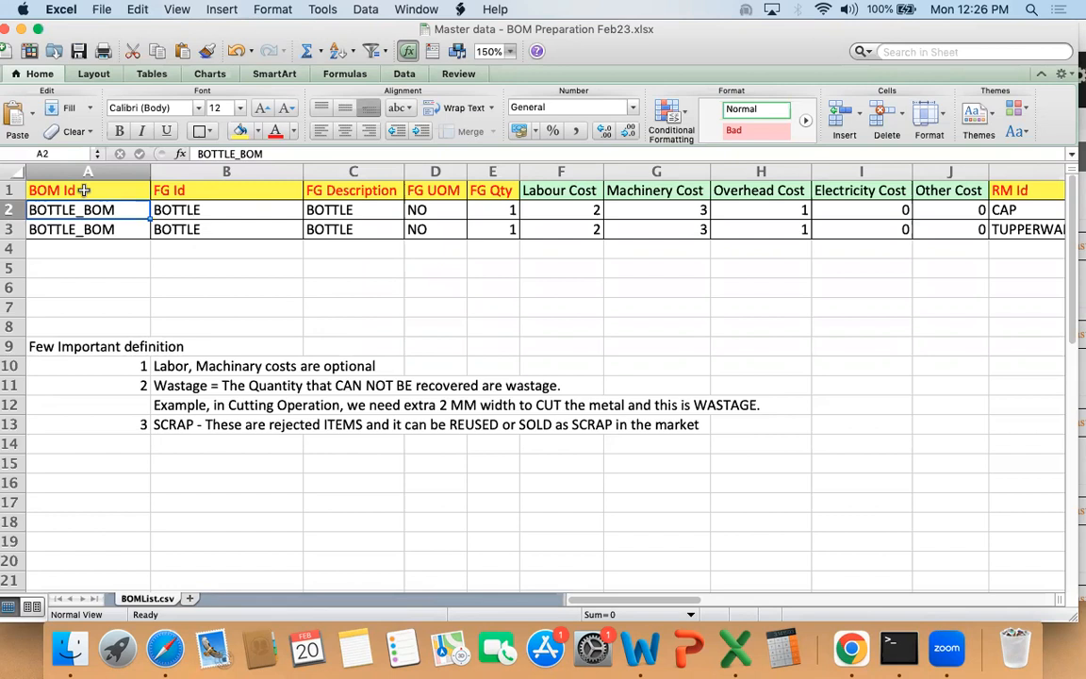
pyautogui.press('Right')
pyautogui.press('Up')
pyautogui.press('Down')
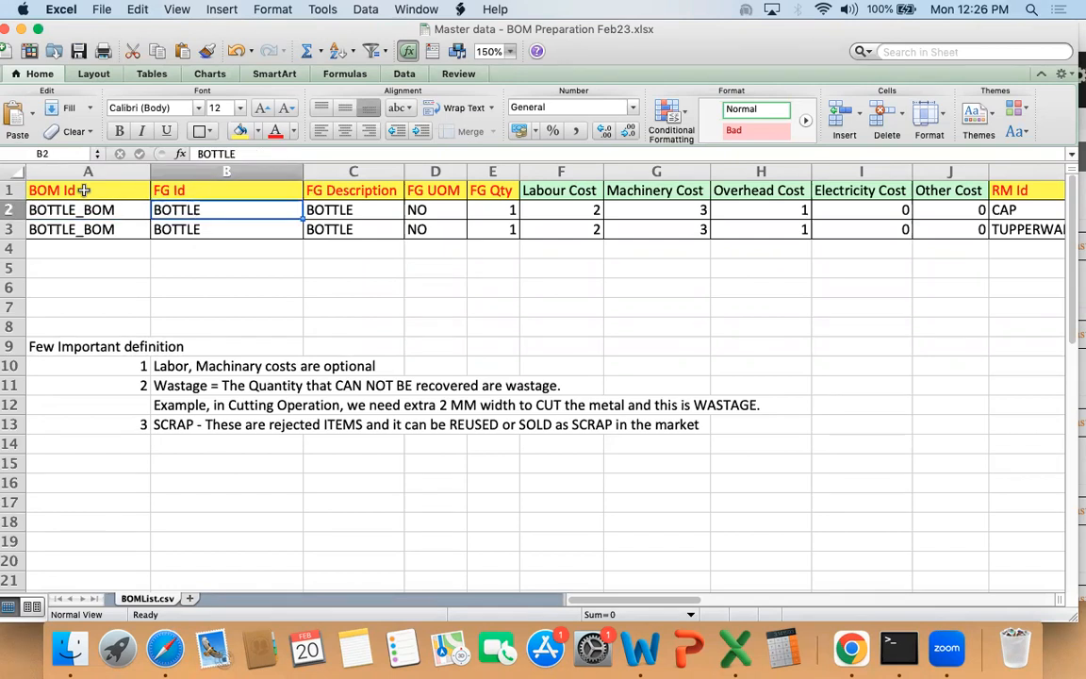
# Step: Examine the remaining finished-good columns and the RM Id entries, returning to the first BOM Id
pyautogui.press('Right')
pyautogui.press('Right')
pyautogui.press('Right')
pyautogui.press('Right')
pyautogui.press('Right')
pyautogui.press('Right')
pyautogui.press('Right')
pyautogui.press('Right')
pyautogui.press('Right')
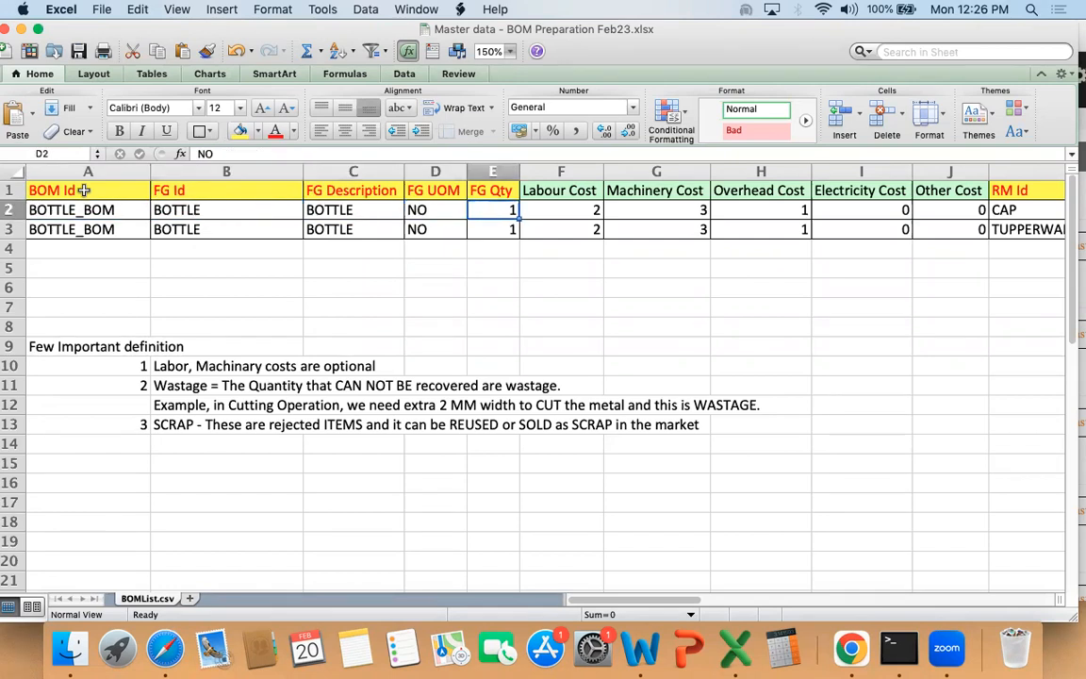
pyautogui.hotkey('shift', 'Down')
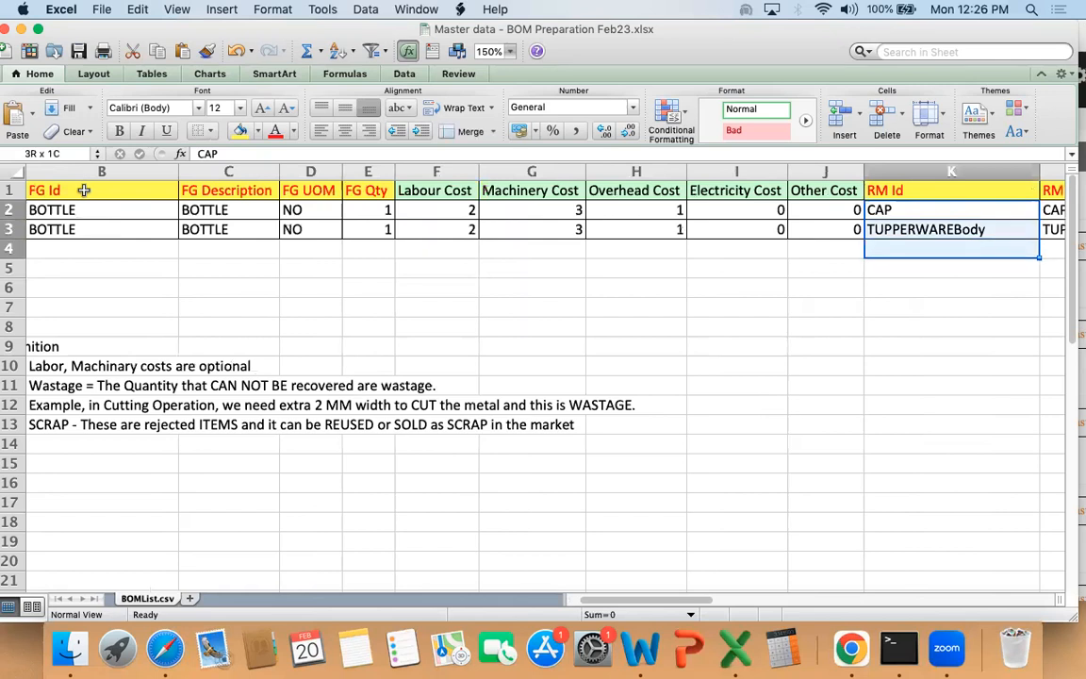
pyautogui.press('Down')
pyautogui.press('Up')
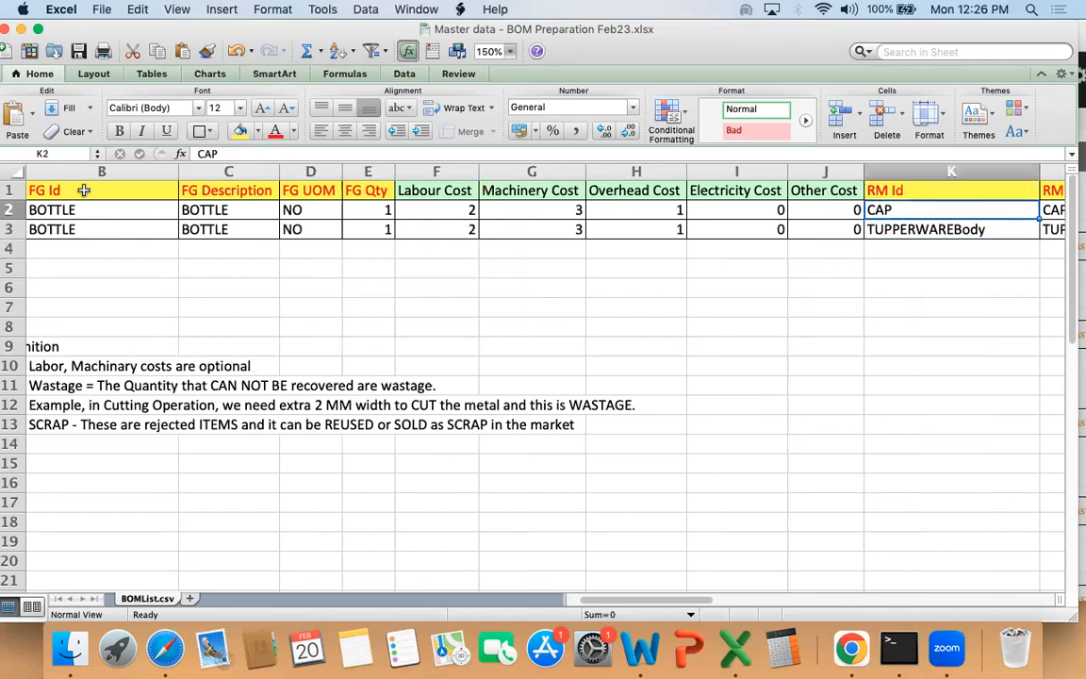
pyautogui.press('Left')
pyautogui.press('Left')
pyautogui.press('Left')
pyautogui.press('Left')
pyautogui.press('Left')
pyautogui.press('Left')
pyautogui.press('Left')
pyautogui.press('Left')
pyautogui.press('Left')
pyautogui.press('Left')
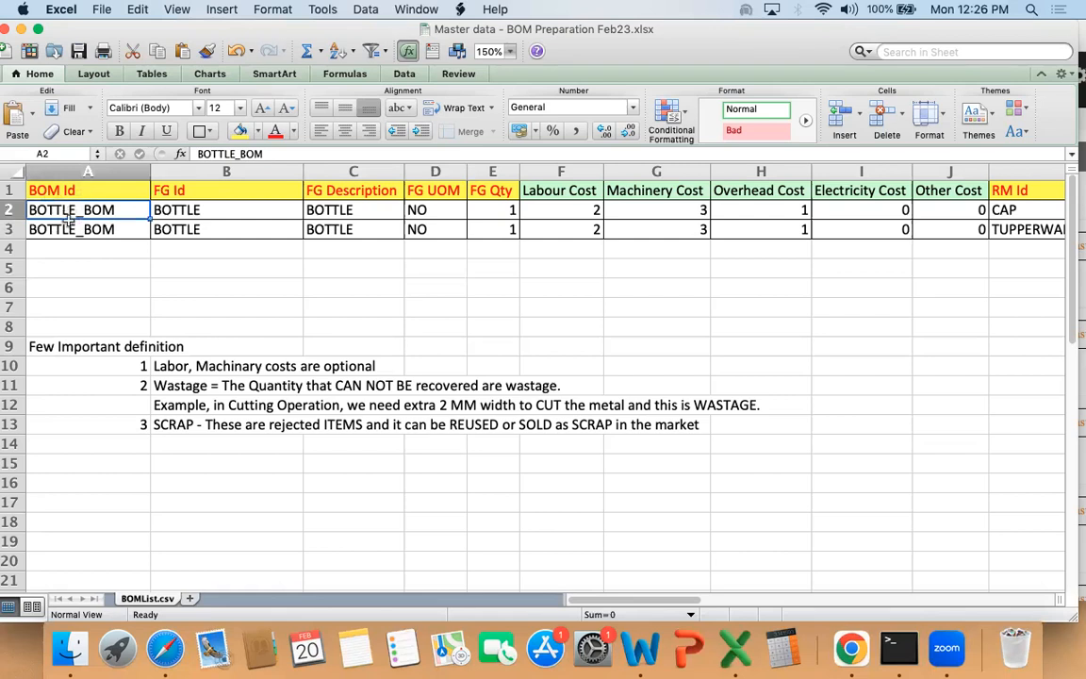
# Step: Review the BOM Id and FG Id entries and narrow the FG Id column closer to its contents
pyautogui.moveTo(64, 209); pyautogui.dragTo(68, 229)
pyautogui.click(71, 209)
pyautogui.click(81, 191)
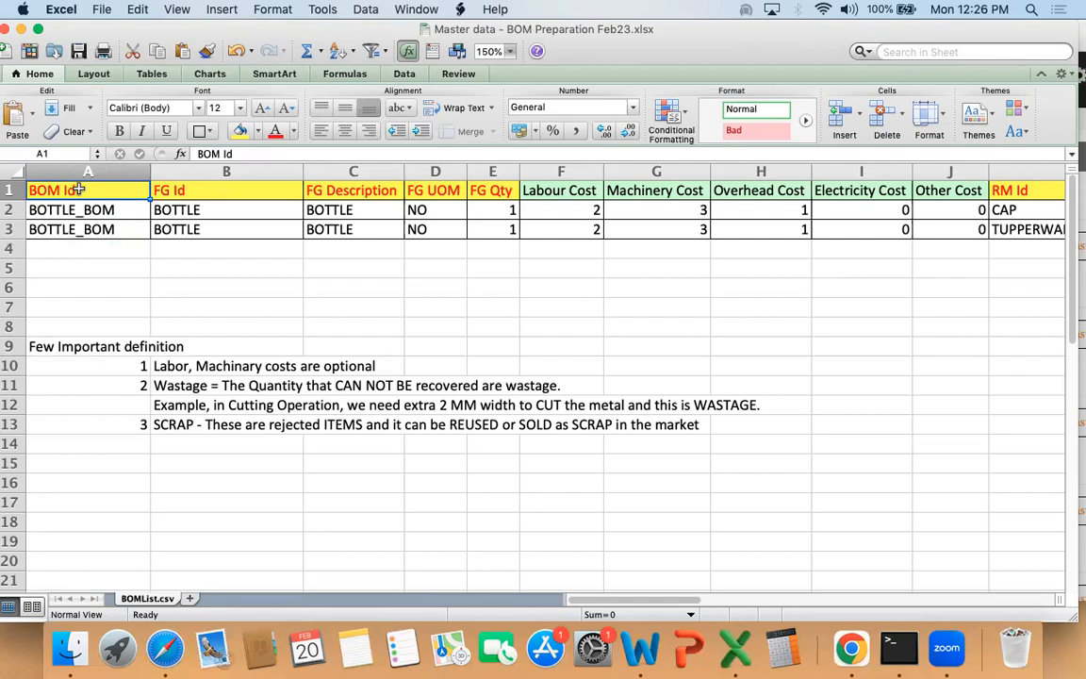
pyautogui.moveTo(201, 189); pyautogui.dragTo(218, 213)
pyautogui.click(218, 226)
pyautogui.moveTo(304, 166); pyautogui.dragTo(243, 167)
# Step: Fit the widths of the RM Id and RM Description columns to their contents
pyautogui.moveTo(181, 190); pyautogui.dragTo(344, 231)
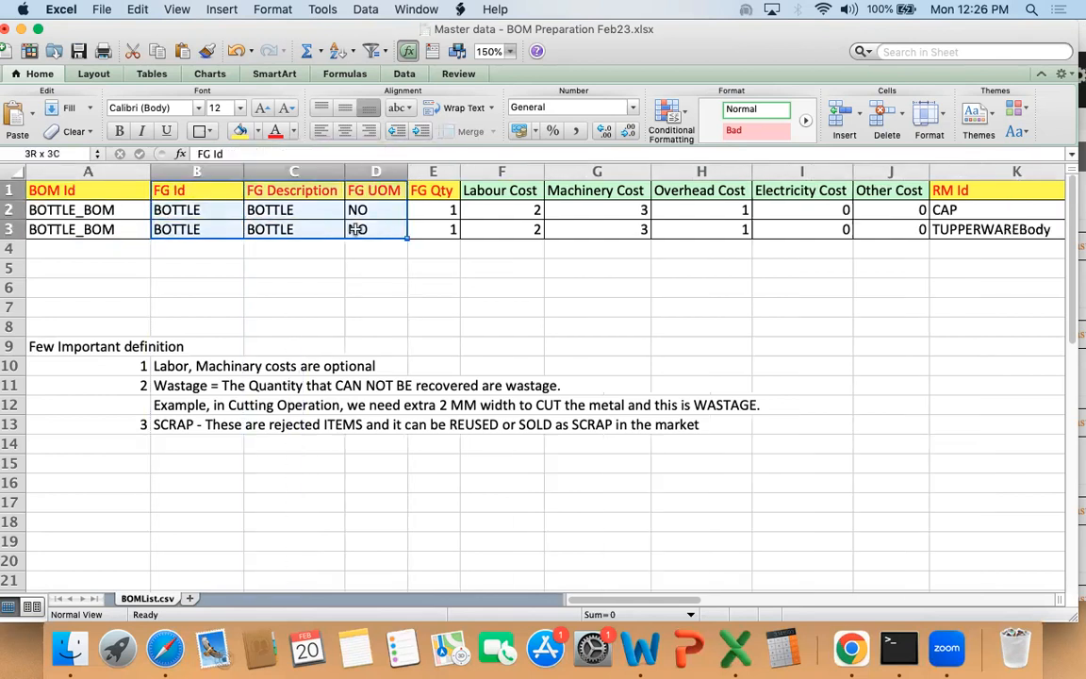
pyautogui.moveTo(942, 190); pyautogui.dragTo(999, 231)
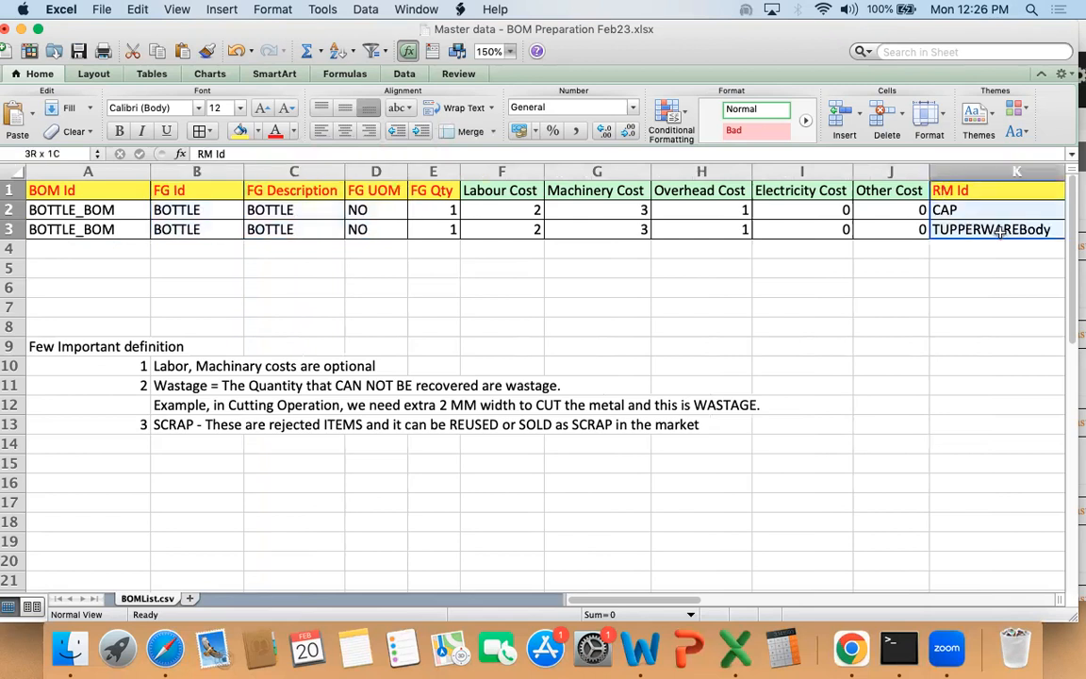
pyautogui.hscroll(4, 997, 225)
pyautogui.press('Left')
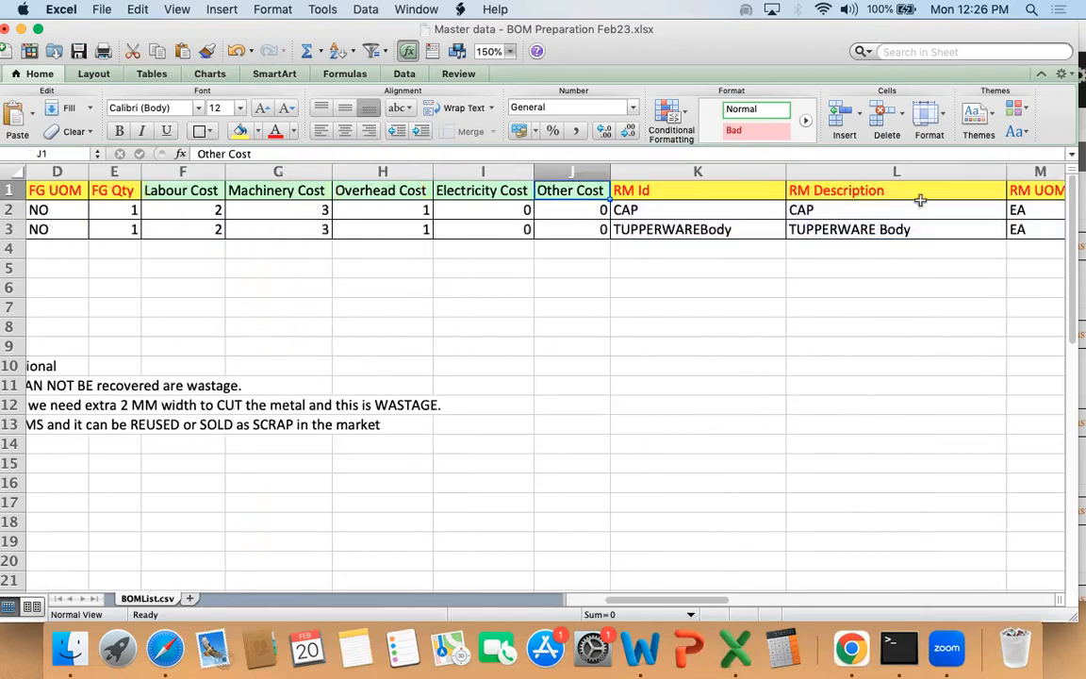
pyautogui.doubleClick(786, 168)
pyautogui.doubleClick(960, 170)
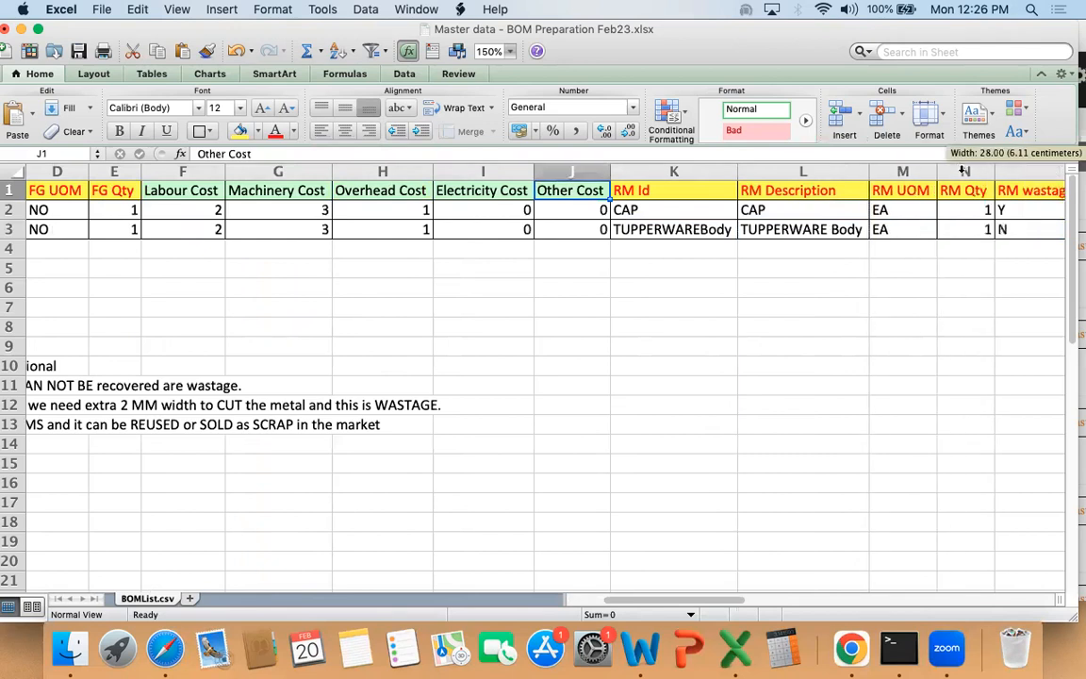
# Step: Select the RM Id through RM Qty values of both BOM rows for review
pyautogui.click(816, 205)
pyautogui.press('Left')
pyautogui.hotkey('shift', 'Down')
pyautogui.hotkey('shift', 'Right')
pyautogui.hotkey('shift', 'Right')
pyautogui.hotkey('shift', 'Right')
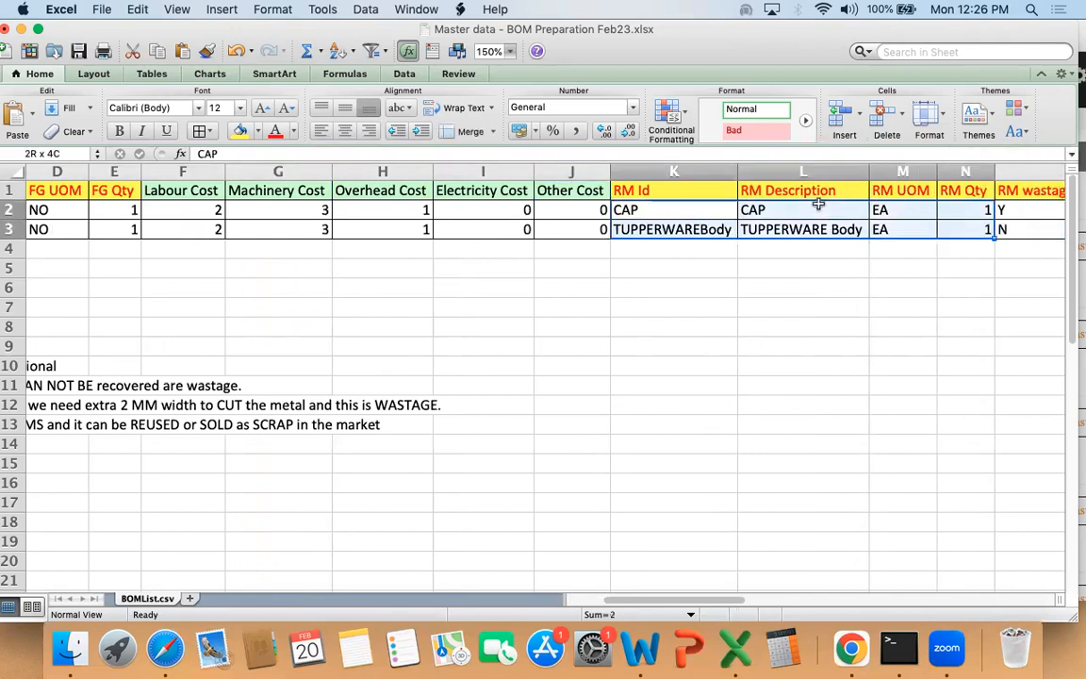
# Step: Select the FG Id through FG Qty values of both BOM rows for review
pyautogui.press('Left')
pyautogui.press('Left')
pyautogui.press('Left')
pyautogui.press('Left')
pyautogui.press('Left')
pyautogui.press('Left')
pyautogui.press('Left')
pyautogui.press('Left')
pyautogui.press('Left')
pyautogui.press('Left')
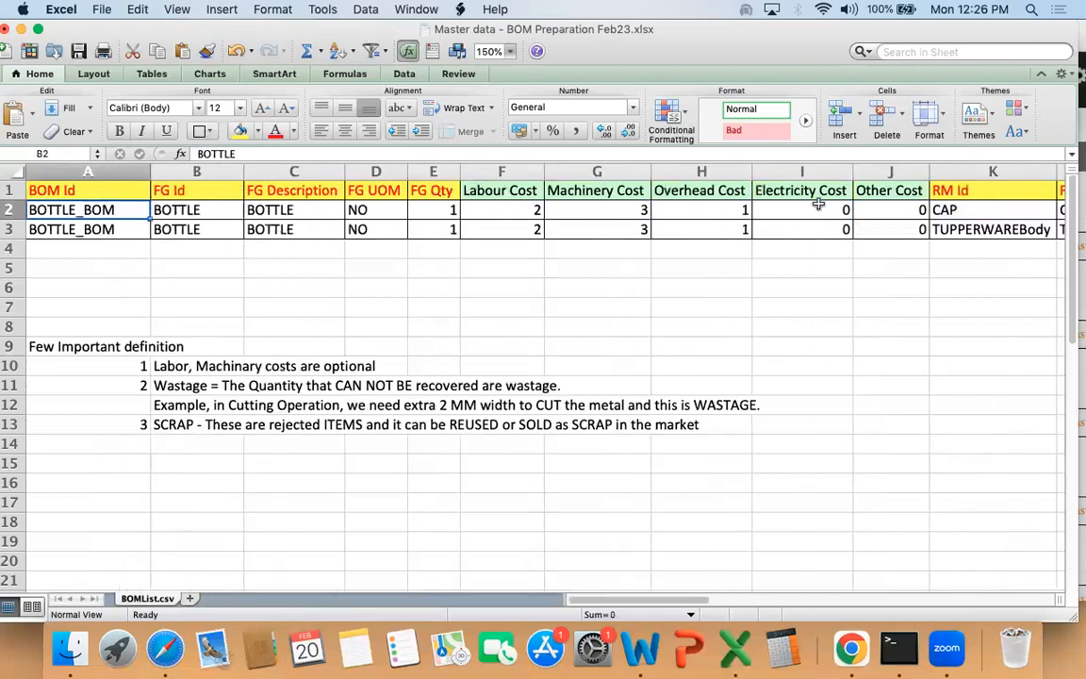
pyautogui.press('Right')
pyautogui.hotkey('shift', 'Down')
pyautogui.hotkey('shift', 'Right')
pyautogui.hotkey('shift', 'Right')
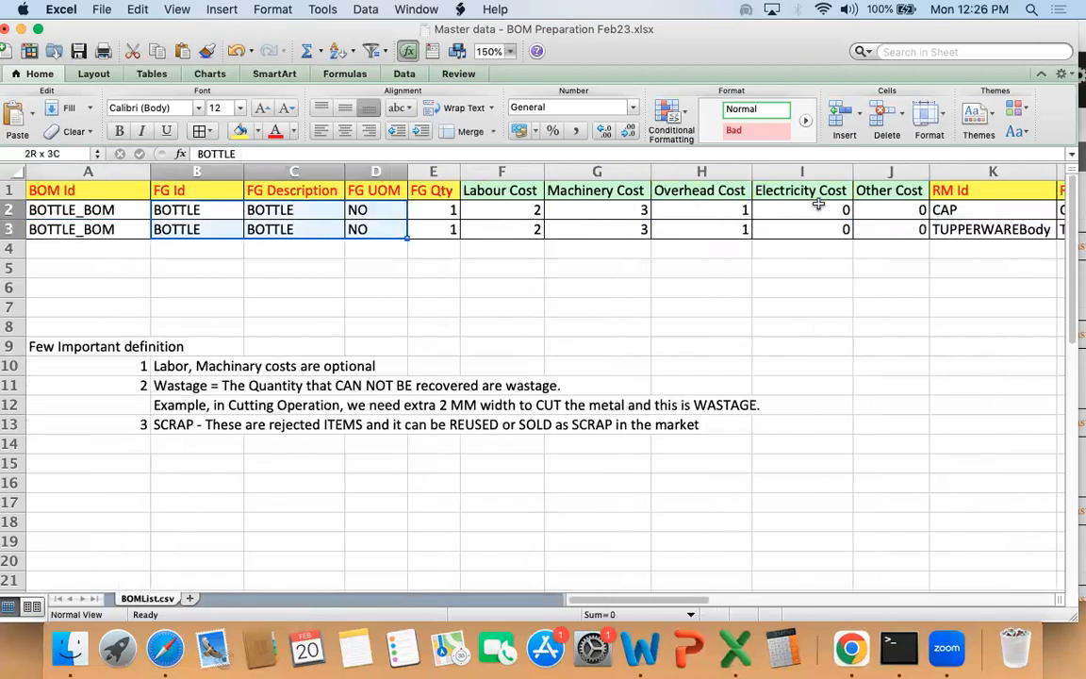
pyautogui.hotkey('shift', 'Right')
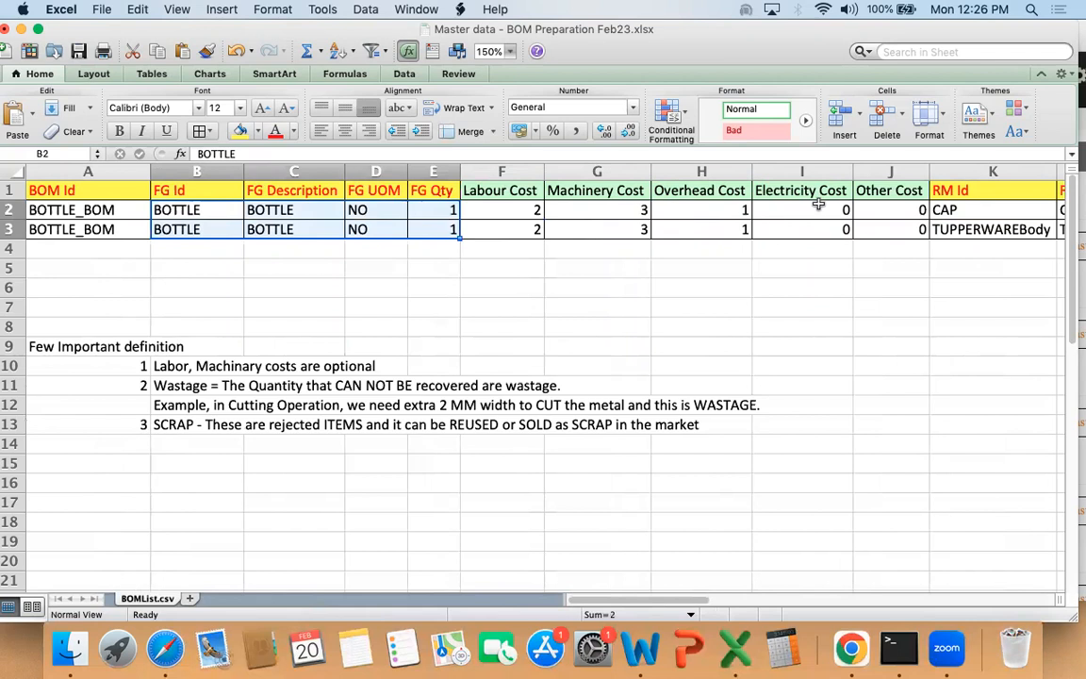
# Step: Enter the label "Pre-requisites" in cell A6
pyautogui.press('Up')
pyautogui.press('Down')
pyautogui.press('Down')
pyautogui.press('Down')
pyautogui.press('Down')
pyautogui.press('Down')
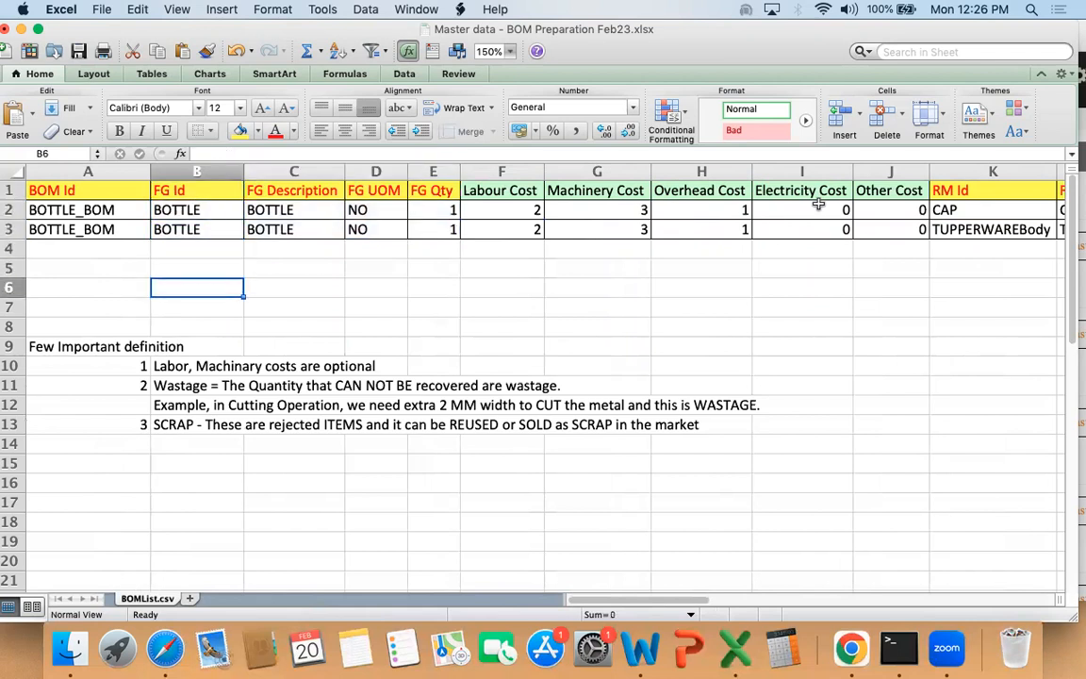
pyautogui.press('Left')
pyautogui.press('Down')
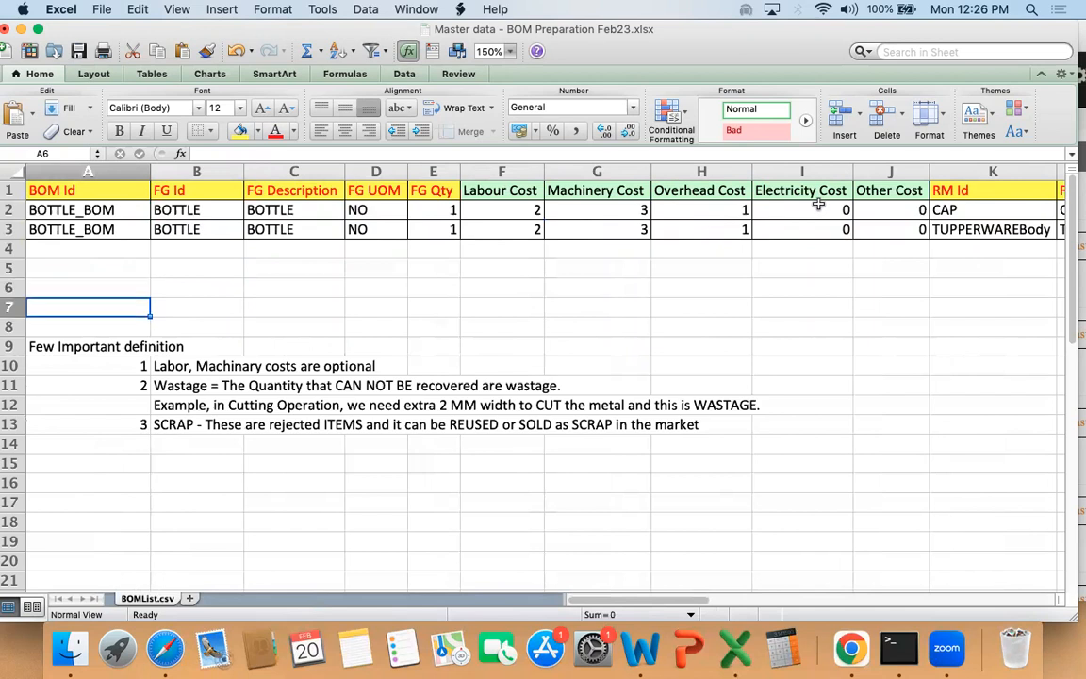
pyautogui.write('1')
pyautogui.press('Up')
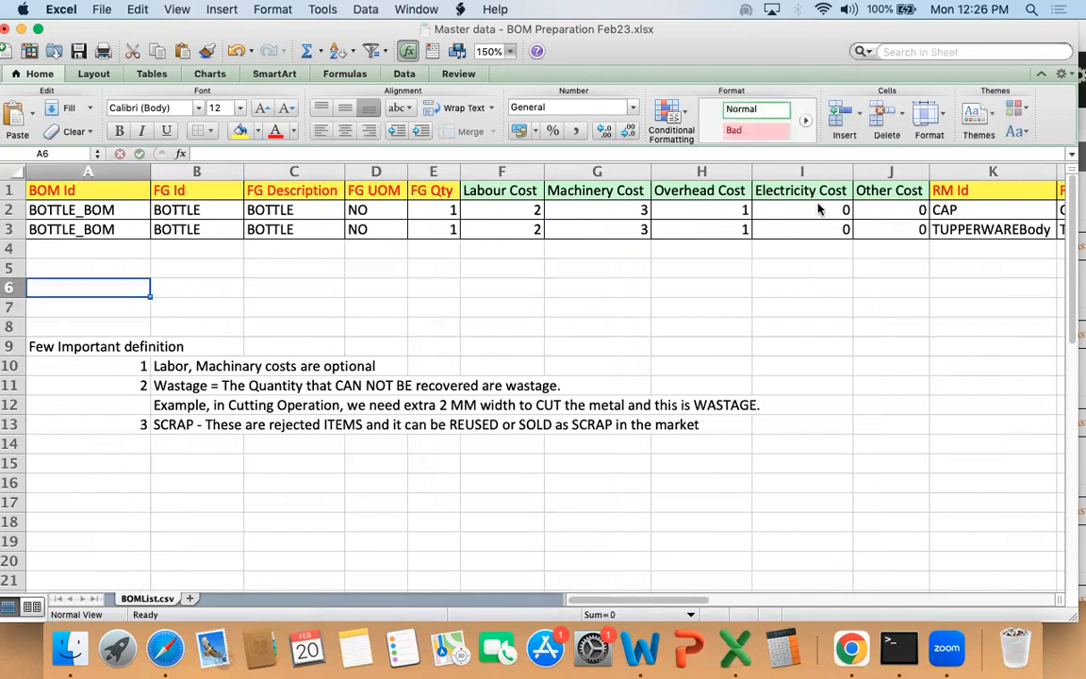
pyautogui.write('Pre-requi')
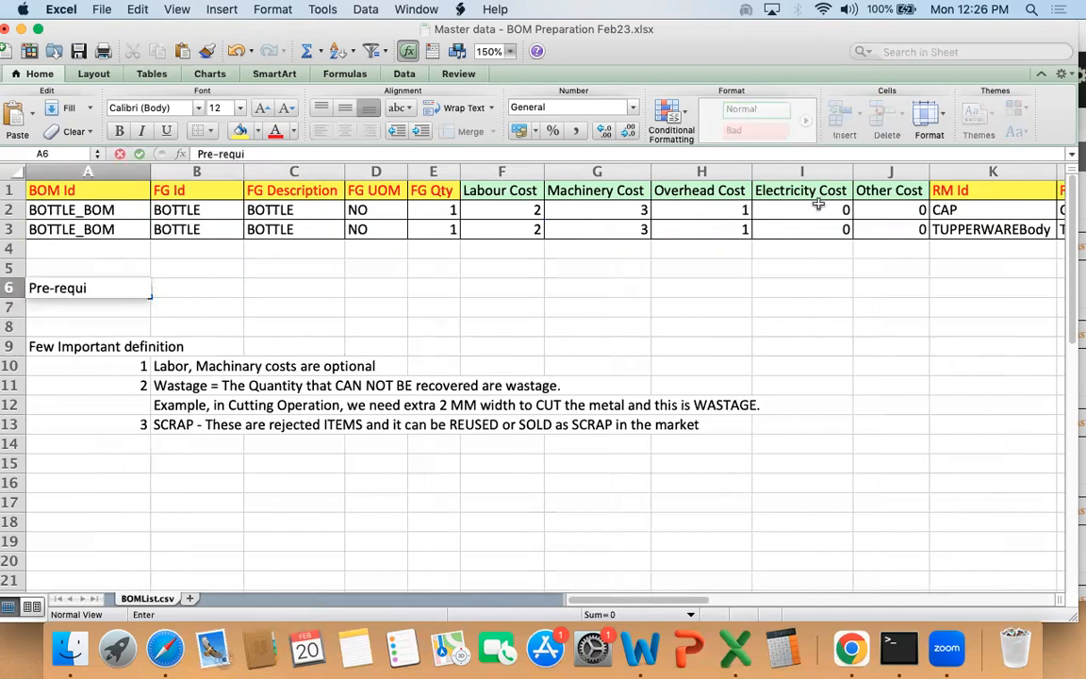
pyautogui.write('siies')
# Step: Enter "Product Master" in cell B6 as the first pre-requisite
pyautogui.press('Tab')
pyautogui.write('P')
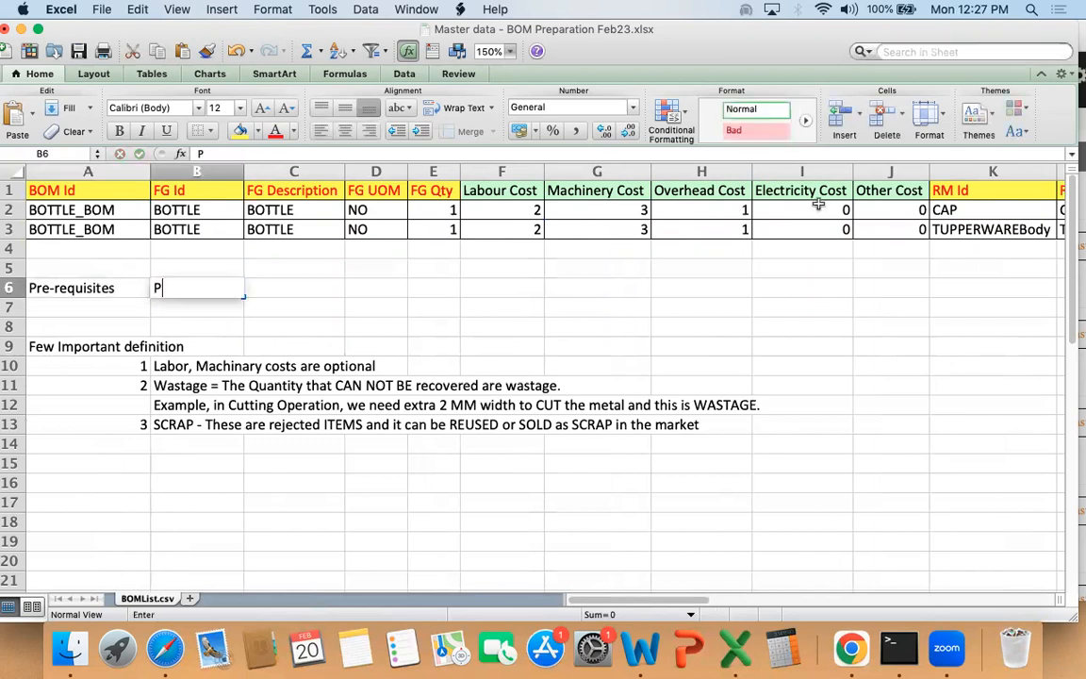
pyautogui.write('rodcut')
pyautogui.press('BackSpace')
pyautogui.press('BackSpace')
pyautogui.press('BackSpace')
pyautogui.write('uct Masre')
pyautogui.press('BackSpace')
pyautogui.press('BackSpace')
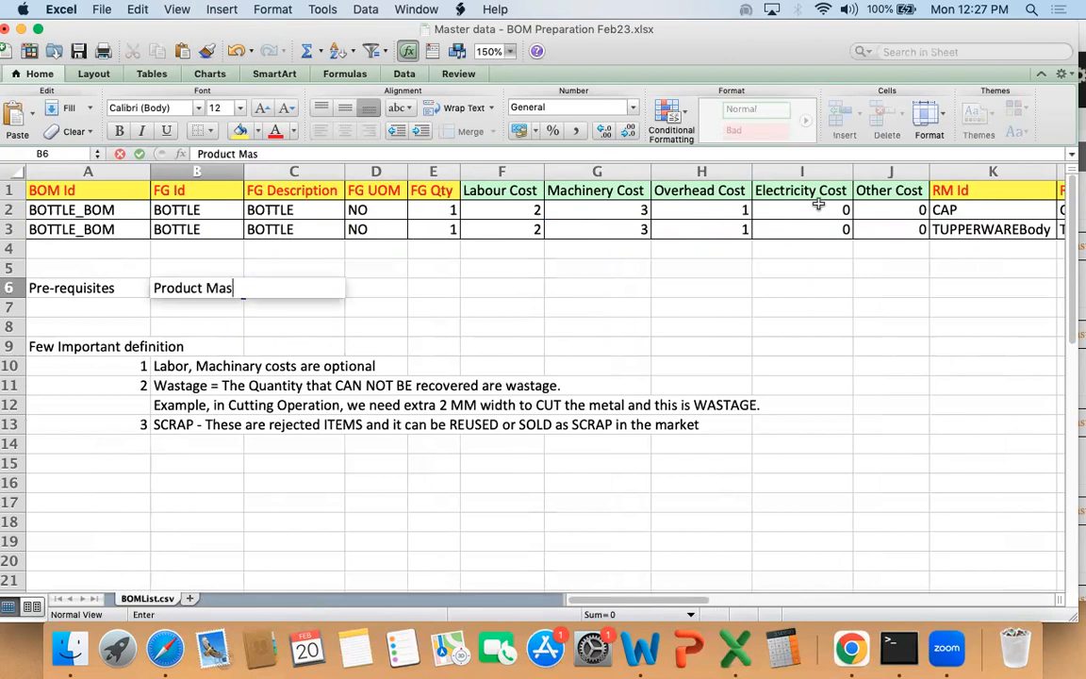
pyautogui.write('ter')
pyautogui.press('Return')
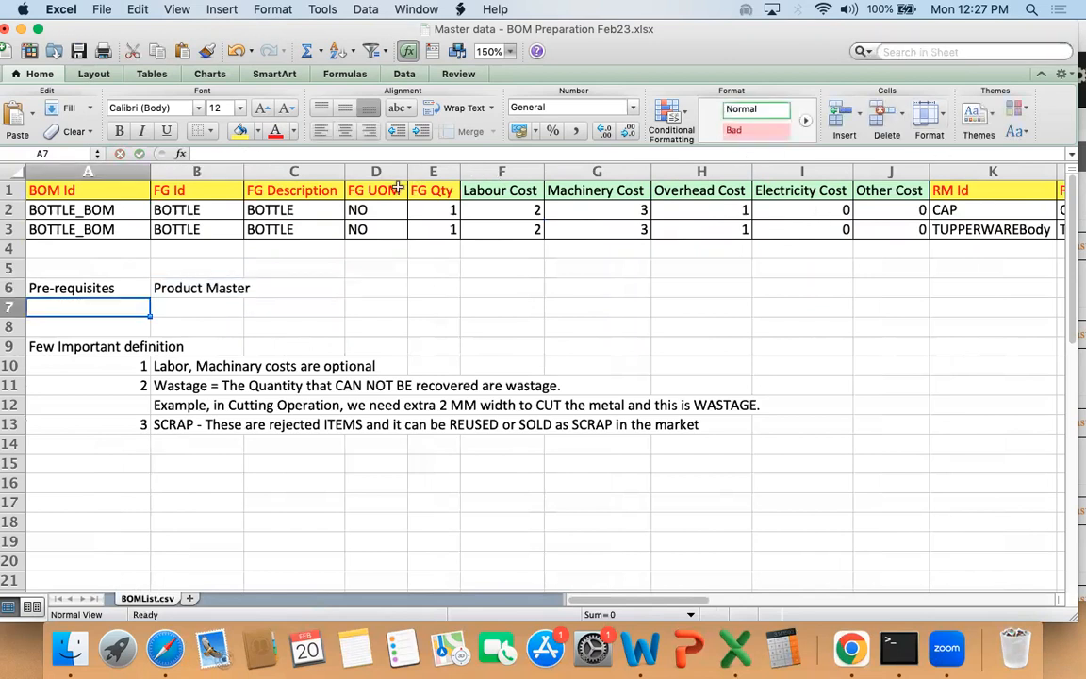
# Step: Check the FG UOM values and enter "Units of Measurements" in cell B7 as the second pre-requisite
pyautogui.moveTo(394, 209); pyautogui.dragTo(392, 229)
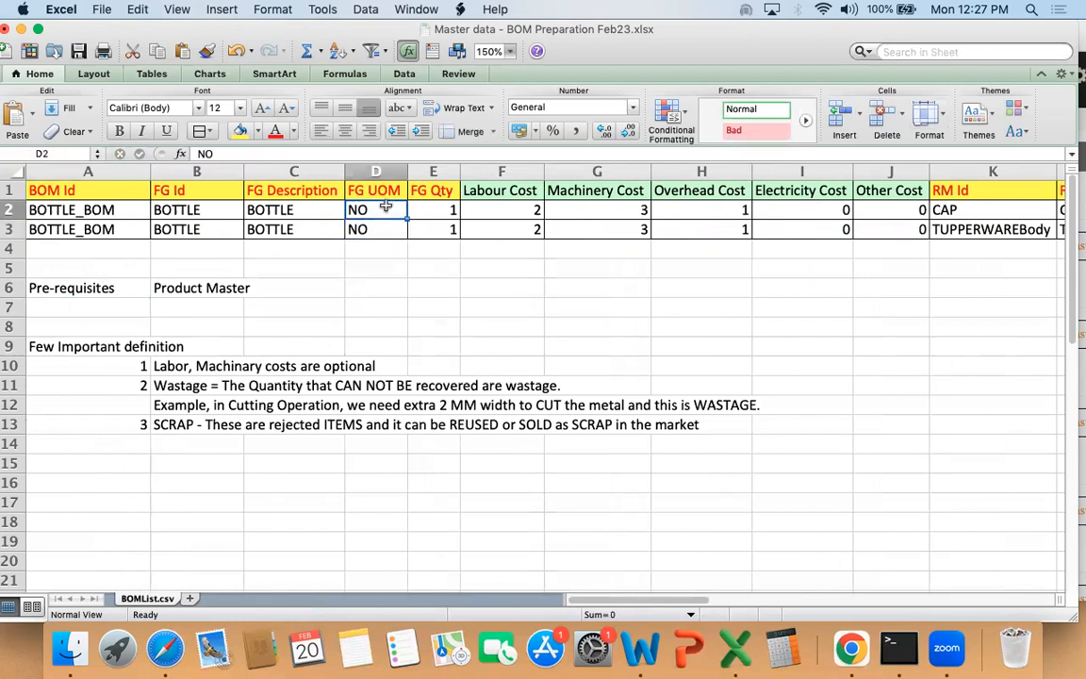
pyautogui.click(195, 311)
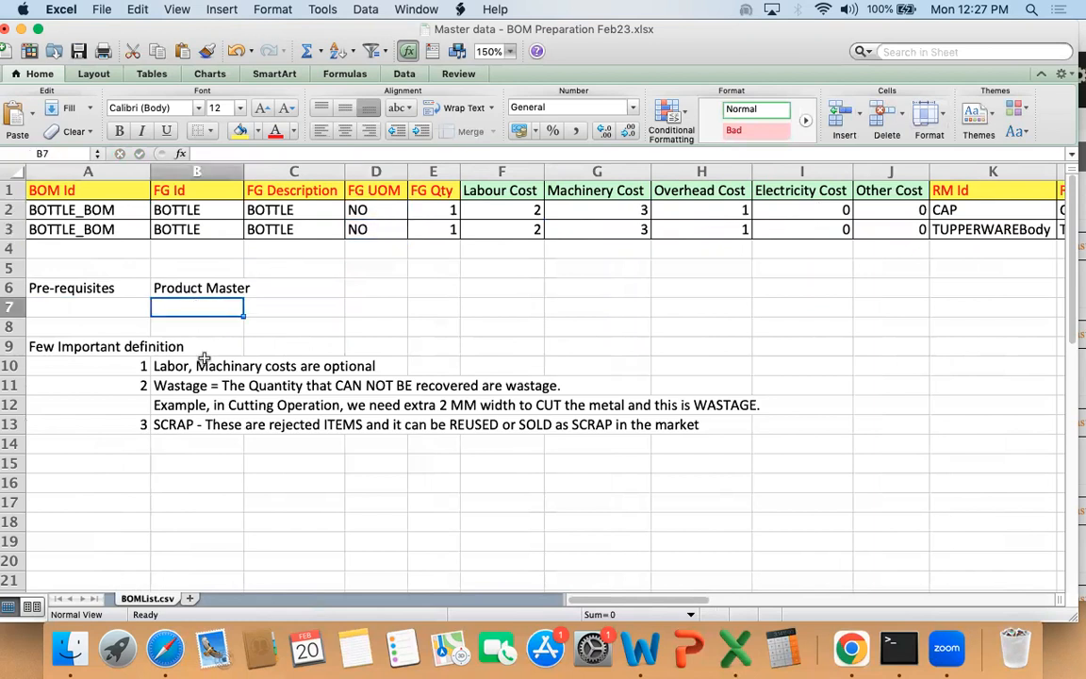
pyautogui.write('UNits of Measurem')
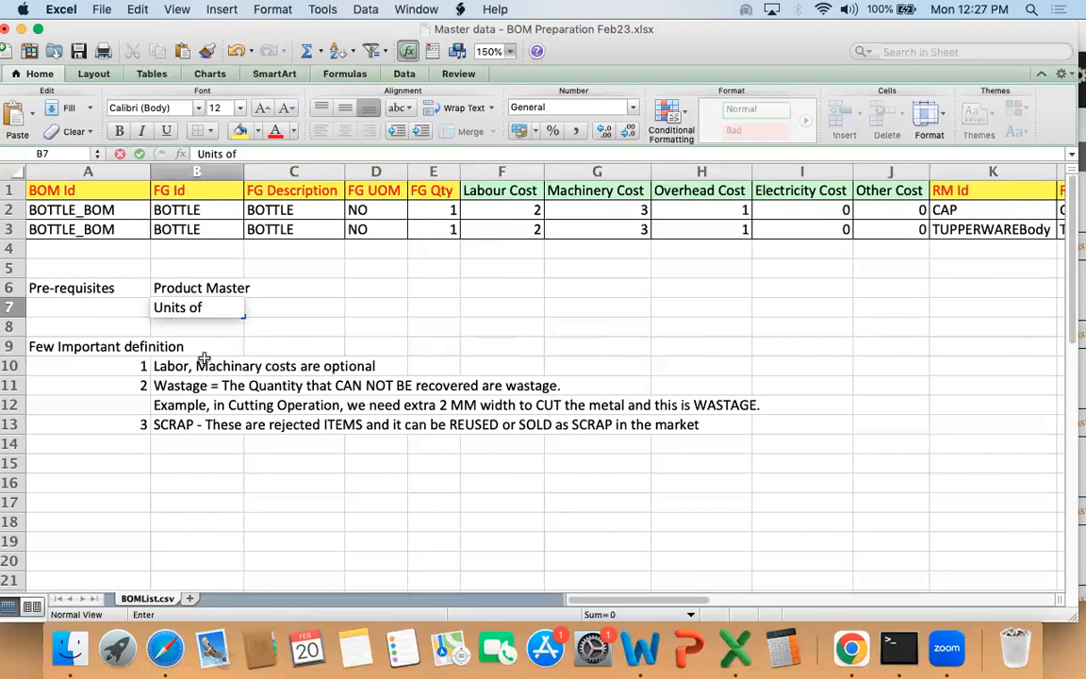
pyautogui.write('ents')
pyautogui.press('Return')
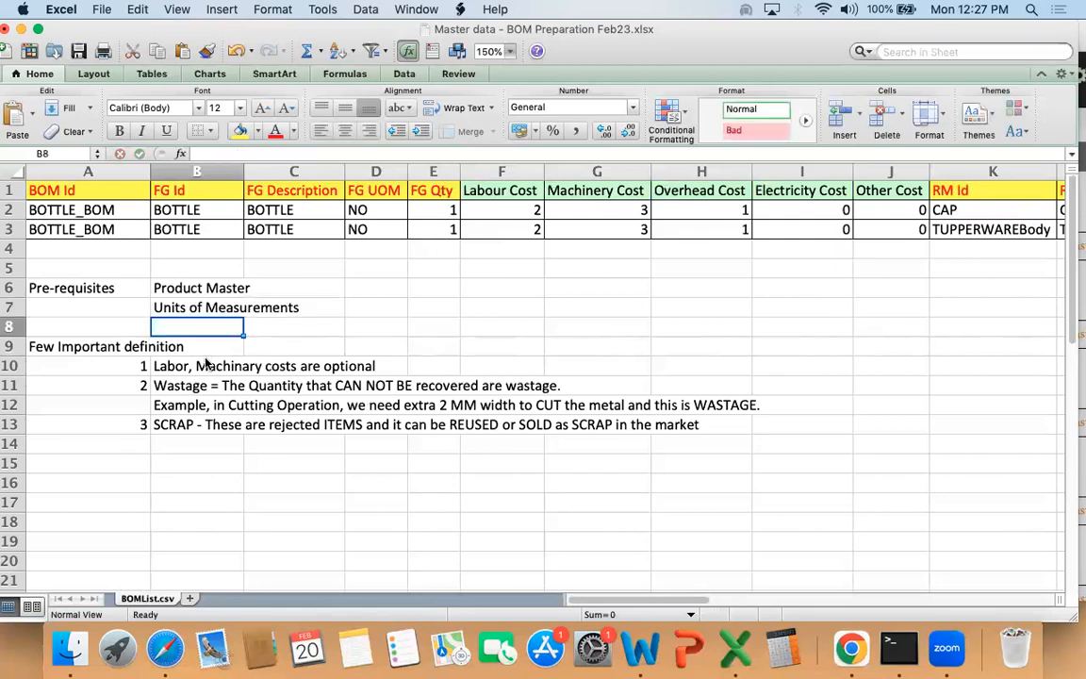
# Step: Review the pre-requisites block and the first definition note about labor and machinery costs
pyautogui.press('Up')
pyautogui.press('Up')
pyautogui.hotkey('shift', 'Down')
pyautogui.press('Left')
pyautogui.hotkey('shift', 'Right')
pyautogui.hotkey('shift', 'Right')
pyautogui.hotkey('shift', 'Down')
pyautogui.press('Down')
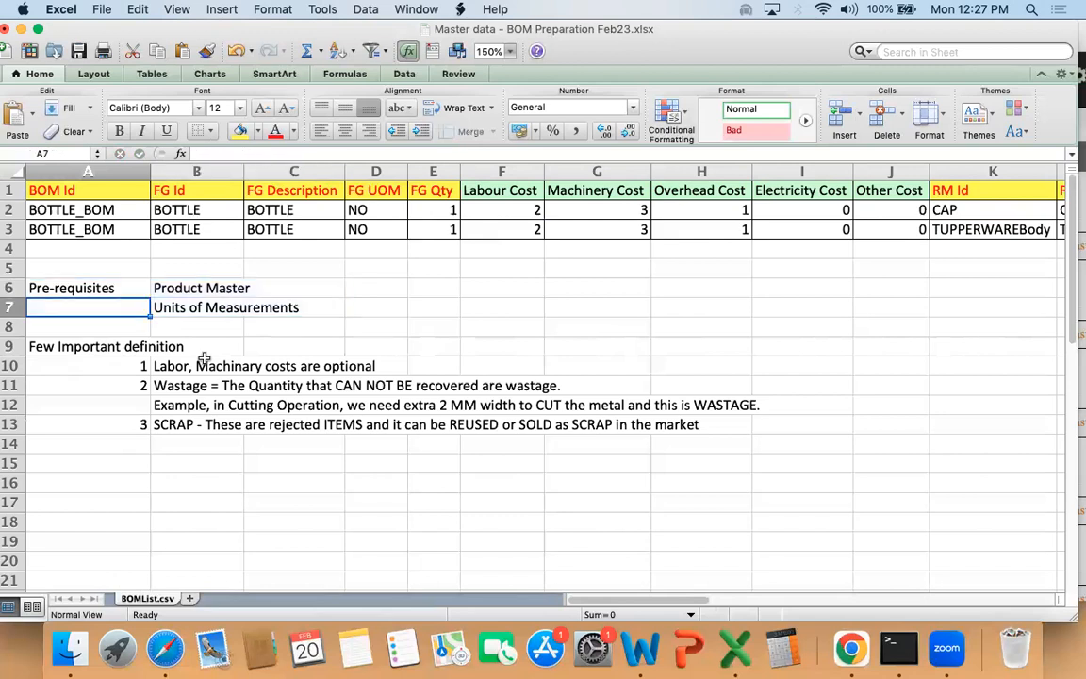
pyautogui.press('Up')
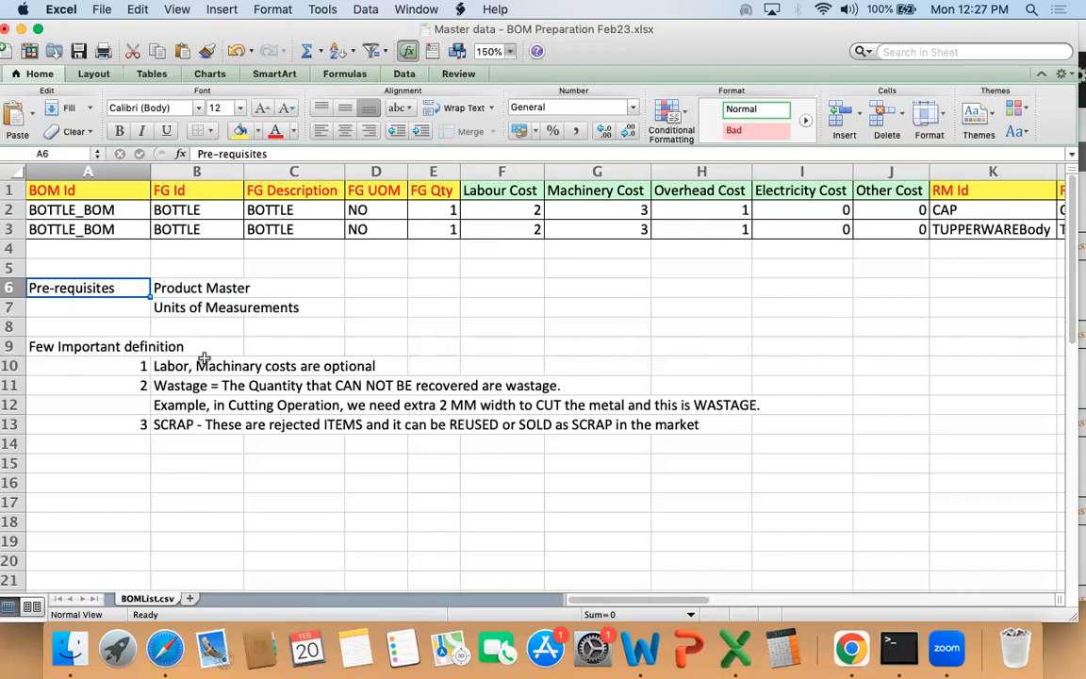
pyautogui.press('Down')
pyautogui.press('Down')
pyautogui.press('Down')
pyautogui.press('Down')
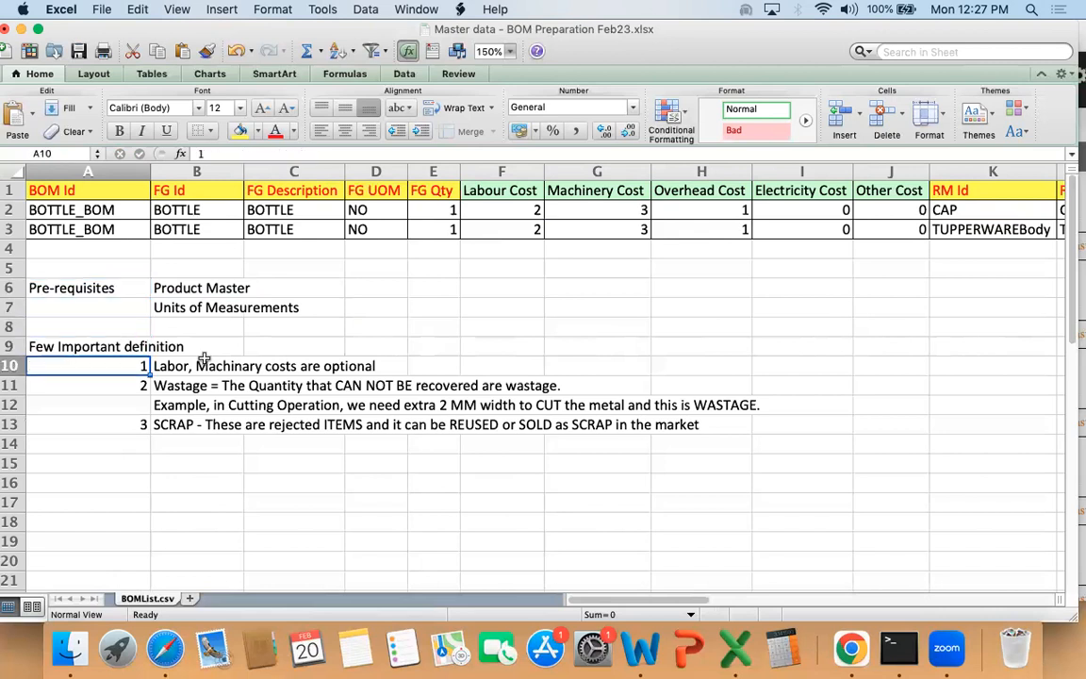
pyautogui.press('Right')
pyautogui.moveTo(184, 363); pyautogui.dragTo(331, 361)
# Step: Examine the BOM Id, the finished-good values and the raw-material entries of both BOM rows
pyautogui.moveTo(94, 189); pyautogui.dragTo(111, 218)
pyautogui.click(181, 208)
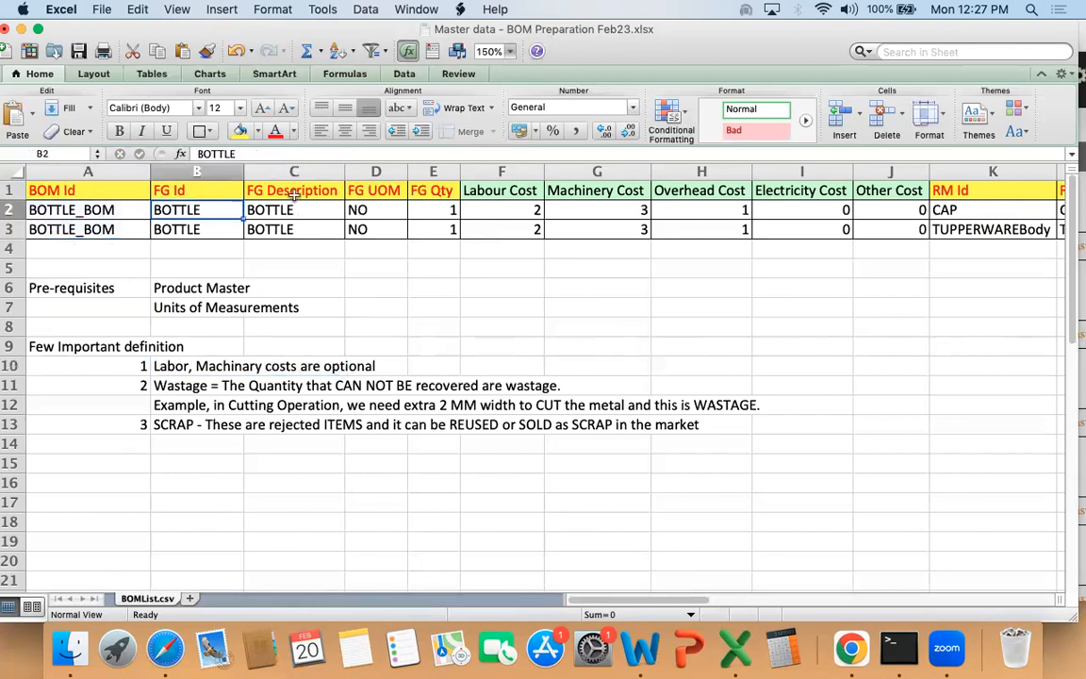
pyautogui.moveTo(205, 209); pyautogui.dragTo(451, 230)
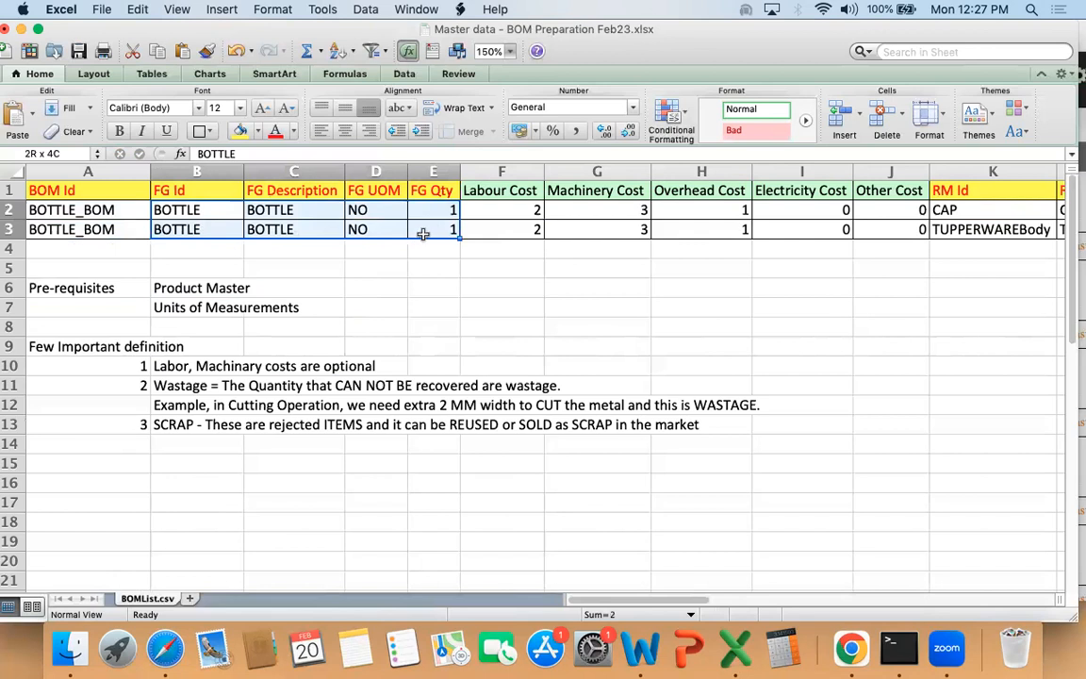
pyautogui.click(443, 229)
pyautogui.moveTo(942, 209); pyautogui.dragTo(954, 226)
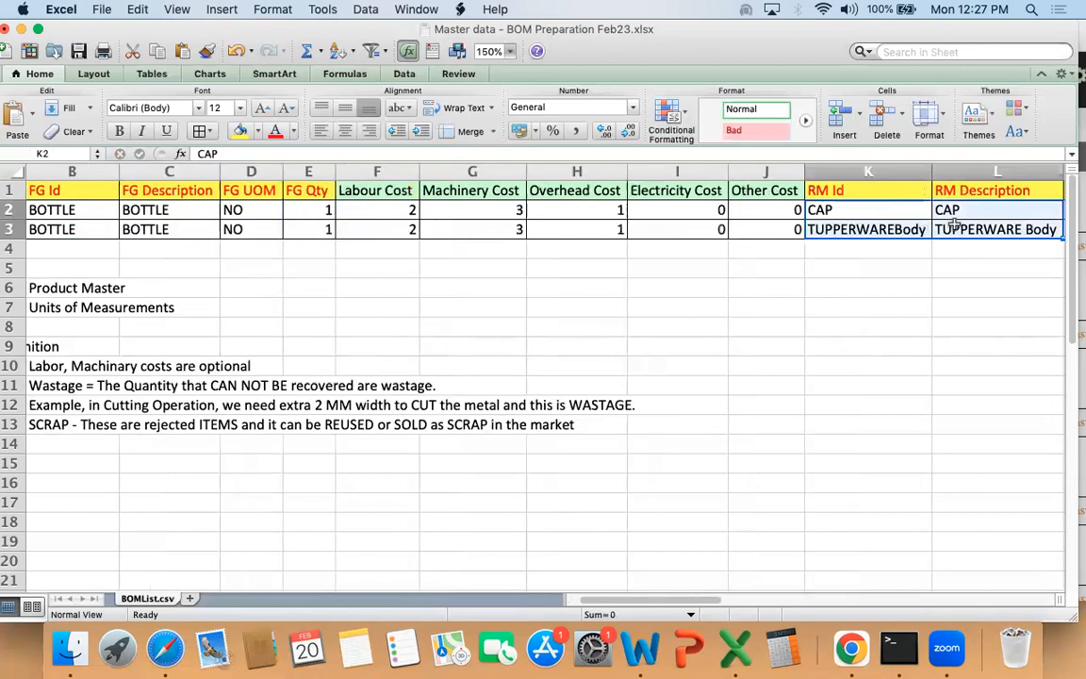
# Step: Examine the FG Qty values and the raw-material entries from RM Id to RM Qty in both BOM rows
pyautogui.press('Left')
pyautogui.press('Left')
pyautogui.press('Left')
pyautogui.press('Left')
pyautogui.press('Left')
pyautogui.press('Left')
pyautogui.press('Up')
pyautogui.hotkey('shift', 'Down')
pyautogui.hotkey('shift', 'Down')
pyautogui.hotkey('shift', 'Down')
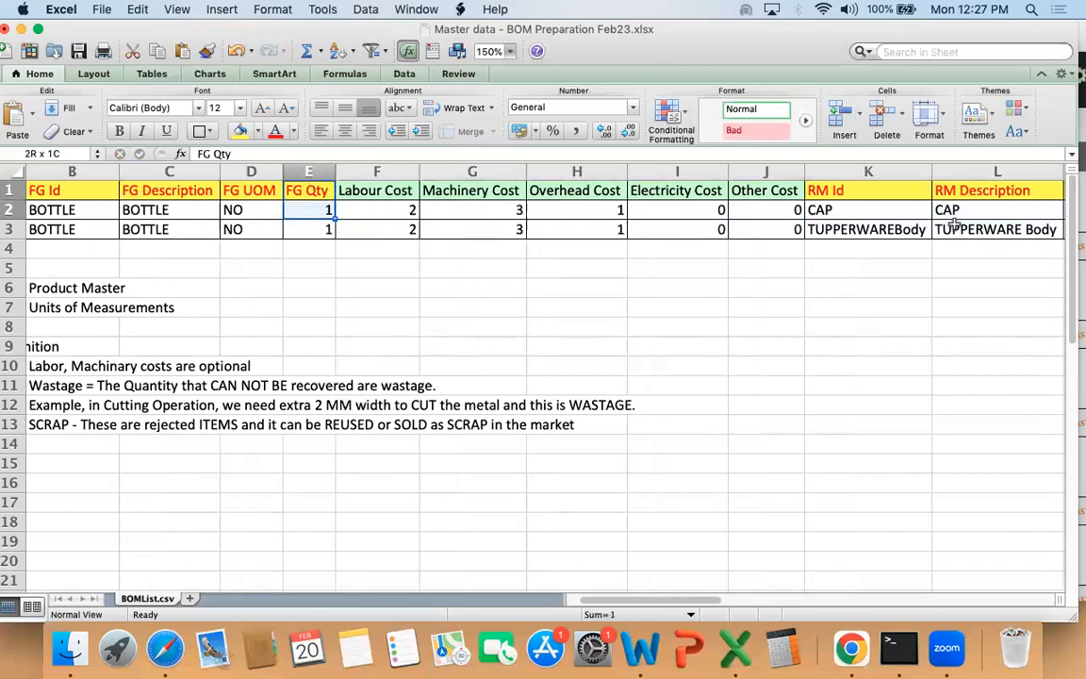
pyautogui.press('Up')
pyautogui.press('Down')
pyautogui.press('Right')
pyautogui.press('Right')
pyautogui.press('Right')
pyautogui.press('Right')
pyautogui.press('Right')
pyautogui.press('Right')
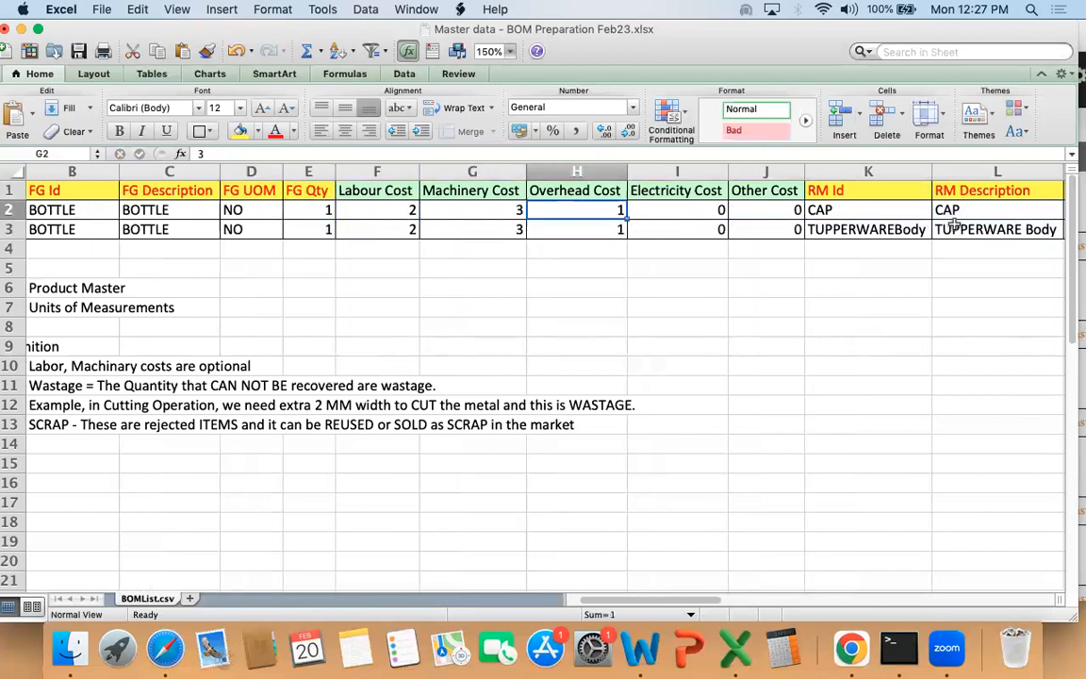
pyautogui.hotkey('shift', 'Right')
pyautogui.hotkey('shift', 'Right')
pyautogui.hotkey('shift', 'Right')
pyautogui.hotkey('shift', 'Down')
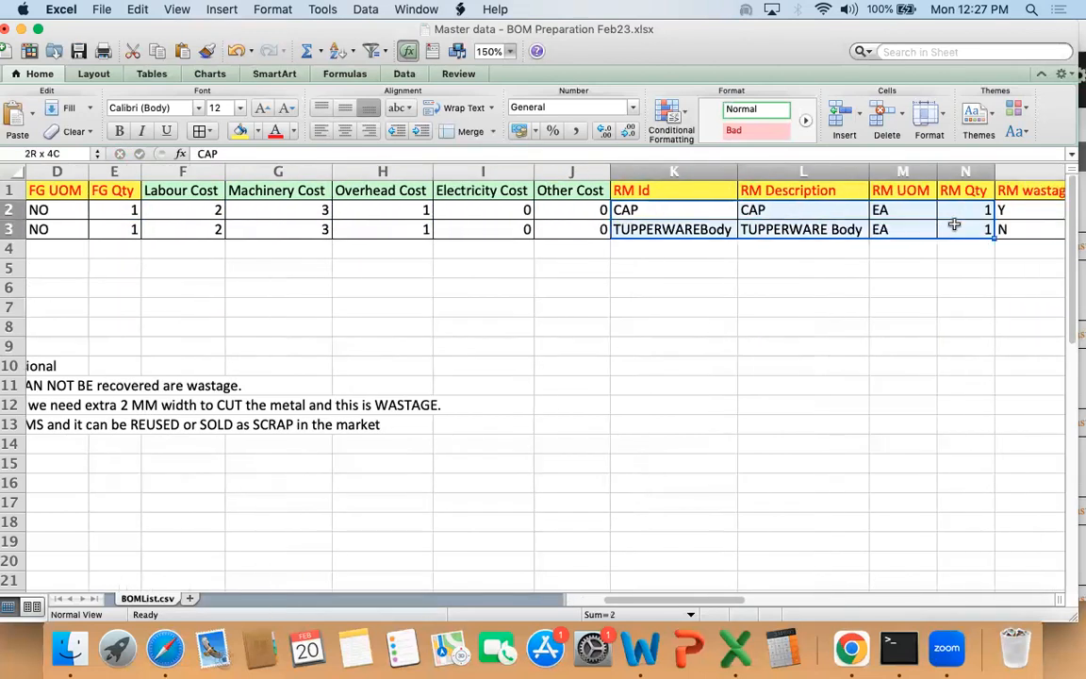
pyautogui.press('Down')
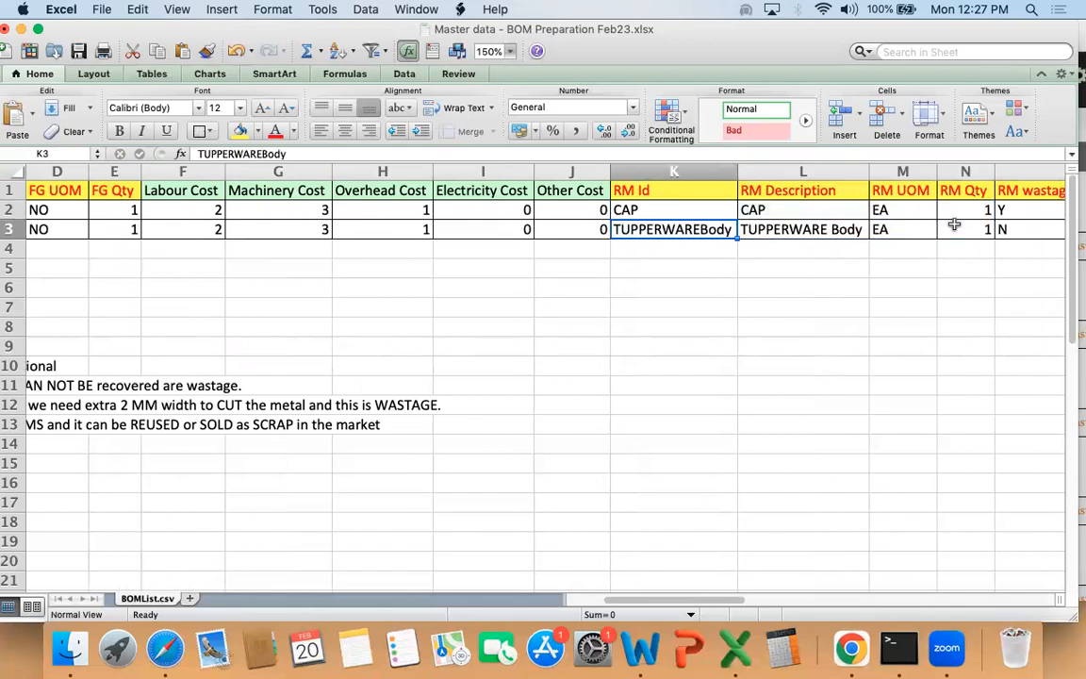
# Step: Examine the optional cost columns from Labour Cost to Other Cost for both BOM rows
pyautogui.press('Up')
pyautogui.press('Left')
pyautogui.press('Left')
pyautogui.press('Left')
pyautogui.press('Left')
pyautogui.press('Left')
pyautogui.press('Up')
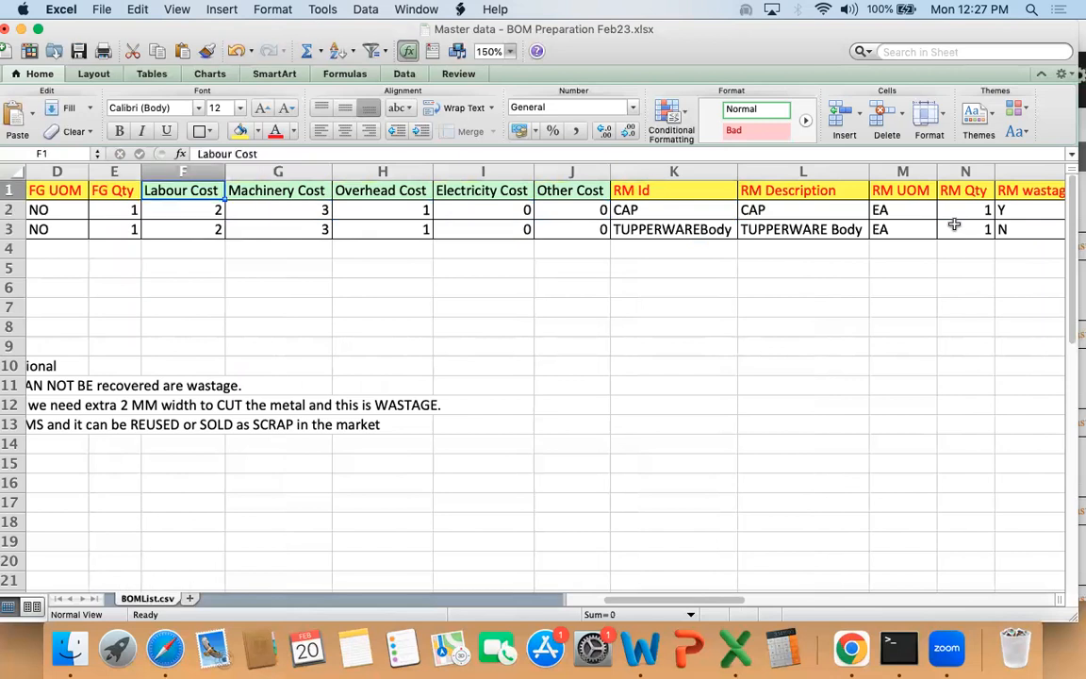
pyautogui.hotkey('shift', 'Right')
pyautogui.hotkey('shift', 'Right')
pyautogui.hotkey('shift', 'Right')
pyautogui.hotkey('shift', 'Right')
pyautogui.hotkey('shift', 'Down')
pyautogui.hotkey('shift', 'Down')
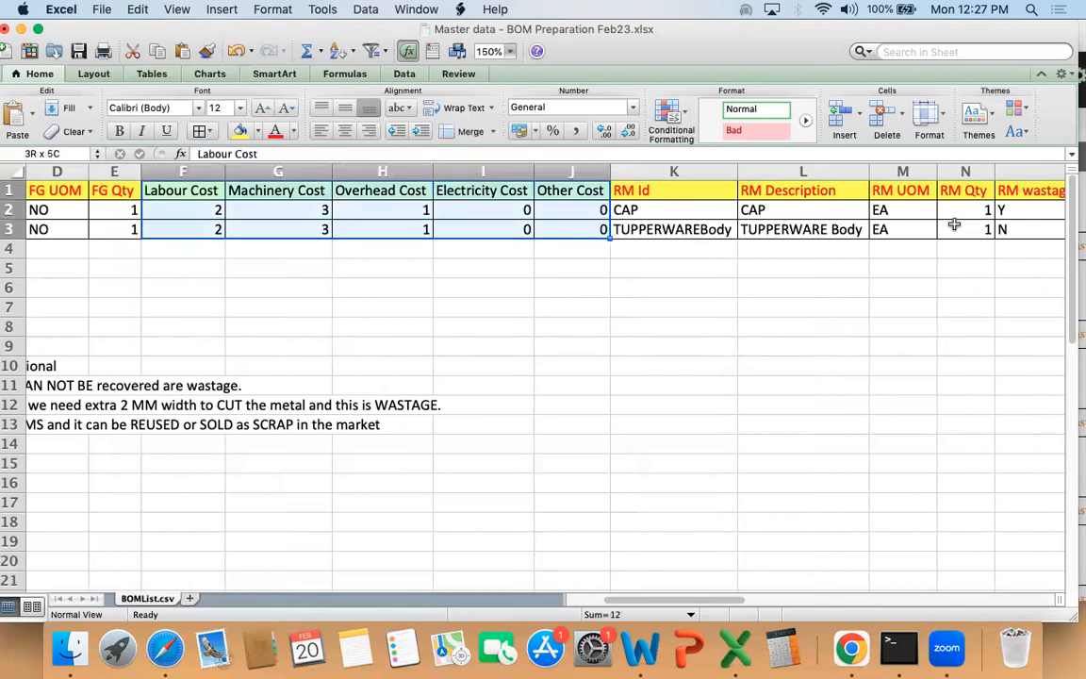
pyautogui.press('Up')
pyautogui.press('Right')
pyautogui.press('Right')
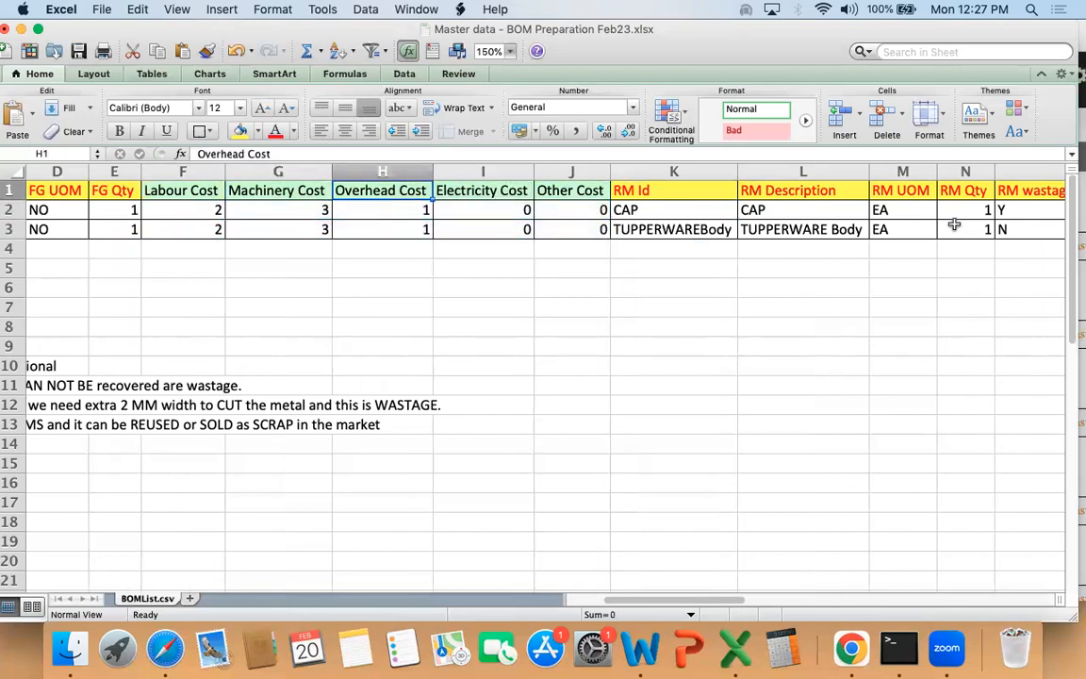
pyautogui.press('Right')
pyautogui.press('Right')
pyautogui.hotkey('shift', 'Down')
pyautogui.hotkey('shift', 'Down')
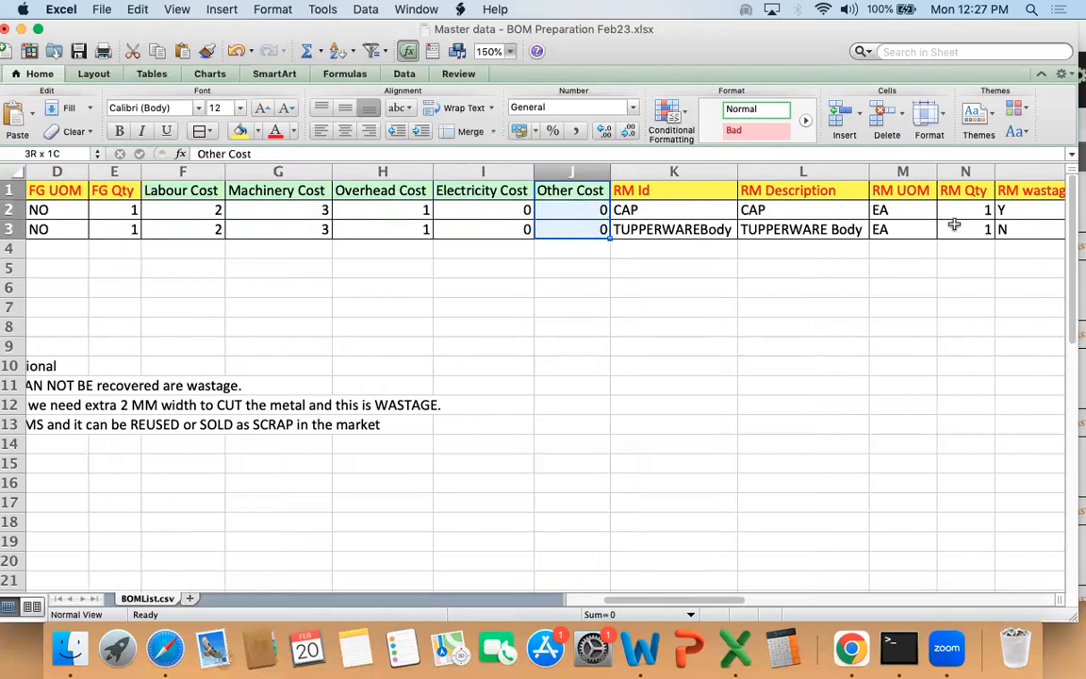
pyautogui.hotkey('shift', 'Left')
pyautogui.hotkey('shift', 'Left')
pyautogui.hotkey('shift', 'Left')
pyautogui.hotkey('shift', 'Left')
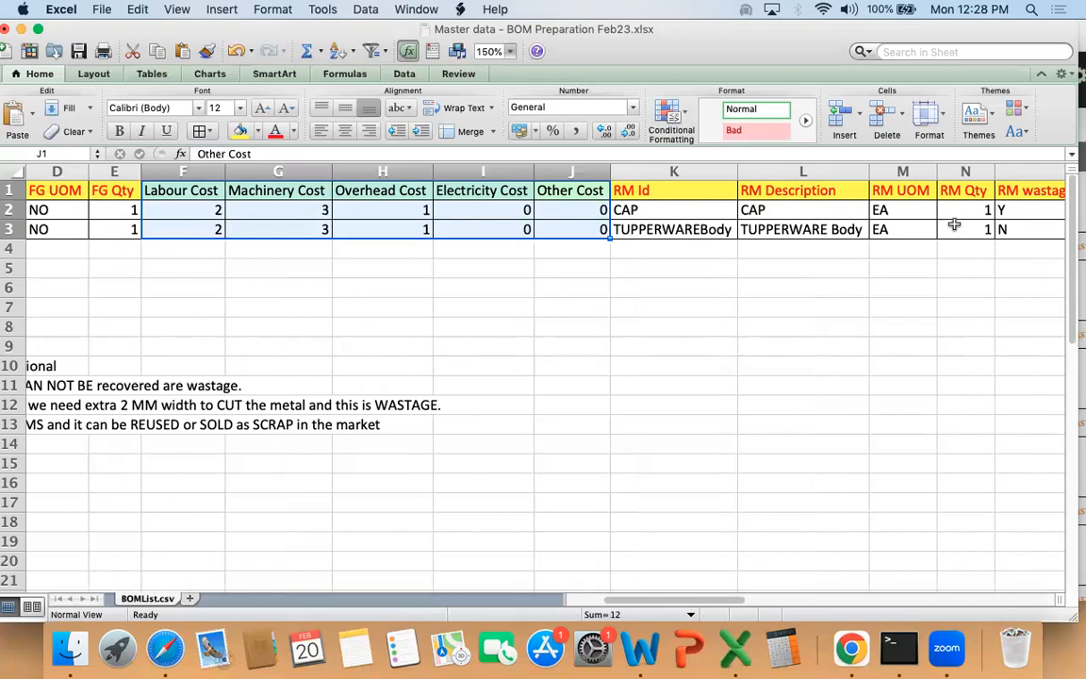
# Step: Compare the RM Id and RM Description entries with the bottle's finished-good values and its labour, machinery, overhead and electricity costs
pyautogui.moveTo(636, 194); pyautogui.dragTo(780, 220)
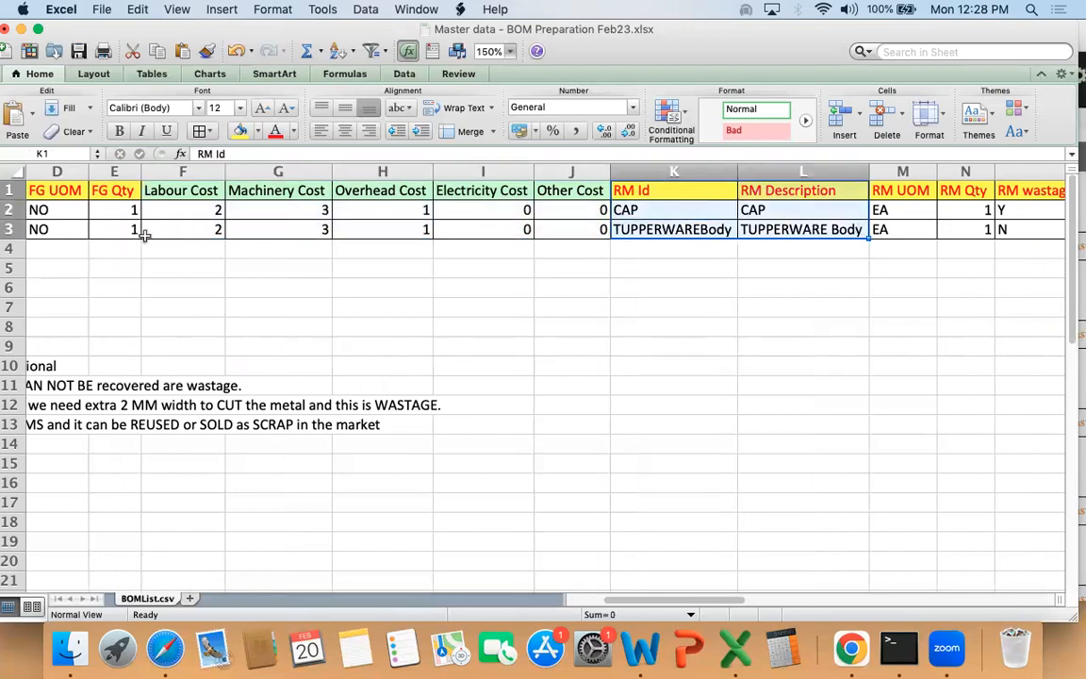
pyautogui.click(82, 188)
pyautogui.press('Left')
pyautogui.press('Left')
pyautogui.press('Down')
pyautogui.press('Right')
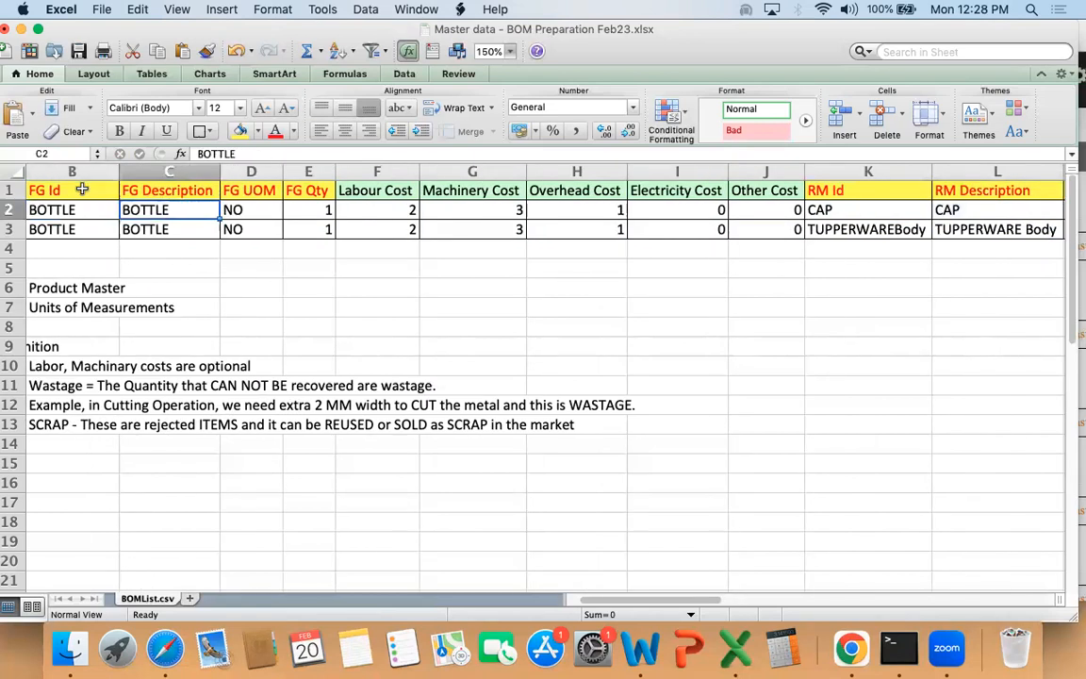
pyautogui.hotkey('shift', 'Right')
pyautogui.hotkey('shift', 'Right')
pyautogui.press('Right')
pyautogui.press('Right')
pyautogui.press('Right')
pyautogui.press('Right')
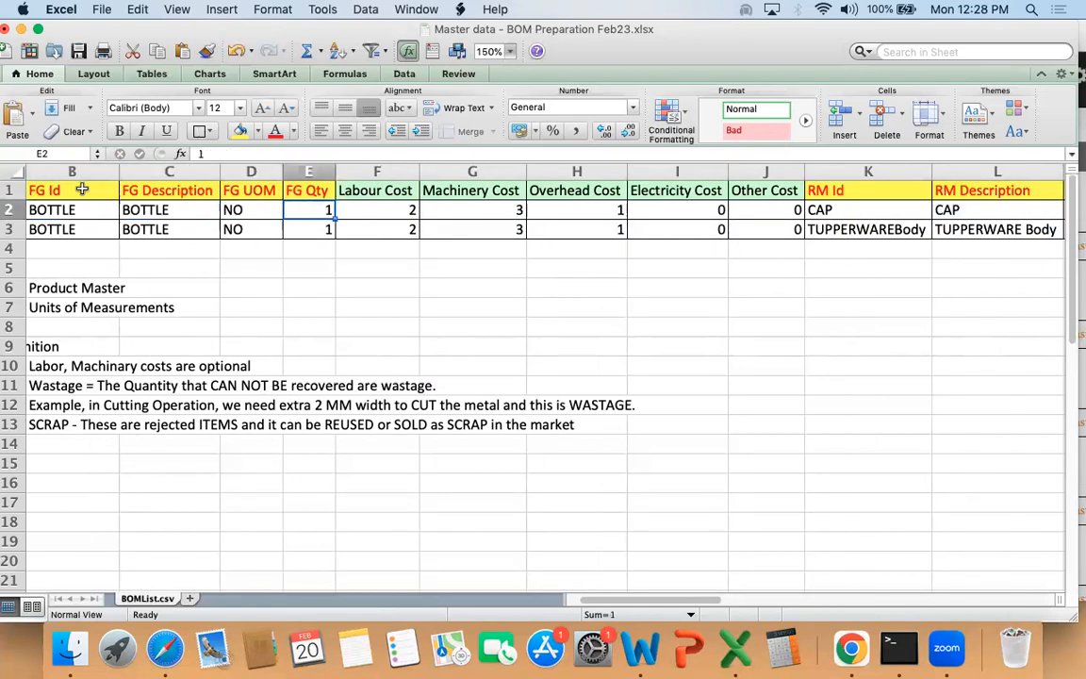
pyautogui.moveTo(852, 203); pyautogui.dragTo(853, 236)
pyautogui.click(853, 236)
pyautogui.moveTo(356, 211); pyautogui.dragTo(695, 211)
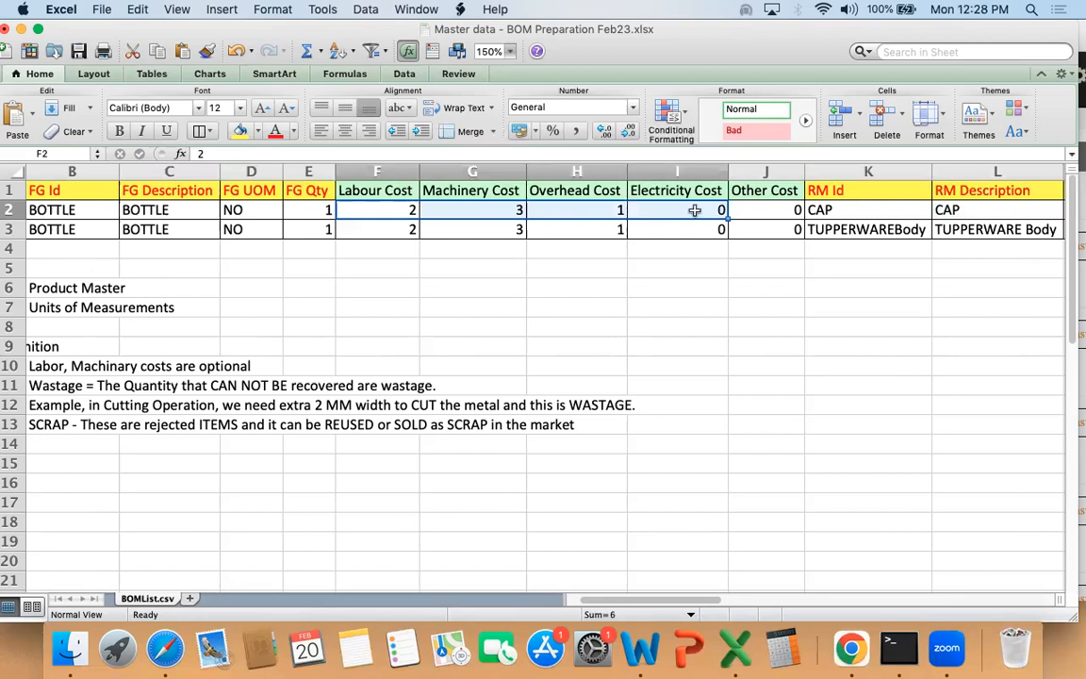
# Step: Enter "CAP" in cell J9 with a cost of 1.55 in K9
pyautogui.click(752, 345)
pyautogui.write('CAP')
pyautogui.press('Tab')
pyautogui.write('10')
pyautogui.press('BackSpace')
pyautogui.write('.55')
pyautogui.press('Return')
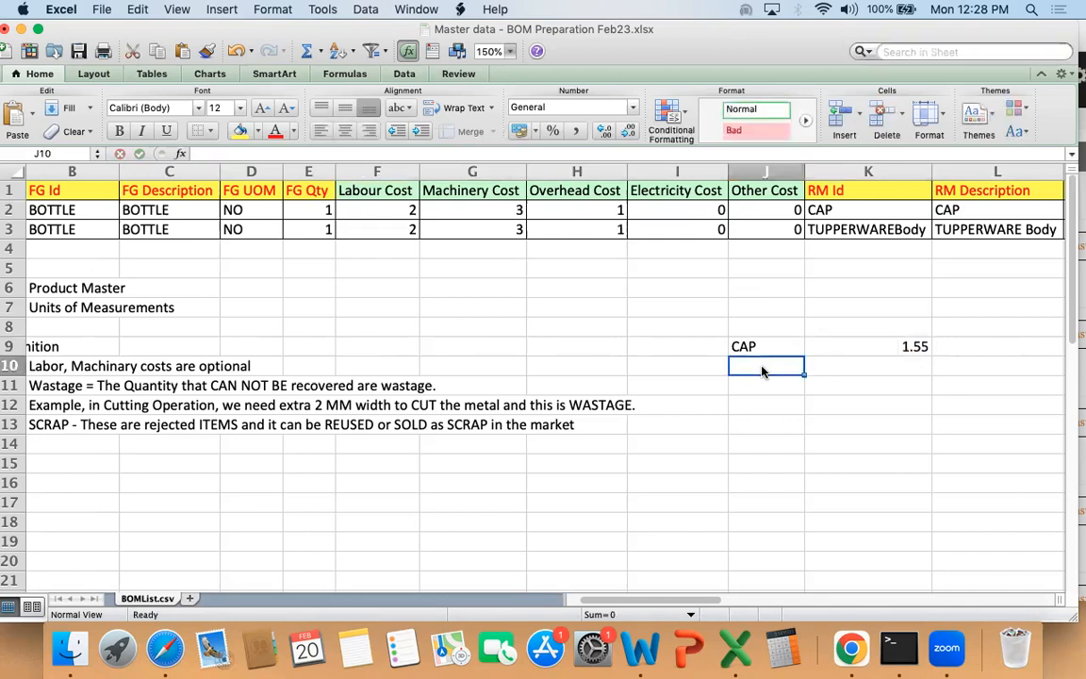
# Step: Enter "Body" in cell J10 with a cost of 2.90 in K10
pyautogui.write('Bo')
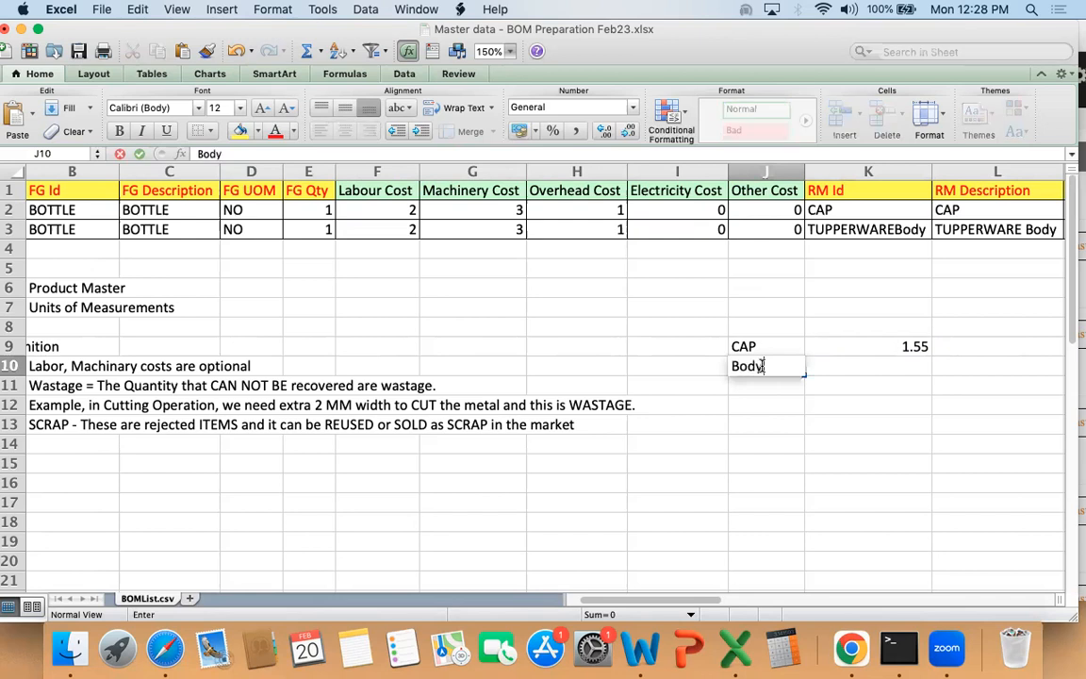
pyautogui.write('dy')
pyautogui.press('Tab')
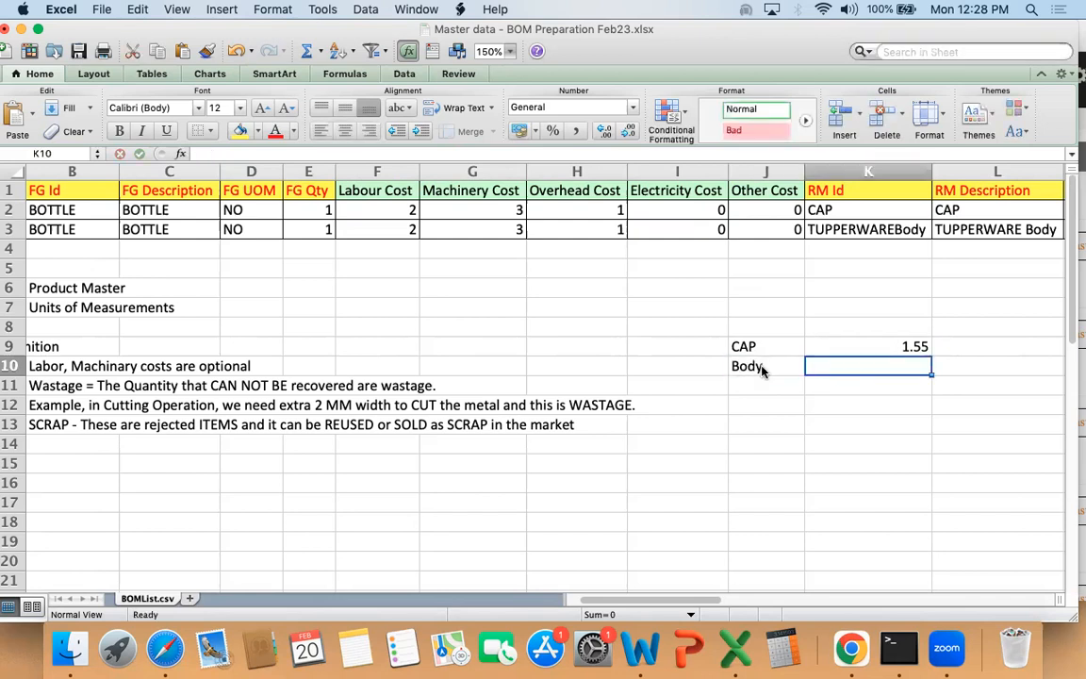
pyautogui.write('2.90')
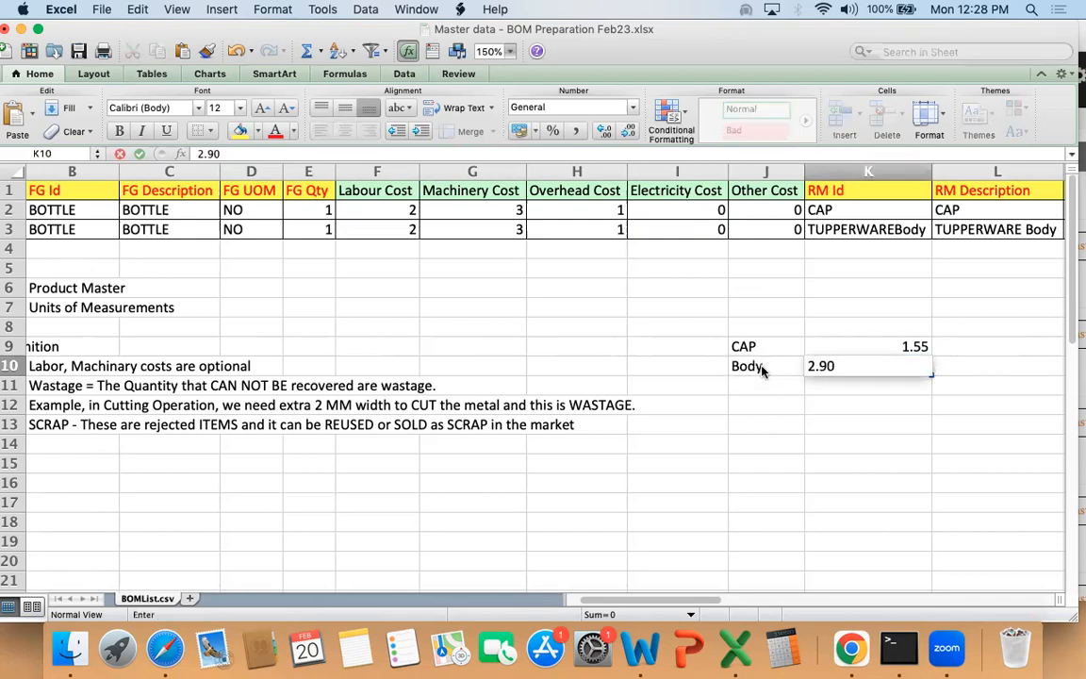
pyautogui.press('Return')
# Step: Label cell I8 as "RM" above the two part costs
pyautogui.press('Up')
pyautogui.press('Up')
pyautogui.press('Up')
pyautogui.press('Left')
pyautogui.write('RM')
pyautogui.press('Tab')
pyautogui.press('Right')
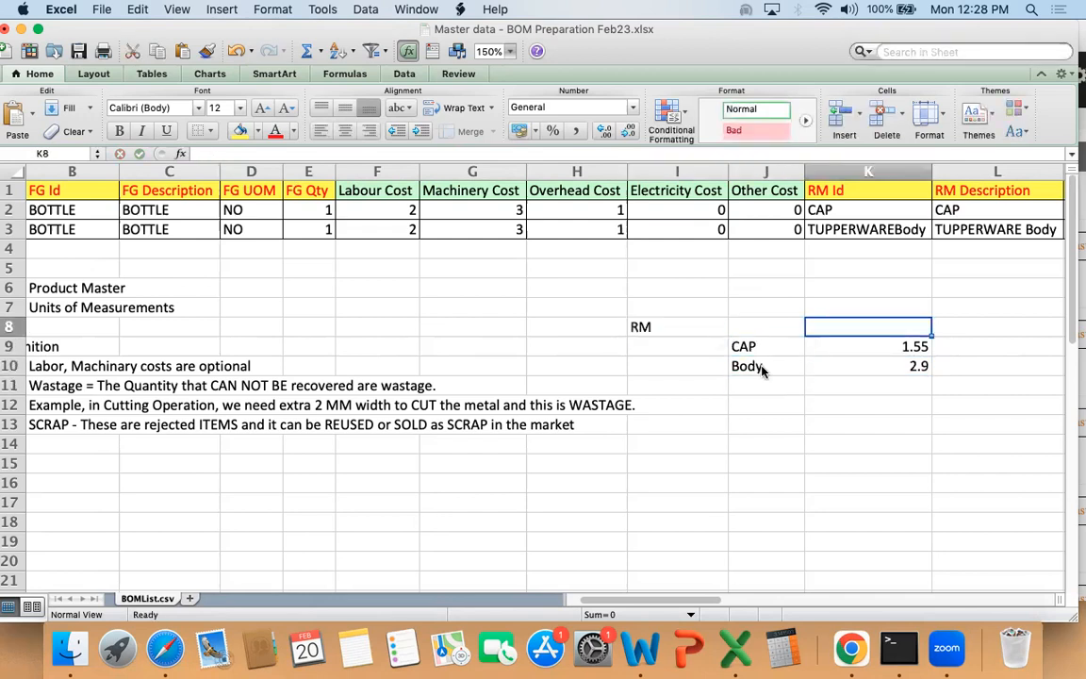
pyautogui.write('=')
pyautogui.press('Down')
pyautogui.hotkey('shift', 'Down')
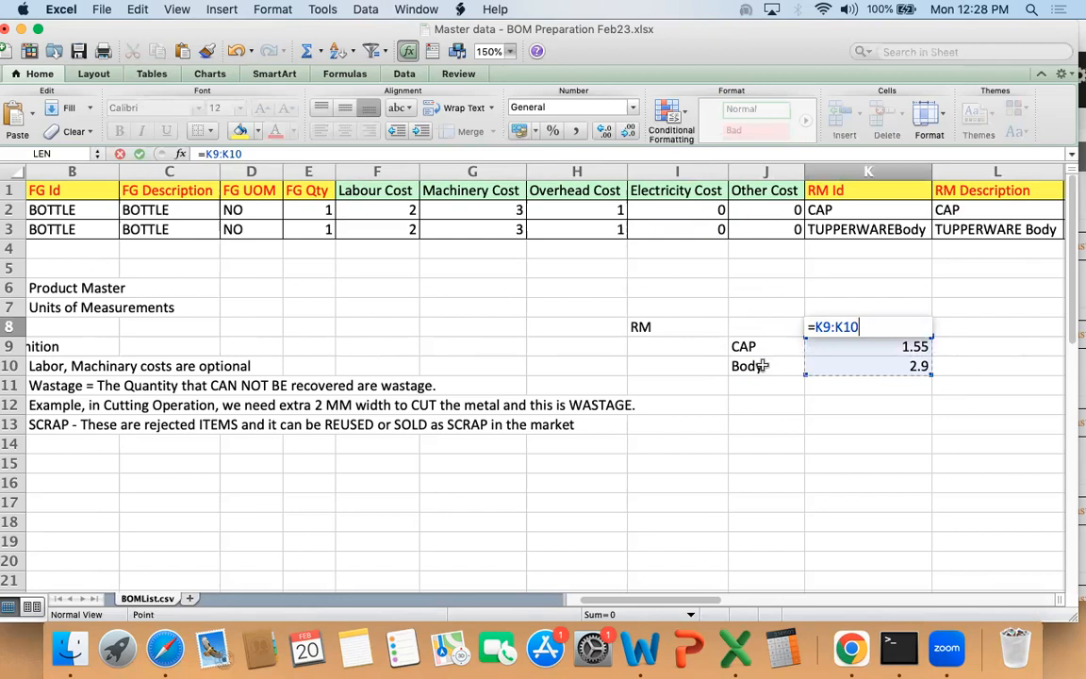
pyautogui.press('Return')
# Step: Total the CAP and Body costs in cell K8 with =SUM(K9:K10)
pyautogui.write('=S')
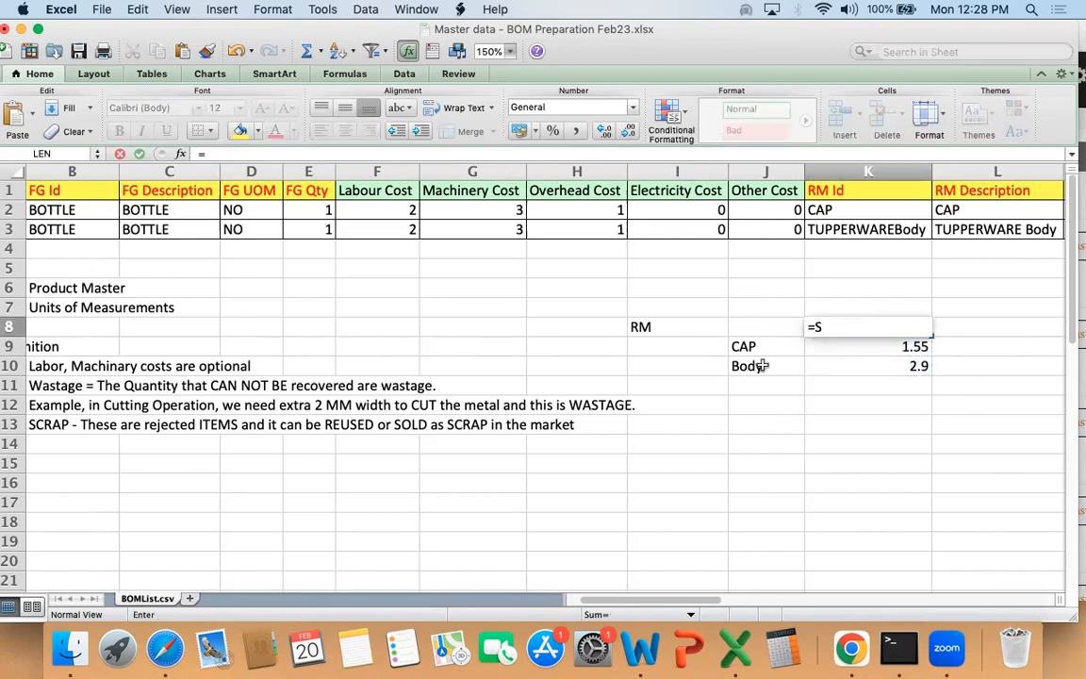
pyautogui.write('um(')
pyautogui.press('Down')
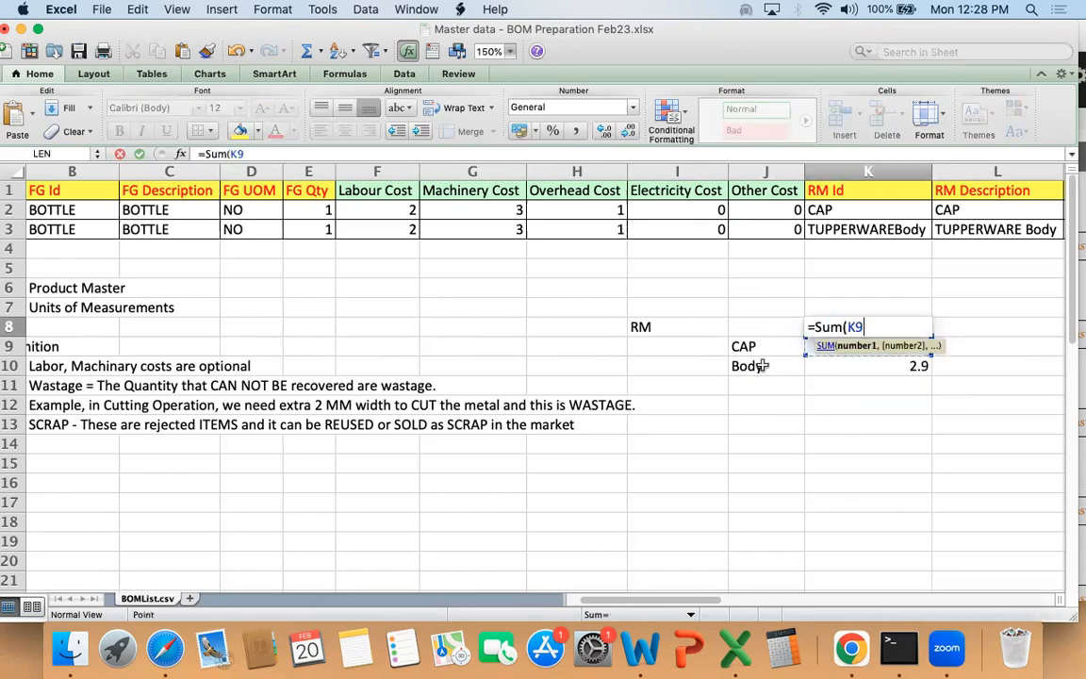
pyautogui.hotkey('shift', 'Down')
pyautogui.press('Return')
pyautogui.hotkey('shift', 'Left')
pyautogui.hotkey('shift', 'Left')
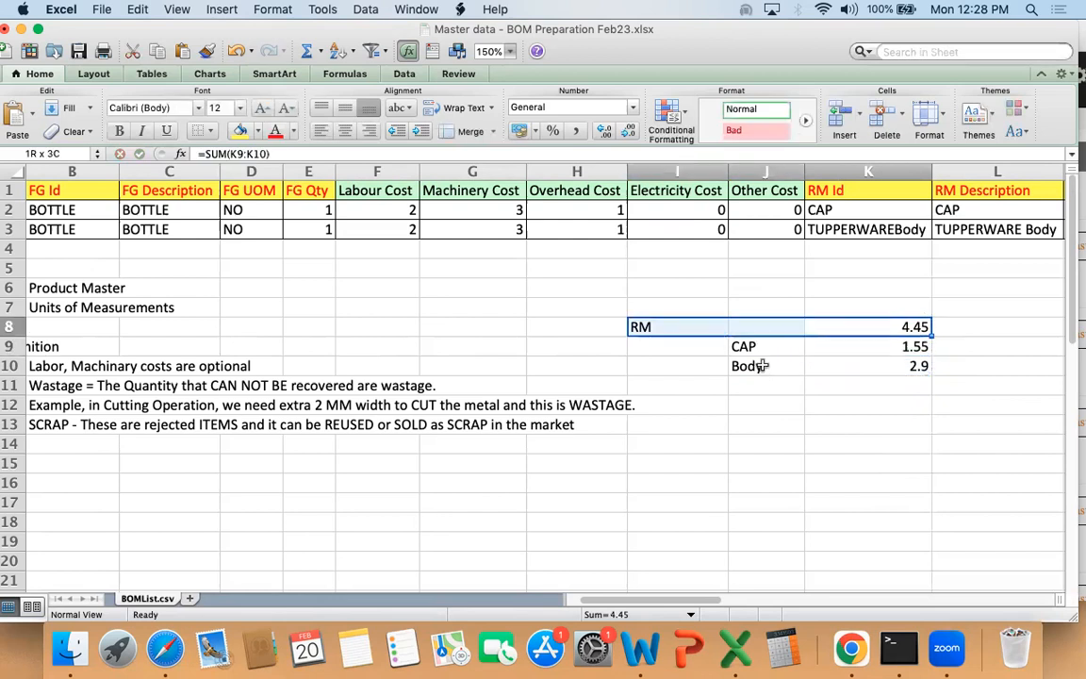
# Step: Check the bottle's labour, machinery and overhead costs and enter the combined cost 10.45 in cell L8
pyautogui.click(392, 211)
pyautogui.moveTo(353, 212); pyautogui.dragTo(589, 212)
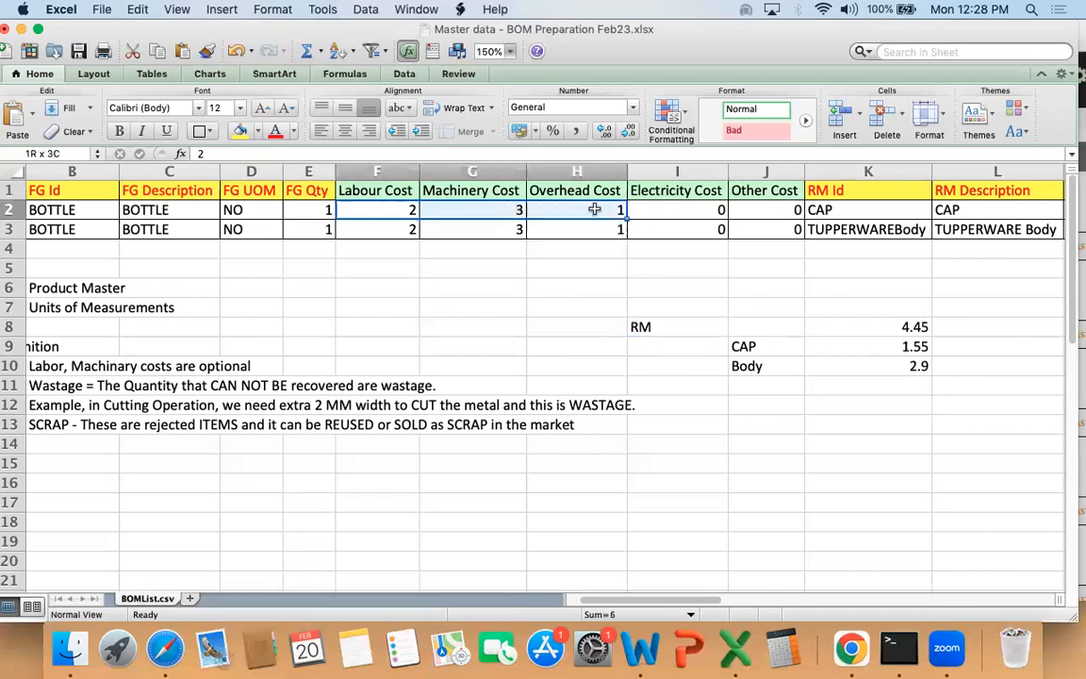
pyautogui.click(979, 326)
pyautogui.write('10')
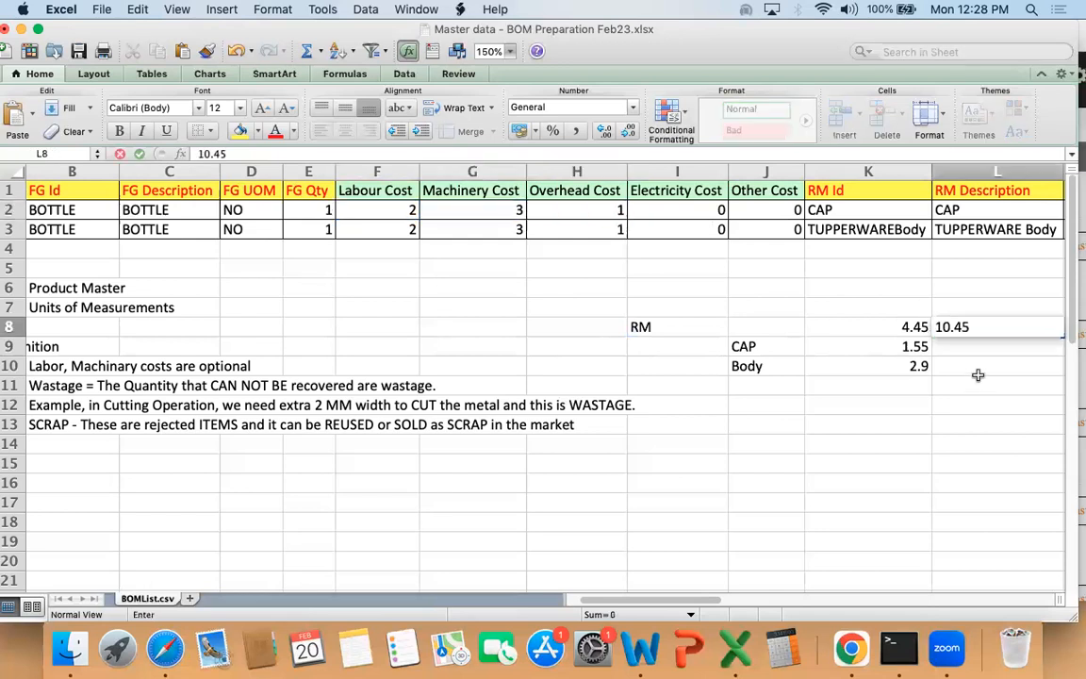
pyautogui.write('.45')
pyautogui.press('Return')
pyautogui.press('Up')
pyautogui.hotkey('shift', 'Left')
pyautogui.hotkey('shift', 'Left')
pyautogui.hotkey('shift', 'Left')
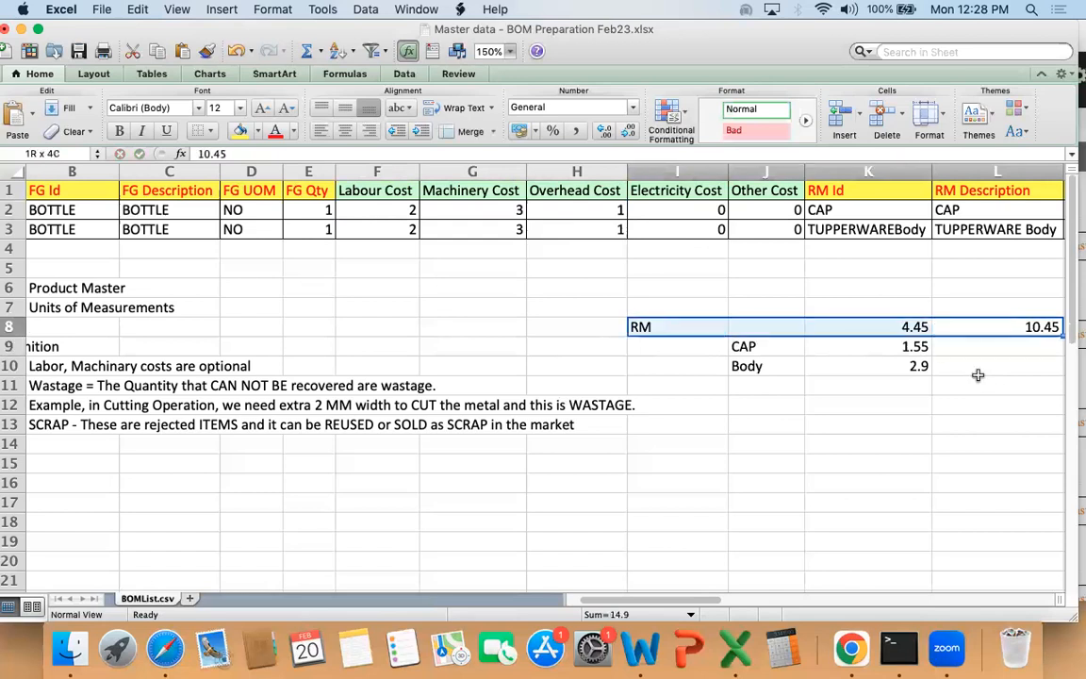
# Step: Replace the label in cell I8 with "FG - Bottle"
pyautogui.press('Left')
pyautogui.press('Left')
pyautogui.press('Left')
pyautogui.write('F')
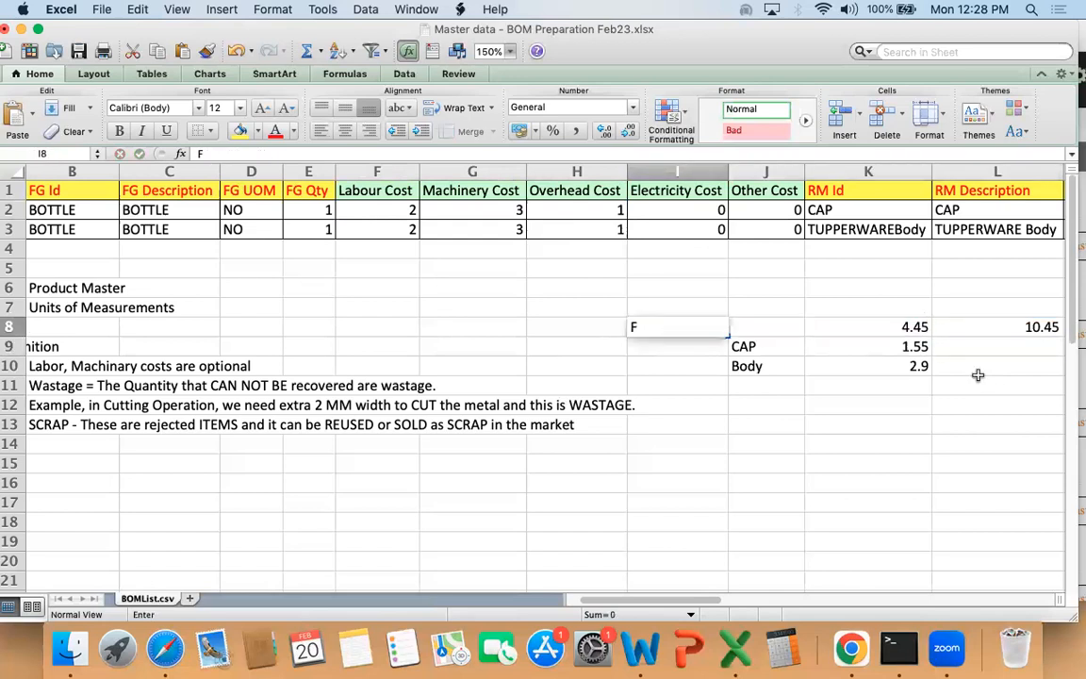
pyautogui.write('G - Bot')
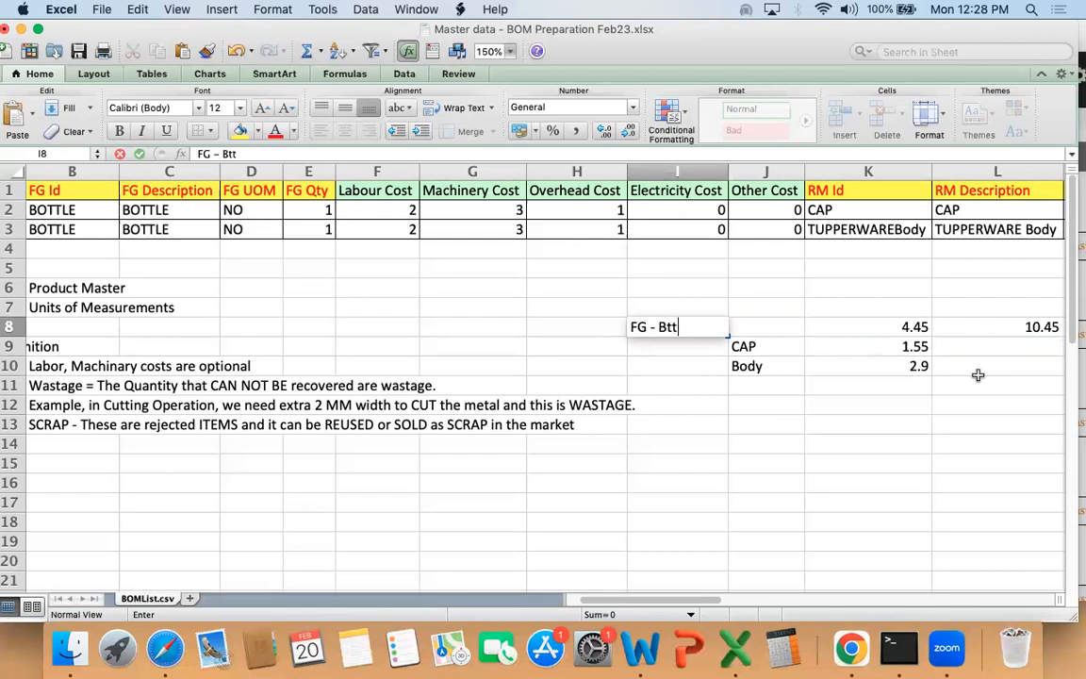
pyautogui.write('tle')
pyautogui.hotkey('shift', 'Right')
pyautogui.hotkey('shift', 'Right')
pyautogui.hotkey('shift', 'Right')
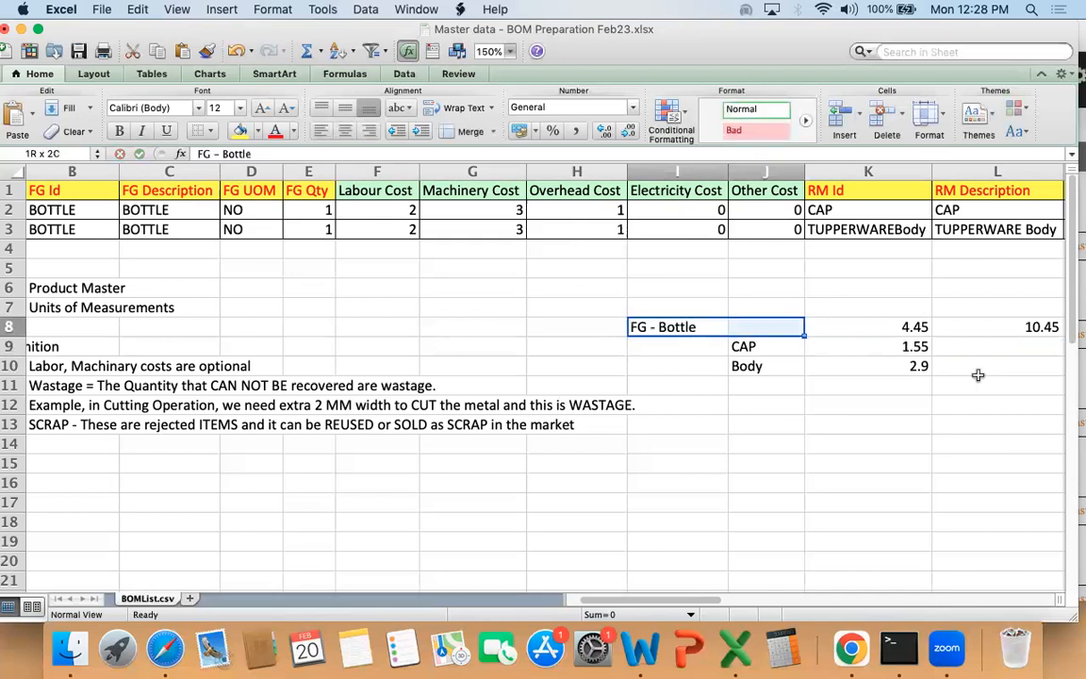
# Step: Examine the bottle's cost figures in row 8 and the raw-material and cost values of the first BOM row
pyautogui.press('Right')
pyautogui.press('Right')
pyautogui.press('Right')
pyautogui.press('Right')
pyautogui.press('Left')
pyautogui.press('Left')
pyautogui.press('Right')
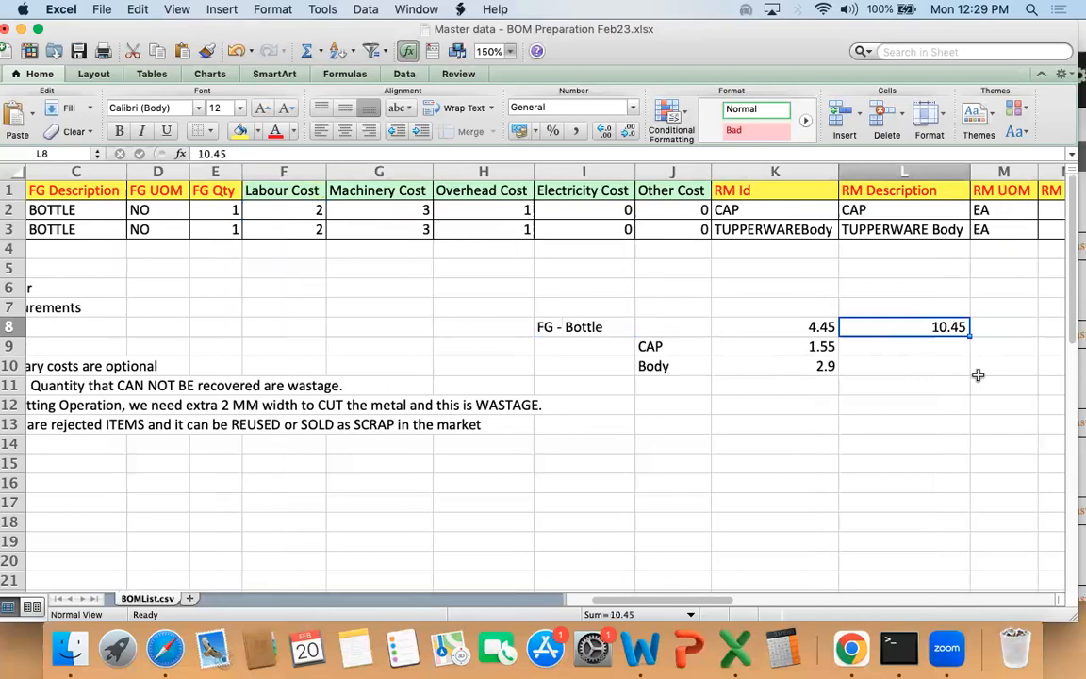
pyautogui.press('Up')
pyautogui.press('Up')
pyautogui.press('Up')
pyautogui.press('Up')
pyautogui.press('Up')
pyautogui.press('Up')
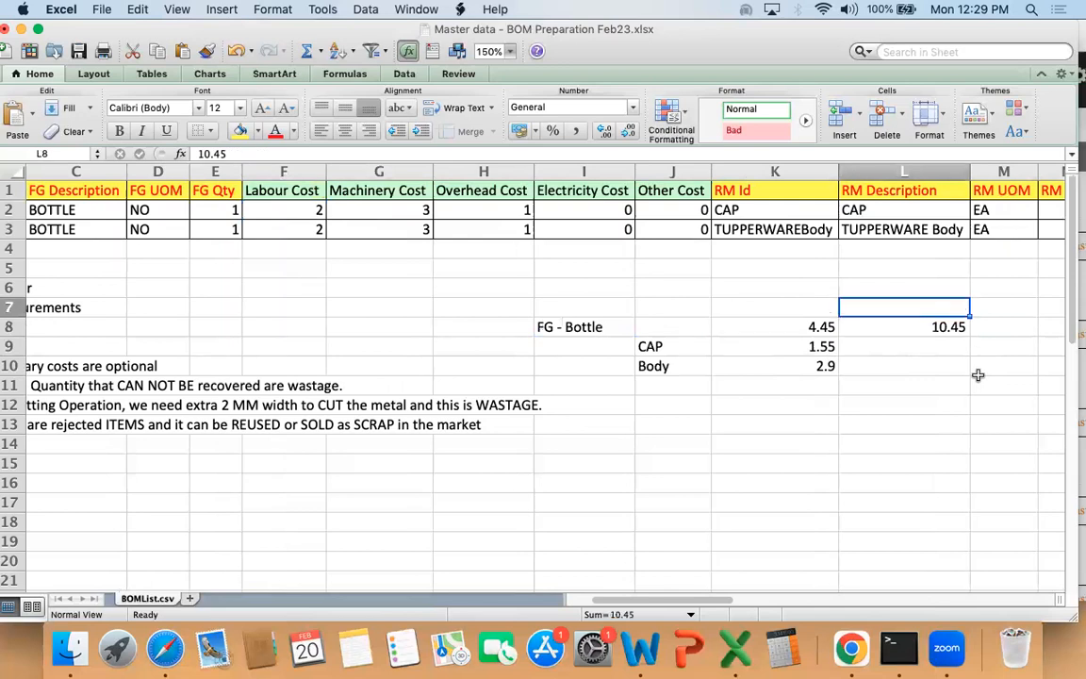
pyautogui.press('Left')
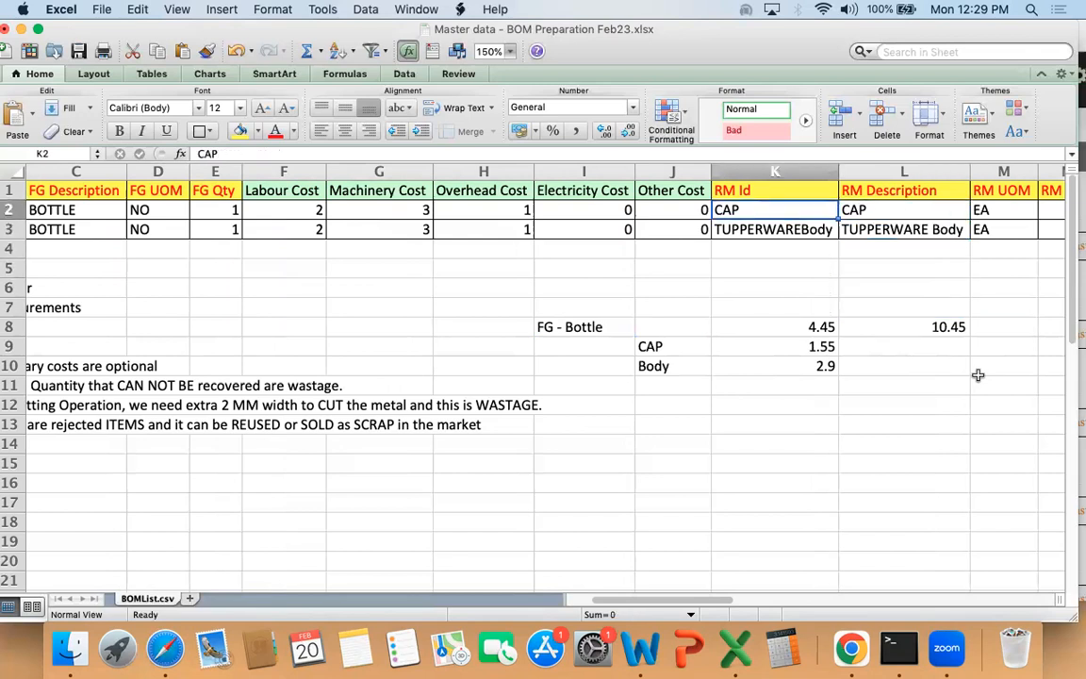
pyautogui.press('Left')
pyautogui.press('Left')
pyautogui.press('Left')
pyautogui.press('Left')
pyautogui.press('Left')
pyautogui.press('Left')
pyautogui.press('Left')
pyautogui.press('Left')
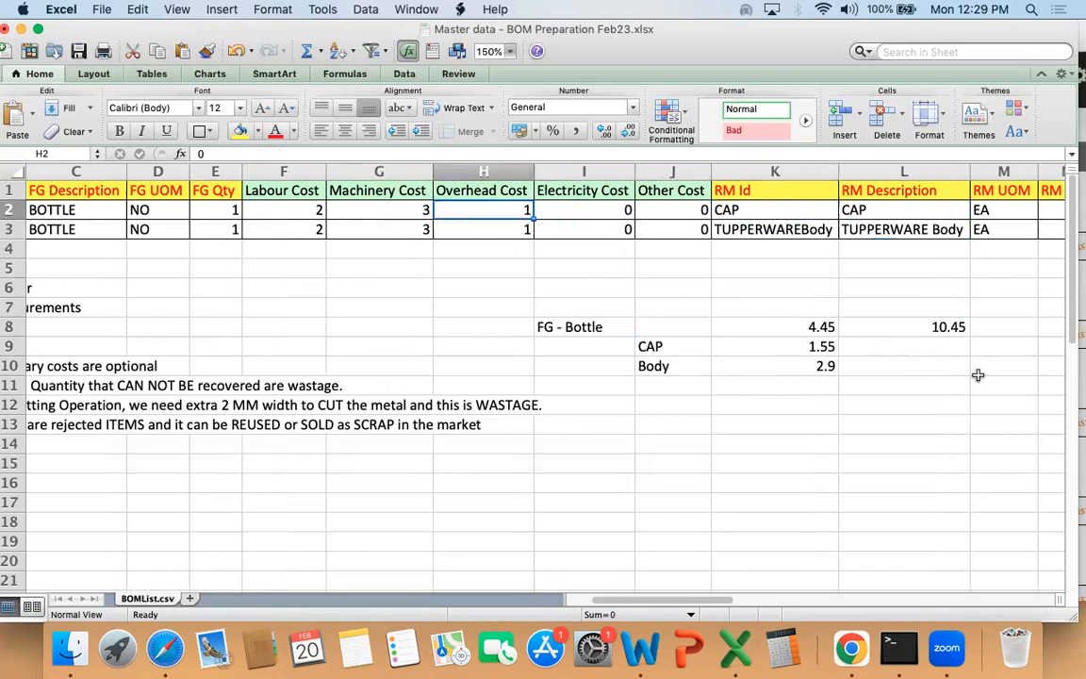
# Step: Examine the FG Id, FG Description, FG UOM and FG Qty columns for both BOM rows
pyautogui.press('Up')
pyautogui.hotkey('shift', 'Right')
pyautogui.hotkey('shift', 'Right')
pyautogui.press('Down')
pyautogui.press('Right')
pyautogui.hotkey('shift', 'Up')
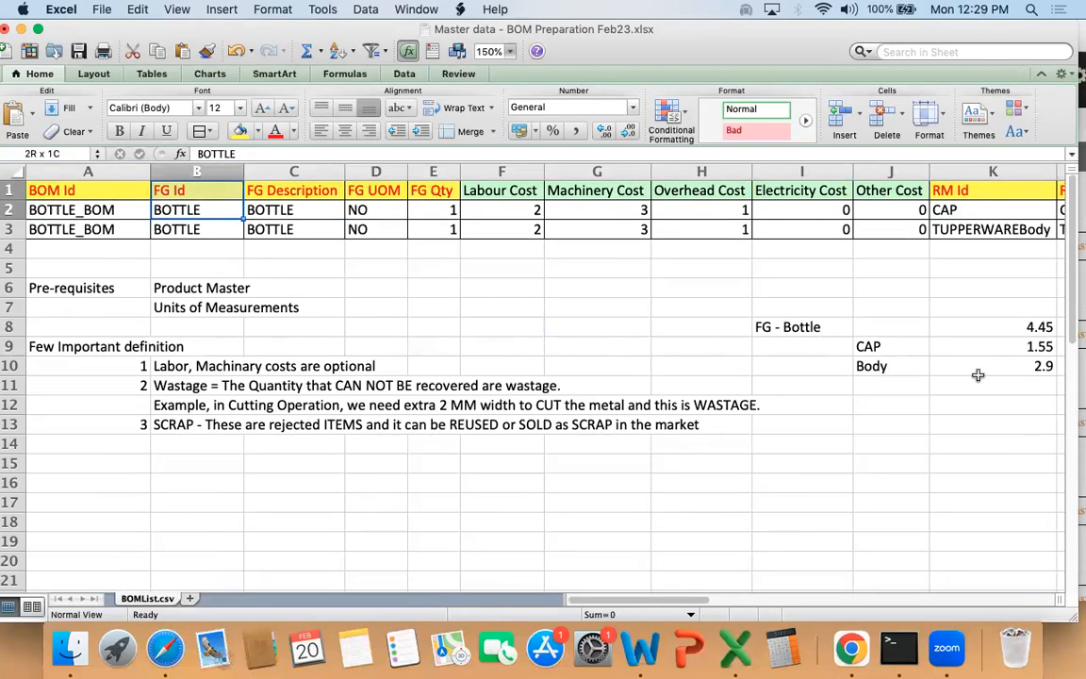
pyautogui.hotkey('shift', 'Down')
pyautogui.press('Up')
pyautogui.press('Right')
pyautogui.hotkey('shift', 'Down')
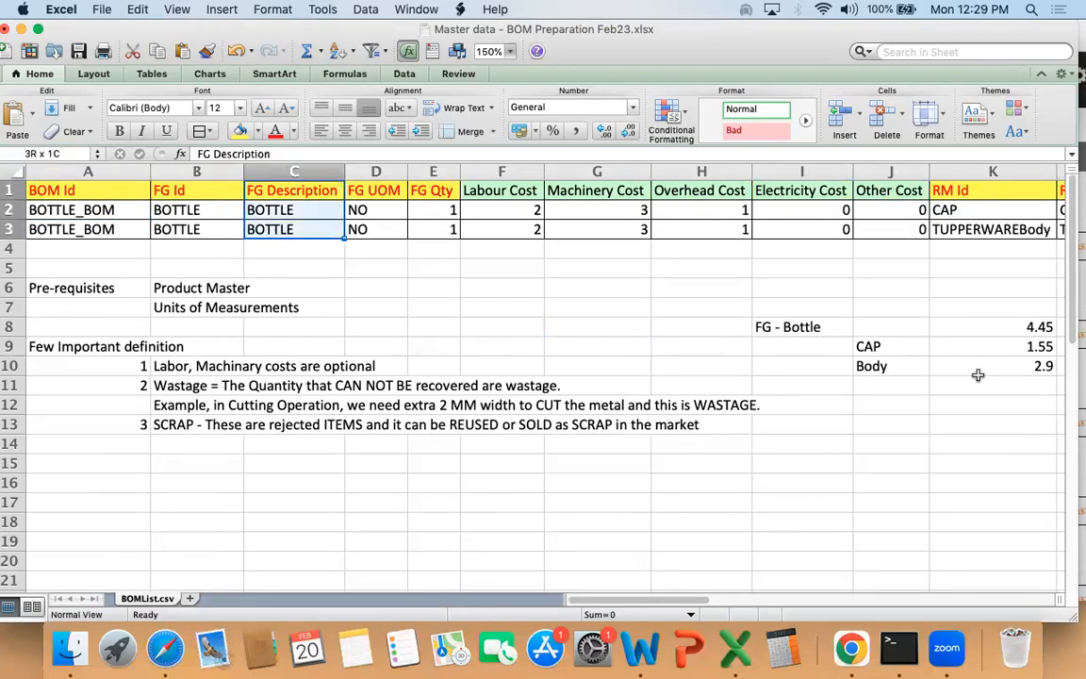
pyautogui.hotkey('shift', 'Right')
pyautogui.press('Right')
# Step: Examine the RM Id, RM Description, RM UOM, RM Qty and wastage percentage columns for both BOM rows
pyautogui.press('Right')
pyautogui.hotkey('shift', 'Down')
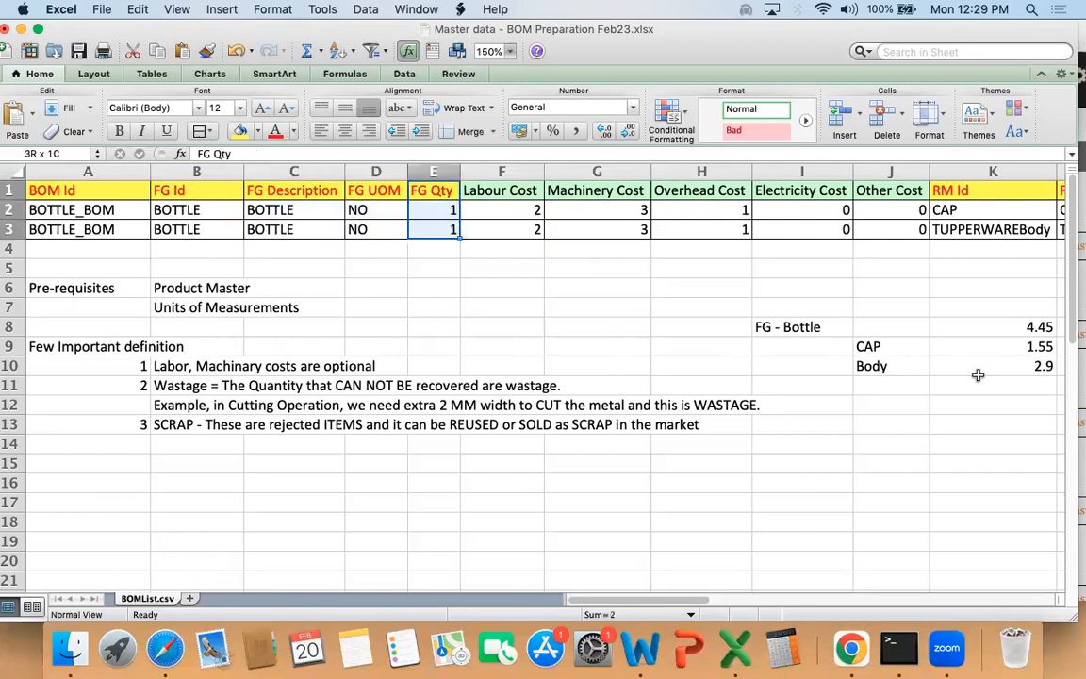
pyautogui.press('Down')
pyautogui.press('Right')
pyautogui.press('Right')
pyautogui.press('Right')
pyautogui.press('Right')
pyautogui.press('Right')
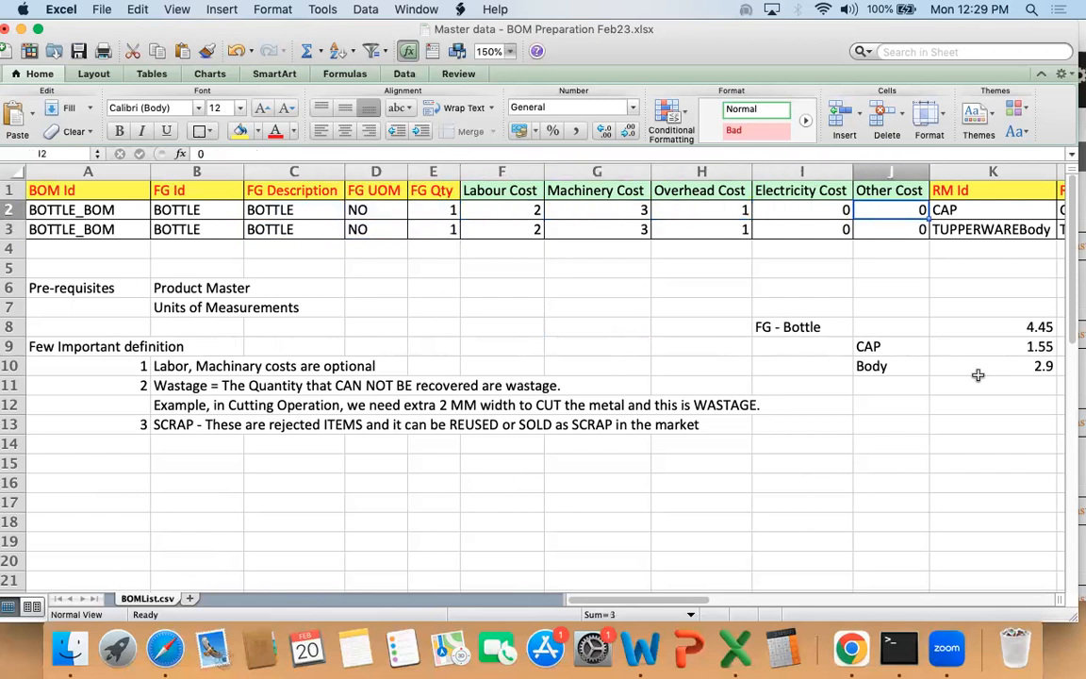
pyautogui.hotkey('shift', 'Right')
pyautogui.hotkey('shift', 'Down')
pyautogui.hotkey('shift', 'Right')
pyautogui.hotkey('shift', 'Right')
pyautogui.hotkey('shift', 'Right')
pyautogui.hotkey('shift', 'Right')
pyautogui.hotkey('shift', 'Right')
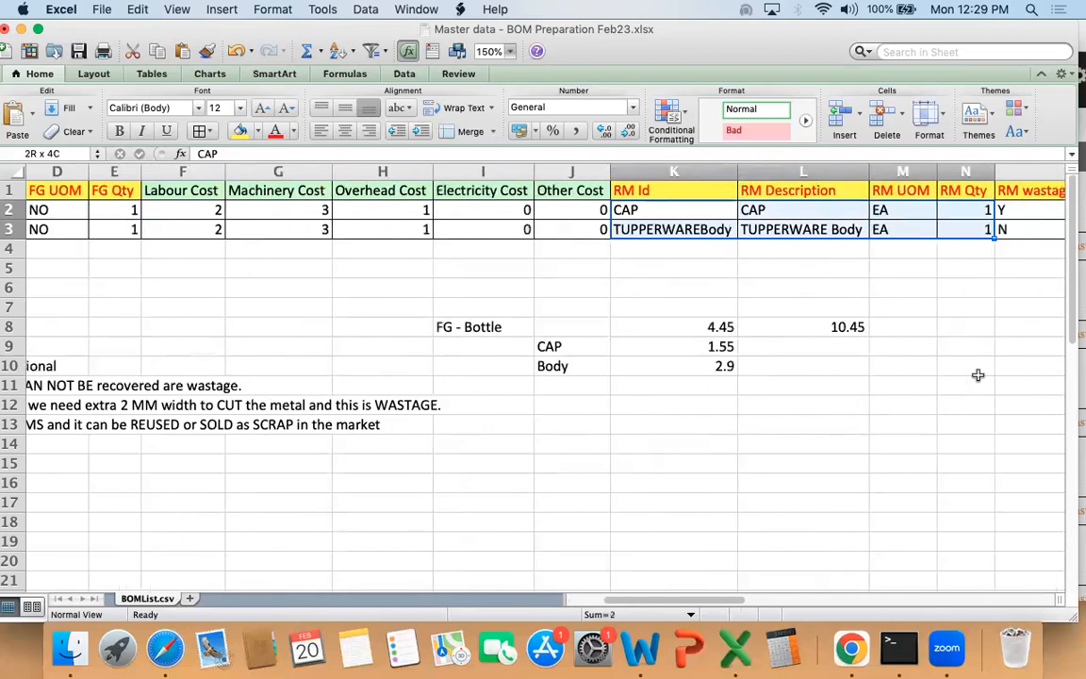
pyautogui.hotkey('shift', 'Right')
pyautogui.hotkey('shift', 'Left')
pyautogui.hotkey('shift', 'Left')
pyautogui.hotkey('shift', 'Left')
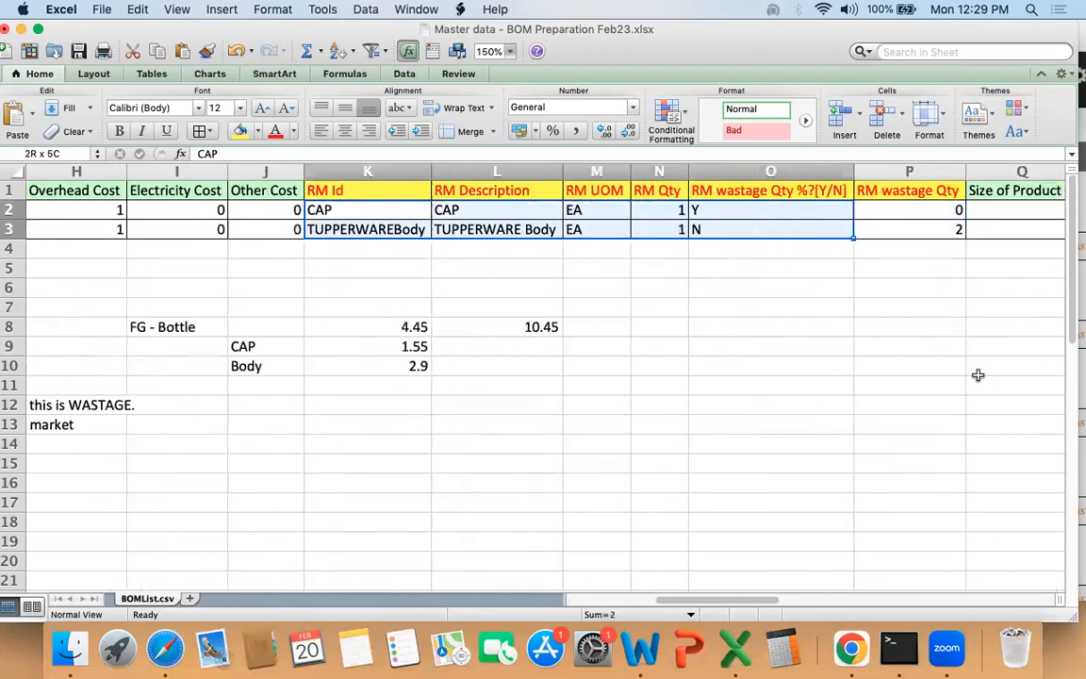
pyautogui.press('Right')
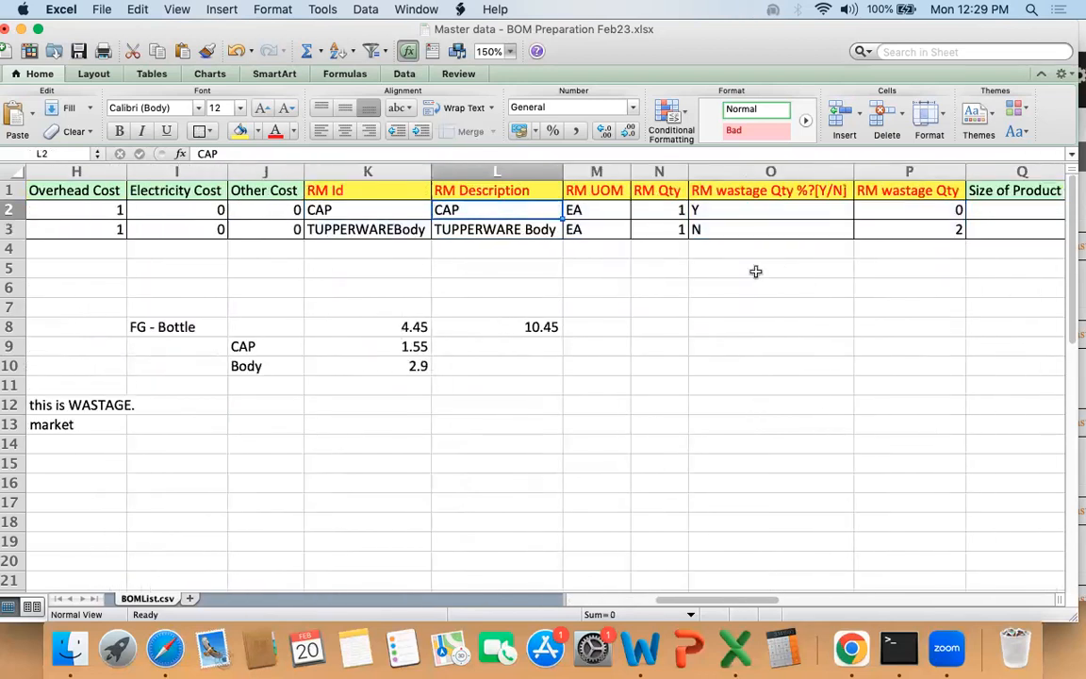
# Step: Check the RM wastage Qty %?[Y/N] column against the wastage definition and cutting example in the notes
pyautogui.click(721, 190)
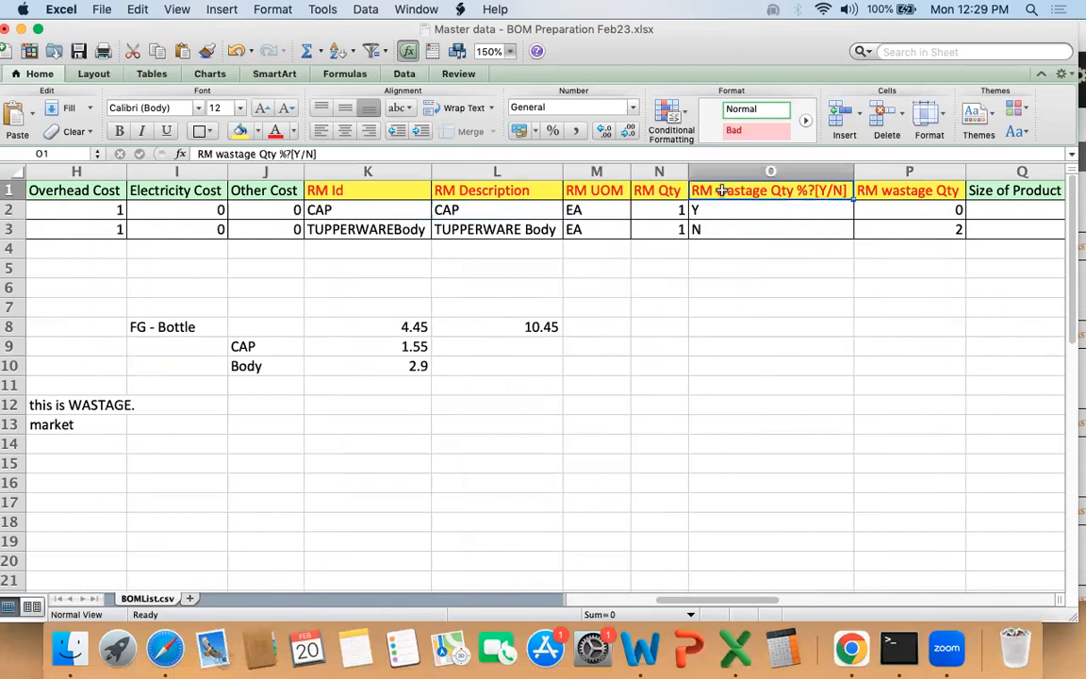
pyautogui.moveTo(724, 190); pyautogui.dragTo(713, 236)
pyautogui.hscroll(-10, 651, 295)
pyautogui.moveTo(174, 385); pyautogui.dragTo(697, 405)
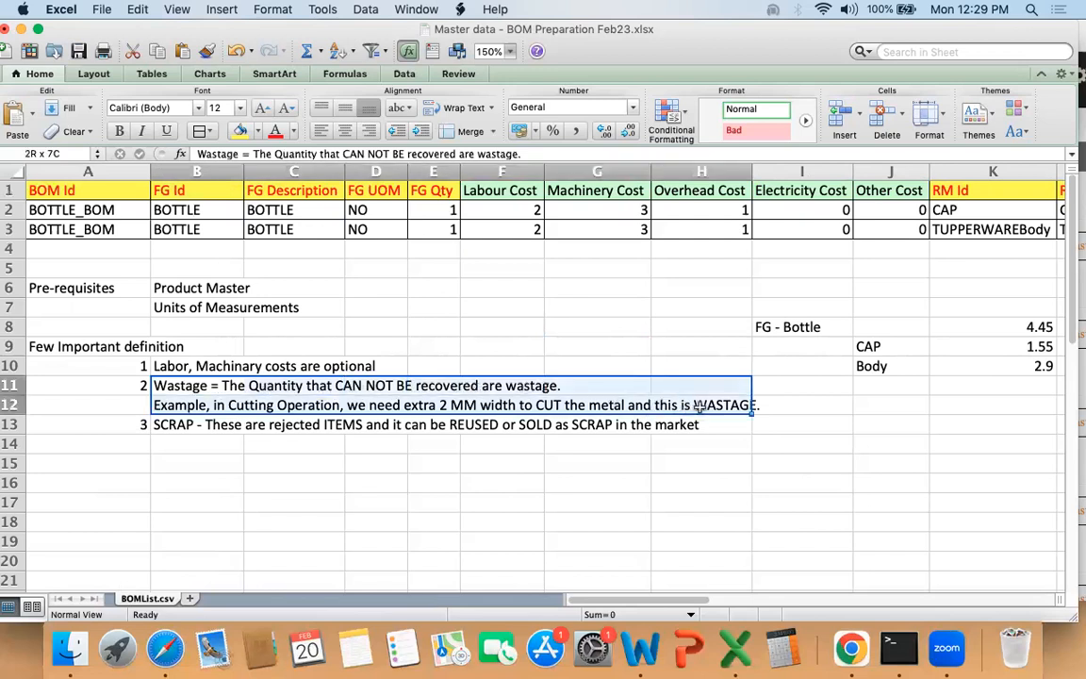
# Step: Set the labour, machinery and overhead costs of the first BOM row to 0
pyautogui.moveTo(472, 191); pyautogui.dragTo(904, 213)
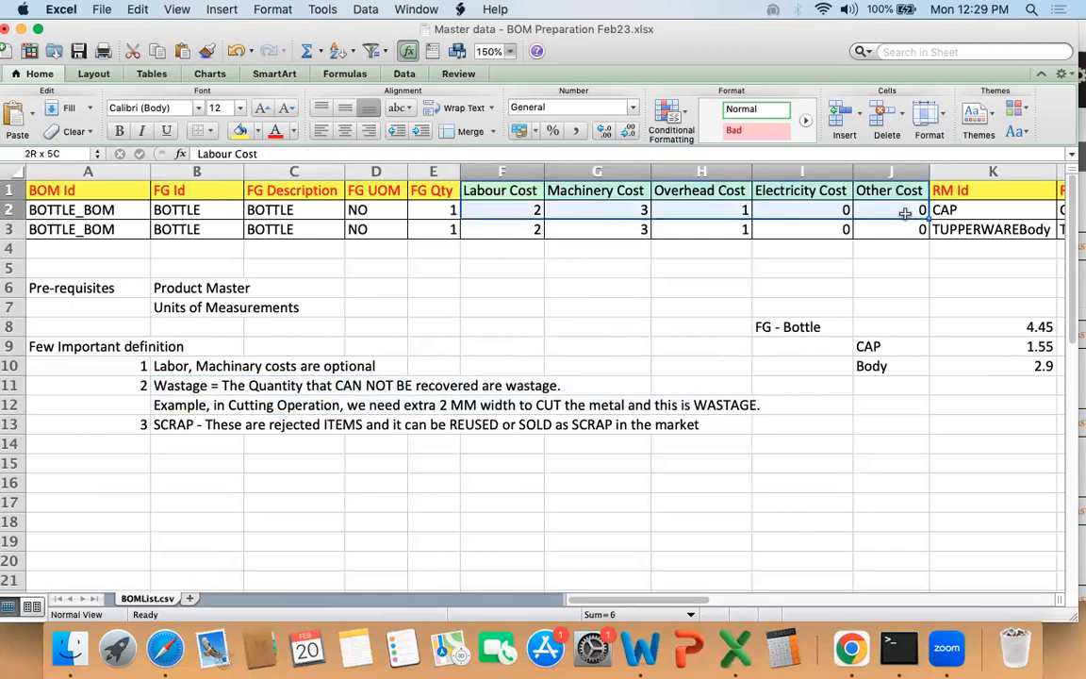
pyautogui.click(896, 229)
pyautogui.moveTo(476, 190); pyautogui.dragTo(751, 222)
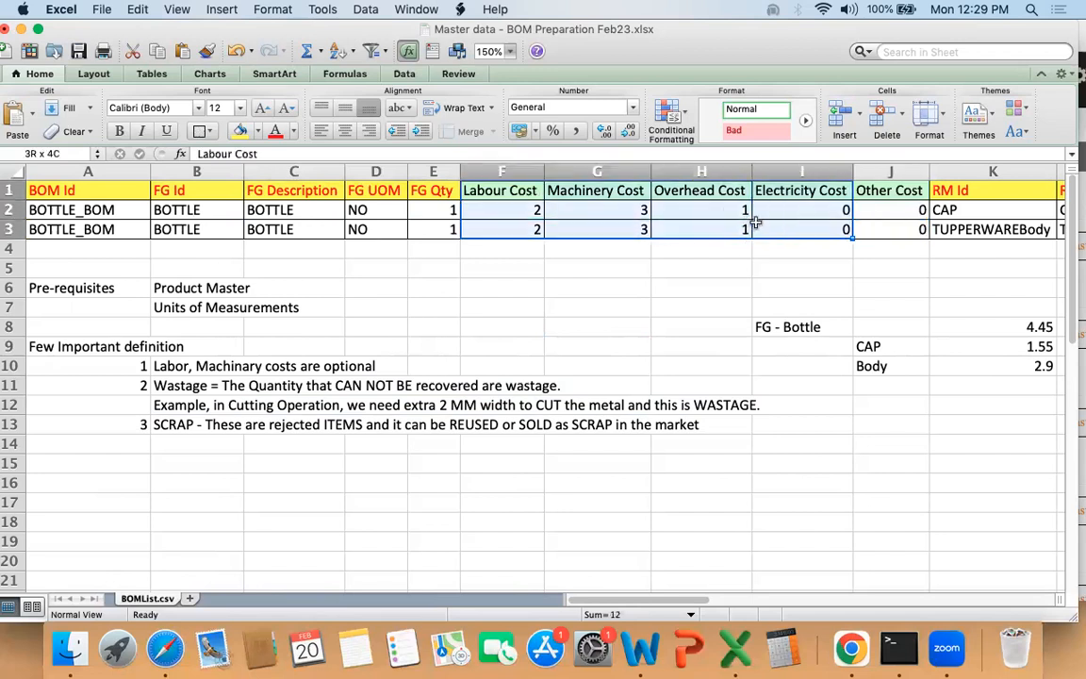
pyautogui.click(538, 212)
pyautogui.write('0')
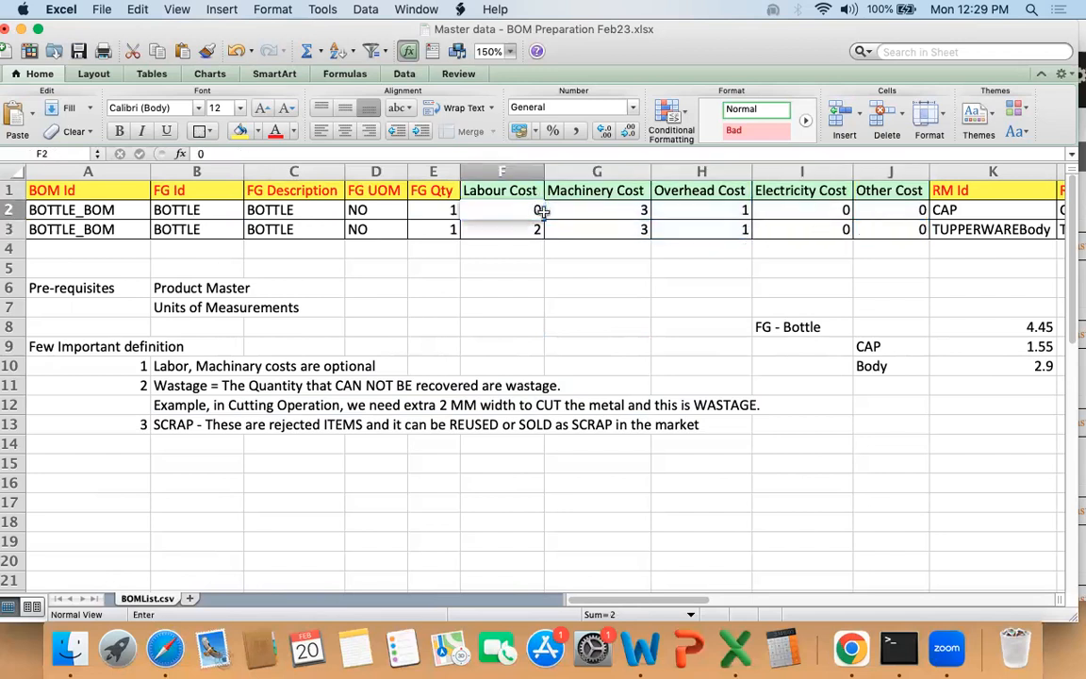
pyautogui.press('Tab')
pyautogui.write('0')
pyautogui.press('Tab')
pyautogui.write('0')
pyautogui.press('Tab')
pyautogui.press('Return')
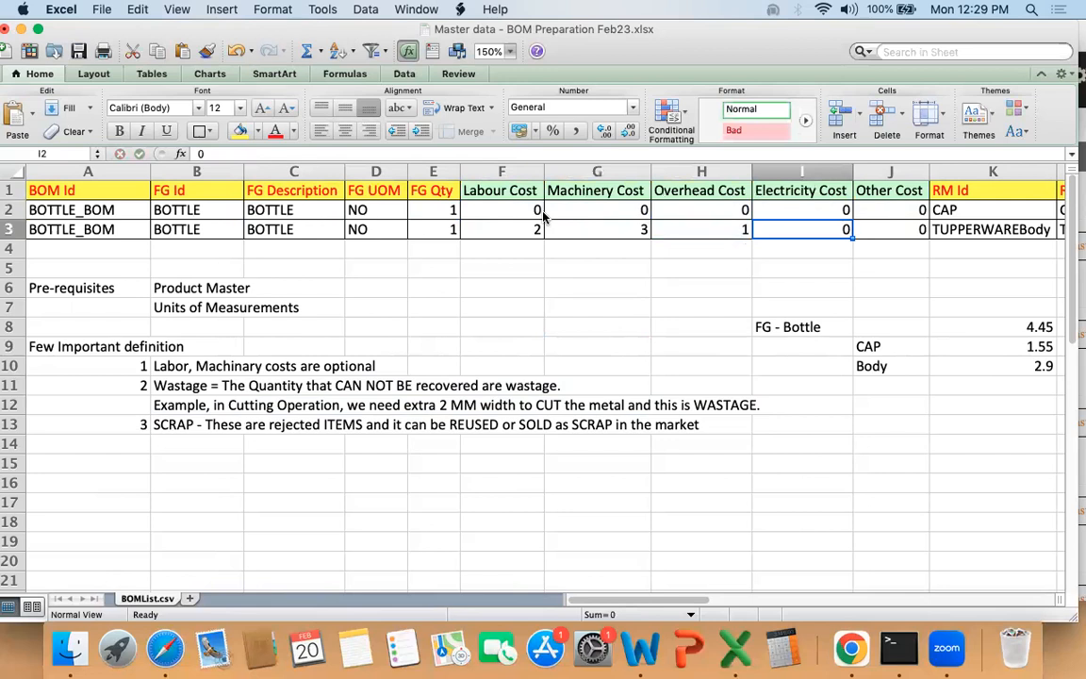
# Step: Enter "100 + 2" in cell A12 beside the cutting-operation wastage example
pyautogui.click(233, 386)
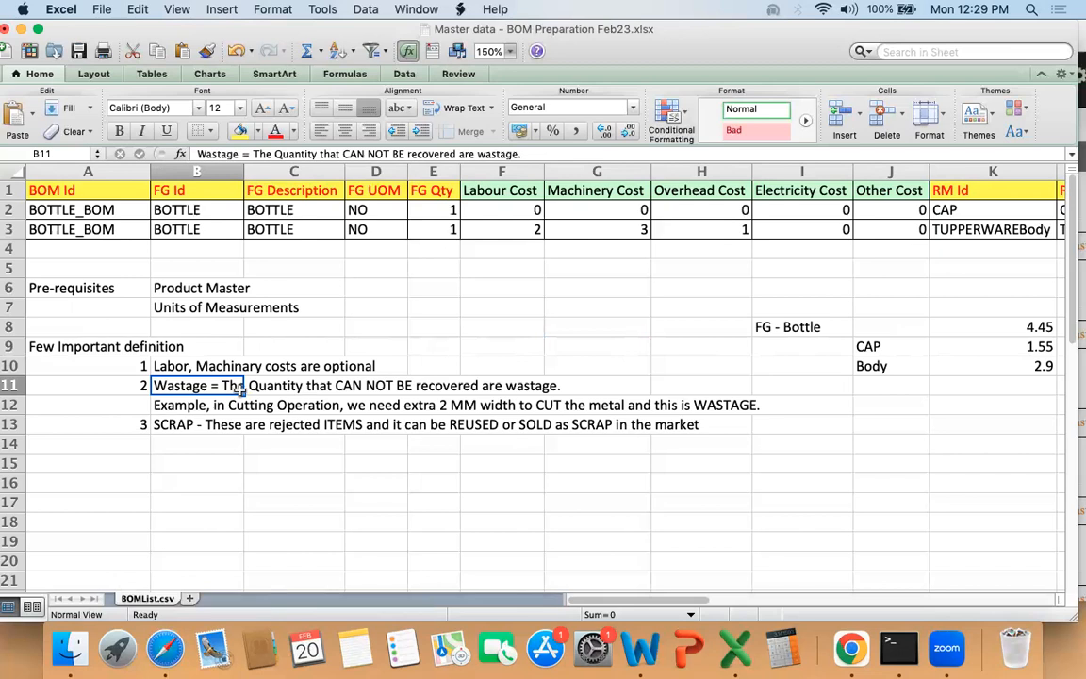
pyautogui.press('Down')
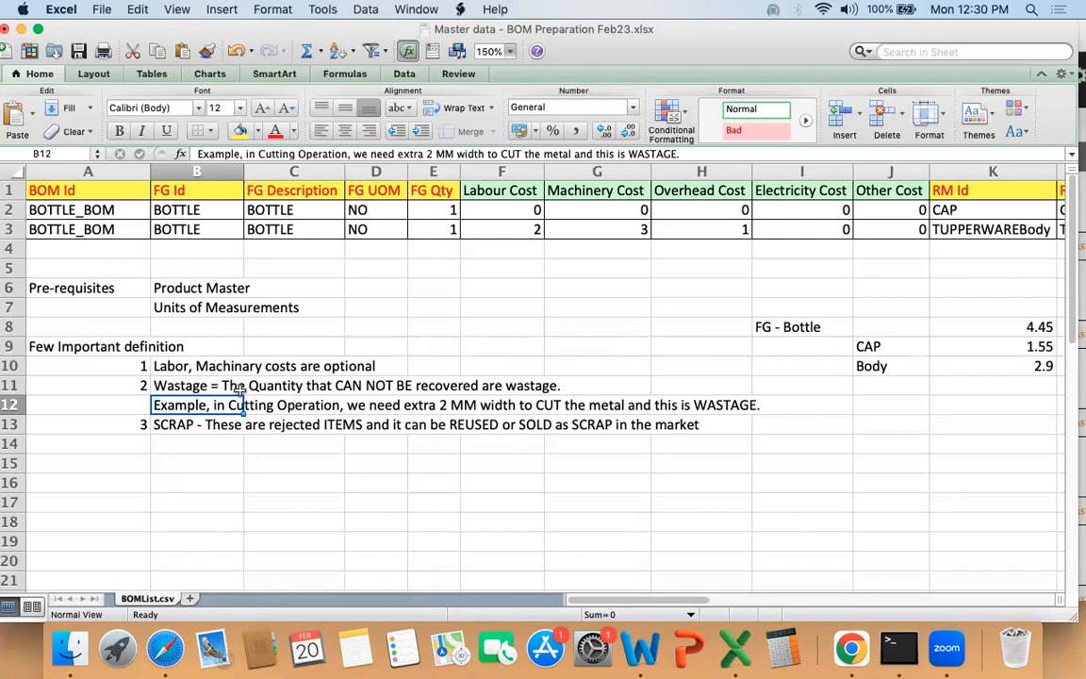
pyautogui.press('Left')
pyautogui.write('100')
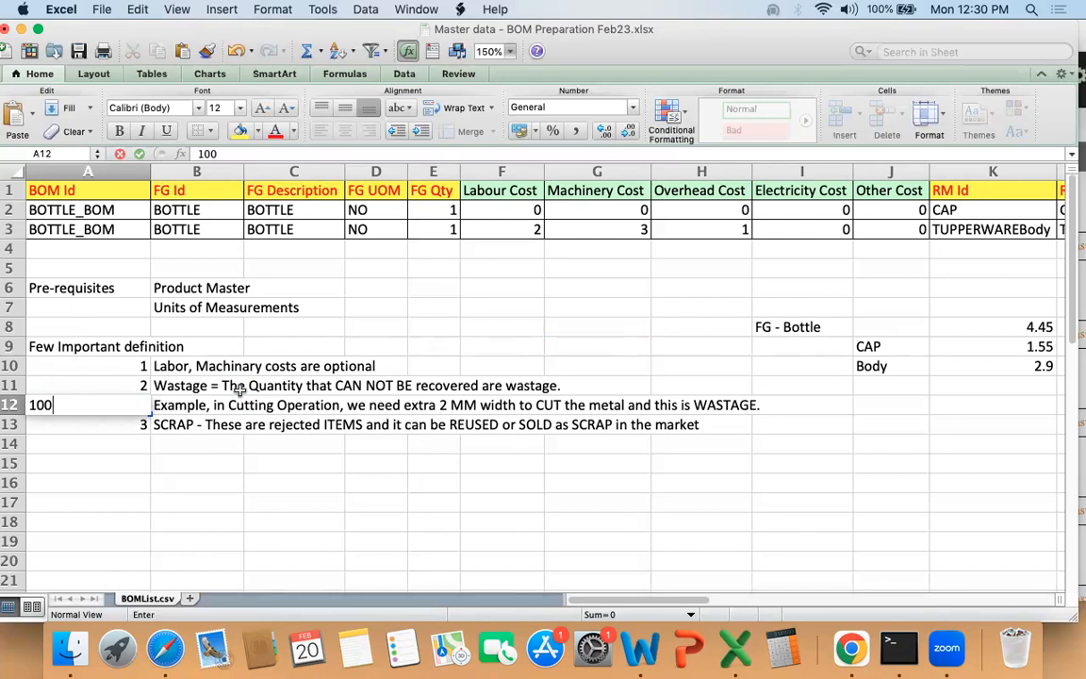
pyautogui.write(' + 2')
pyautogui.press('Return')
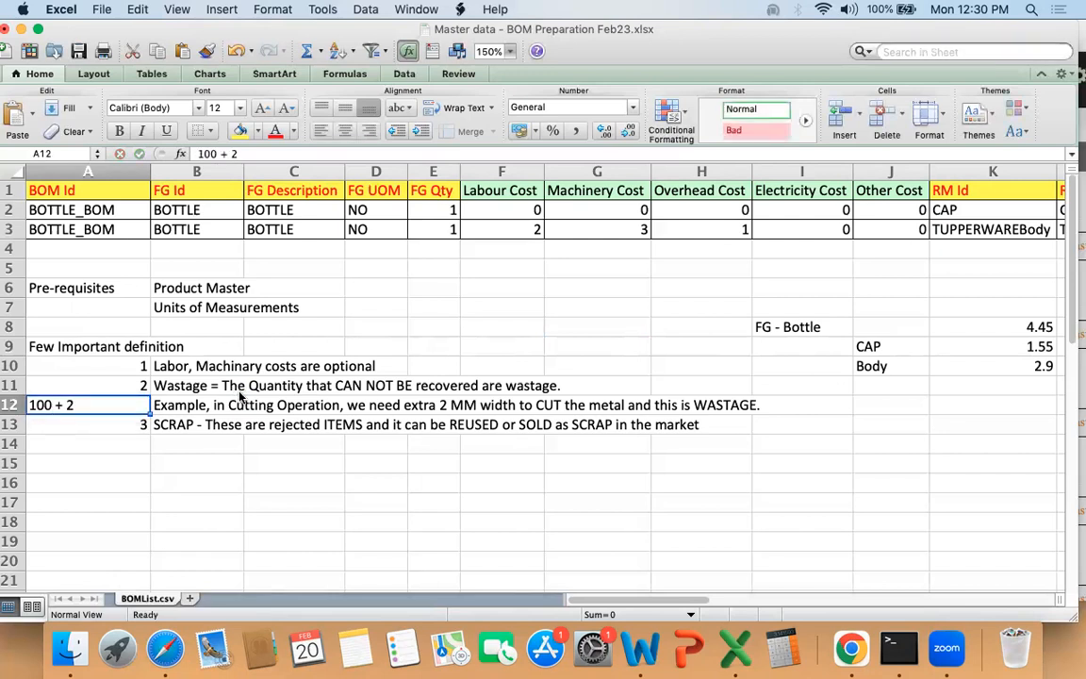
# Step: Set the CAP row's RM Qty to 100 and its RM UOM to MM to match the cutting example
pyautogui.moveTo(213, 405); pyautogui.dragTo(676, 402)
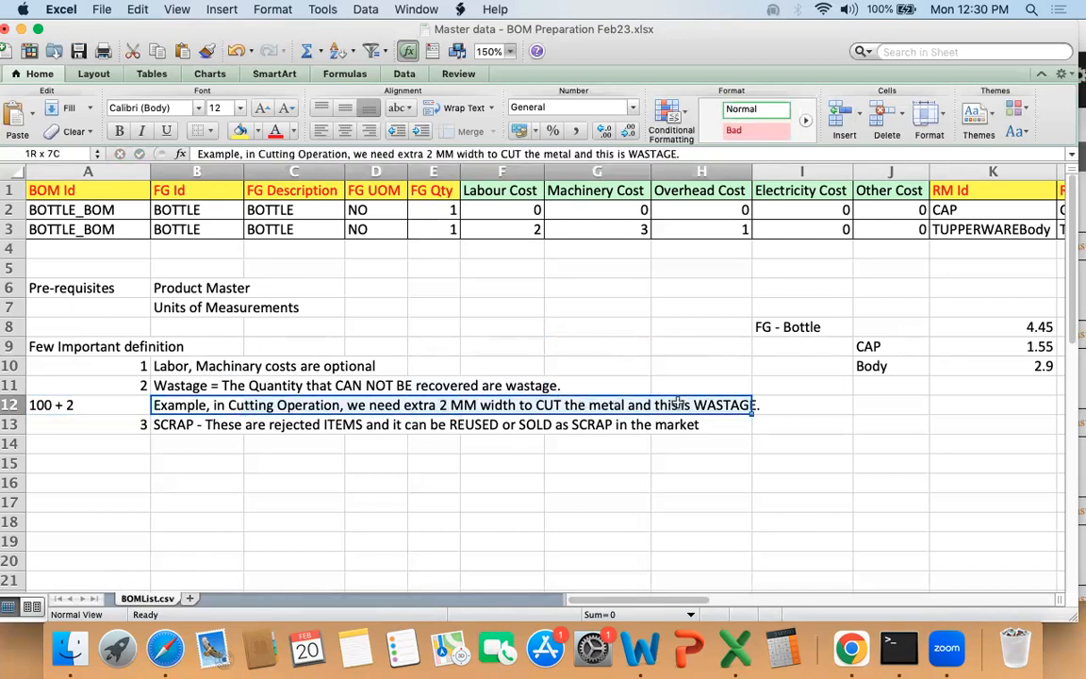
pyautogui.click(963, 192)
pyautogui.press('Right')
pyautogui.press('Right')
pyautogui.press('Right')
pyautogui.press('Right')
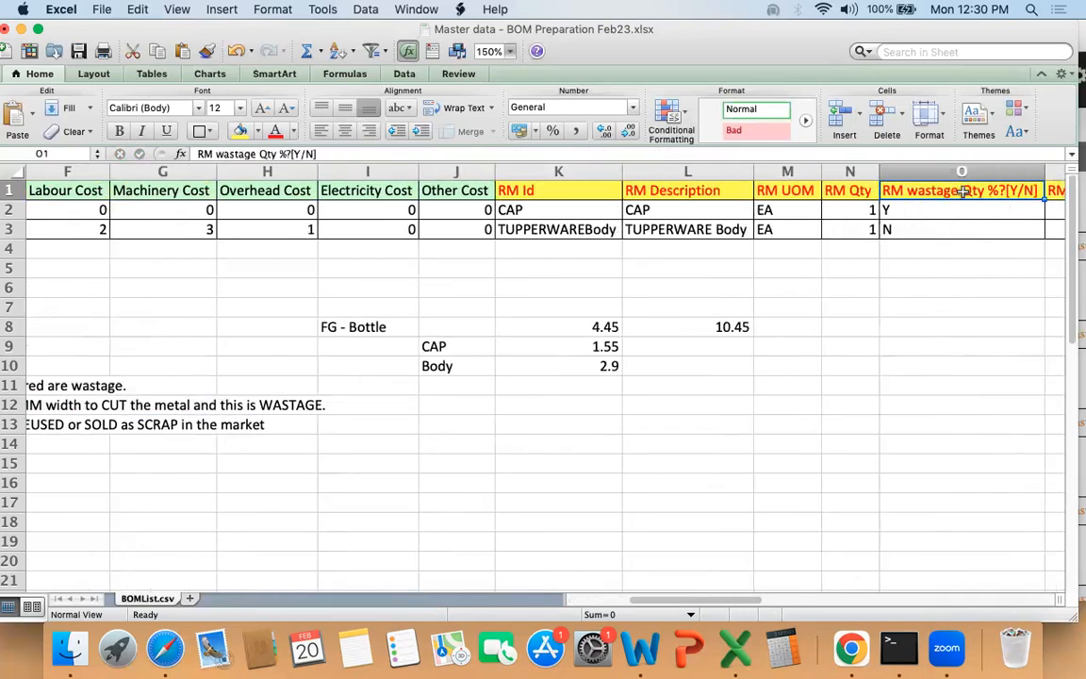
pyautogui.hotkey('shift', 'Down')
pyautogui.hotkey('shift', 'Down')
pyautogui.press('Down')
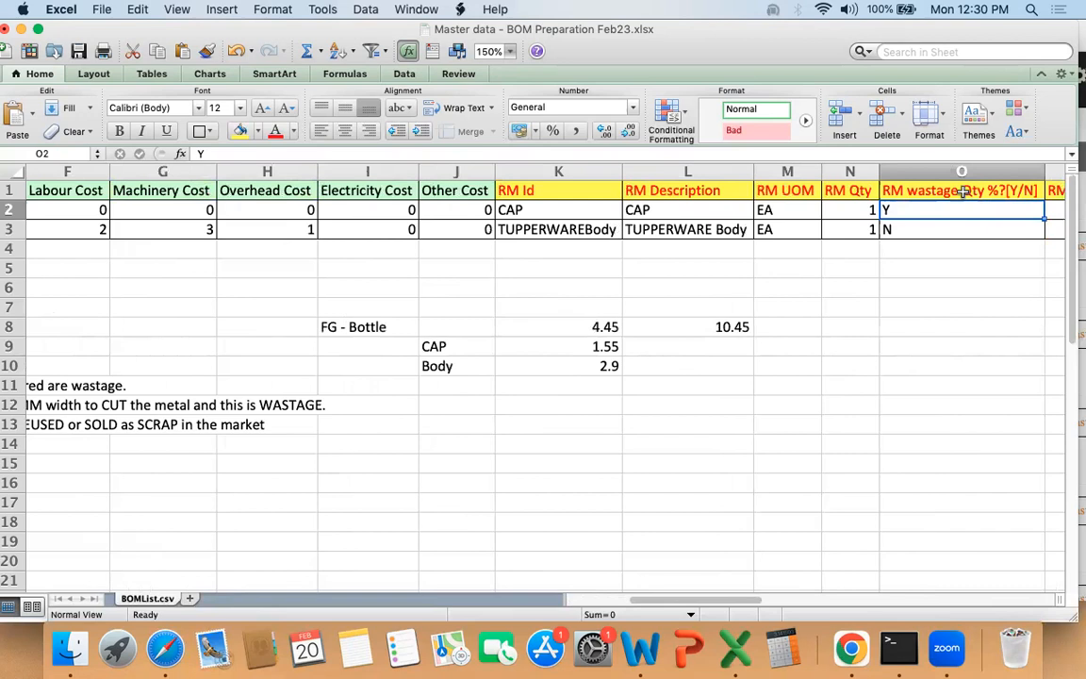
pyautogui.press('Left')
pyautogui.write('100')
pyautogui.press('Left')
pyautogui.write('MM')
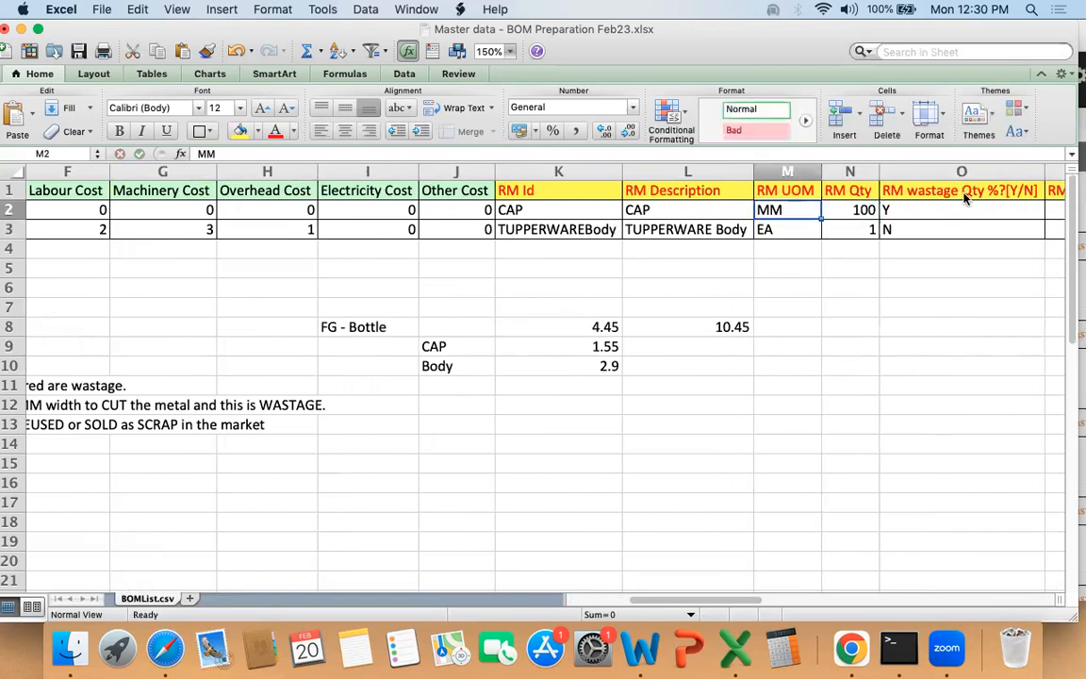
# Step: Set the CAP row's RM wastage Qty to 2 and select its quantity and wastage cells
pyautogui.press('Right')
pyautogui.press('Right')
pyautogui.press('Right')
pyautogui.write('2')
pyautogui.press('Return')
pyautogui.press('Up')
pyautogui.hotkey('shift', 'Left')
pyautogui.hotkey('shift', 'Left')
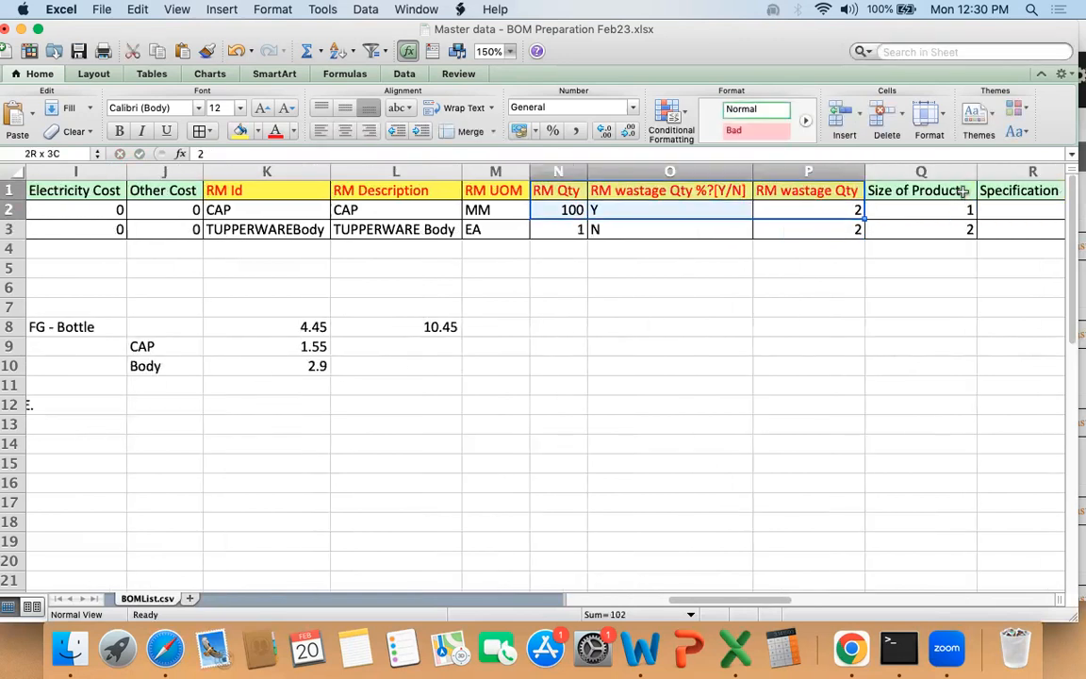
# Step: Examine how the CAP row's wastage percentage flag relates to its RM wastage Qty and RM Qty
pyautogui.moveTo(688, 198); pyautogui.dragTo(802, 211)
pyautogui.click(691, 208)
pyautogui.click(779, 209)
pyautogui.click(803, 211)
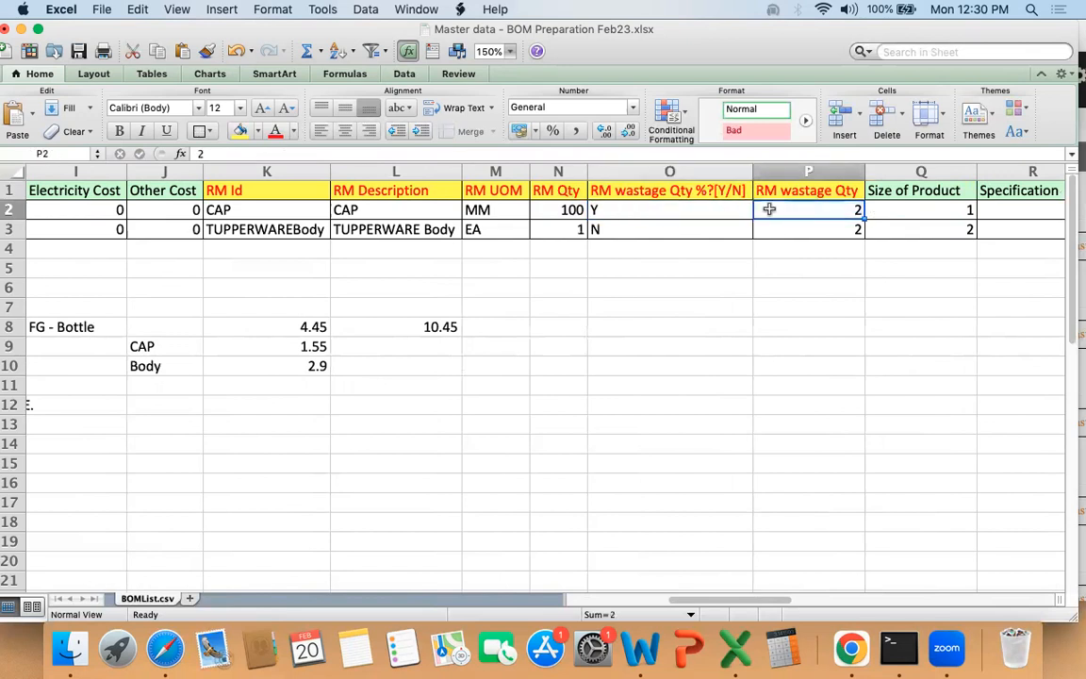
pyautogui.click(608, 209)
pyautogui.moveTo(708, 193); pyautogui.dragTo(708, 208)
pyautogui.click(707, 208)
pyautogui.click(791, 212)
pyautogui.click(529, 210)
pyautogui.click(556, 209)
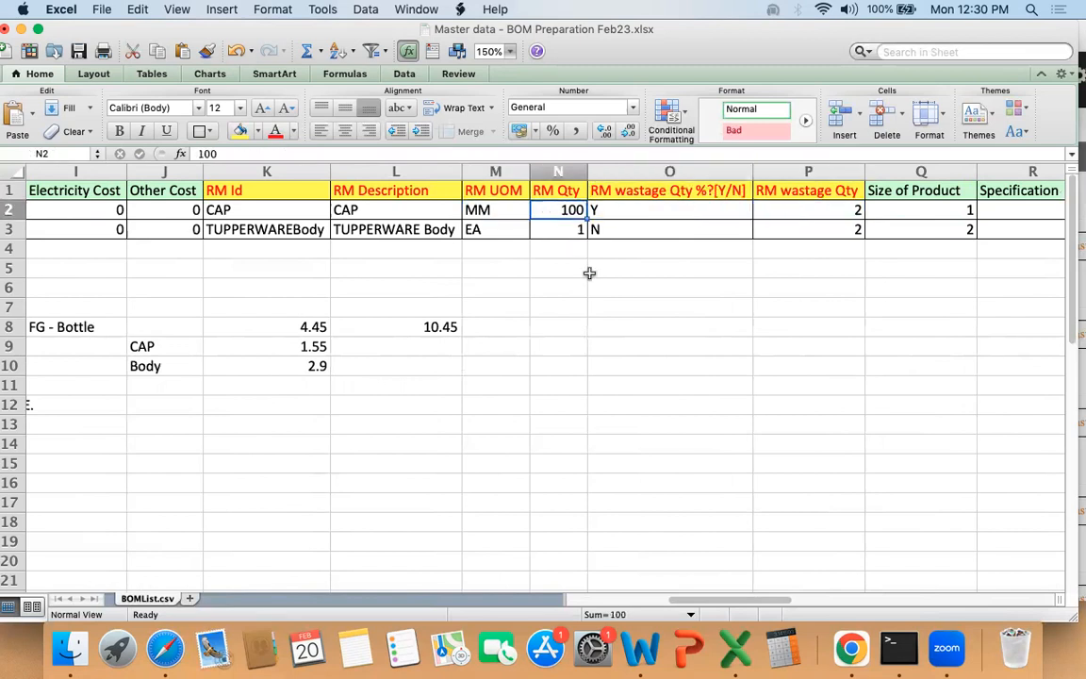
# Step: Set the CAP row's wastage percentage flag to N and its RM wastage Qty to 5
pyautogui.press('Tab')
pyautogui.write('N')
pyautogui.press('Tab')
pyautogui.write('5')
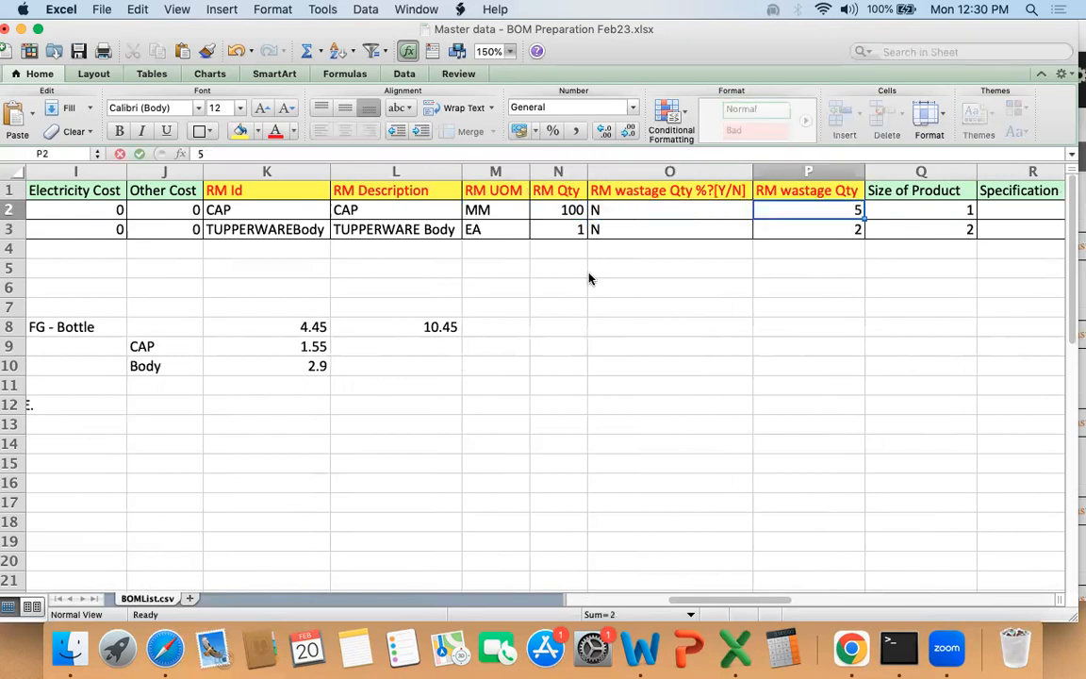
pyautogui.hotkey('shift', 'Left')
pyautogui.hotkey('shift', 'Left')
pyautogui.hotkey('shift', 'Tab')
pyautogui.hotkey('shift', 'Tab')
pyautogui.press('Right')
pyautogui.press('Right')
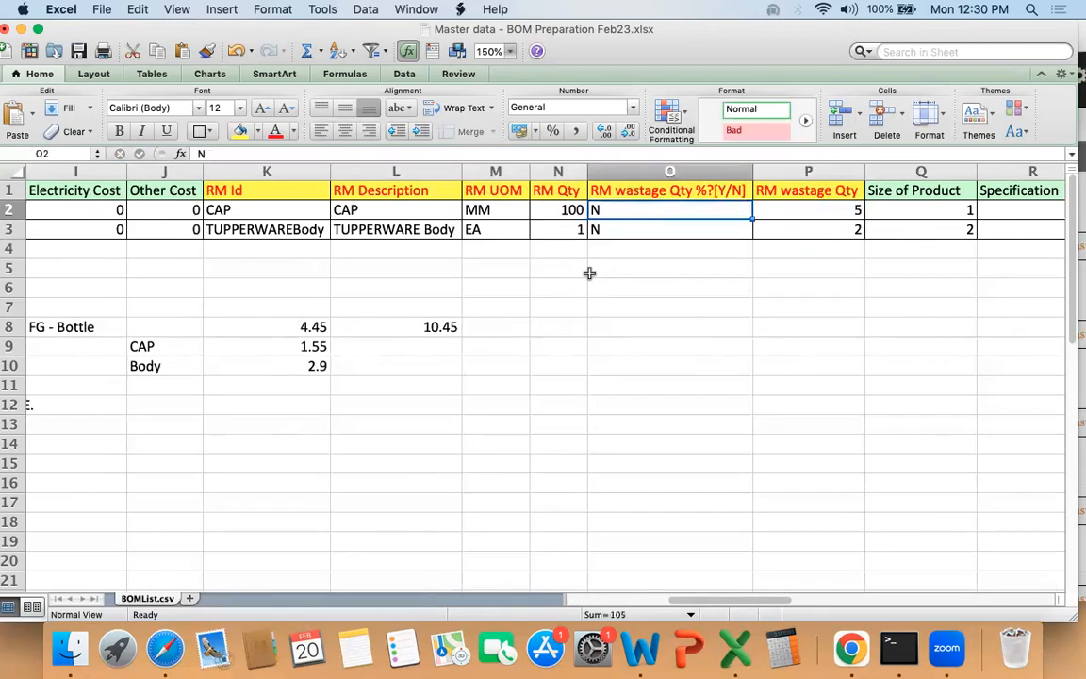
# Step: Examine the optional columns from Size of Product through Reference 3 for both BOM rows
pyautogui.press('Right')
pyautogui.press('Right')
pyautogui.press('Right')
pyautogui.press('Right')
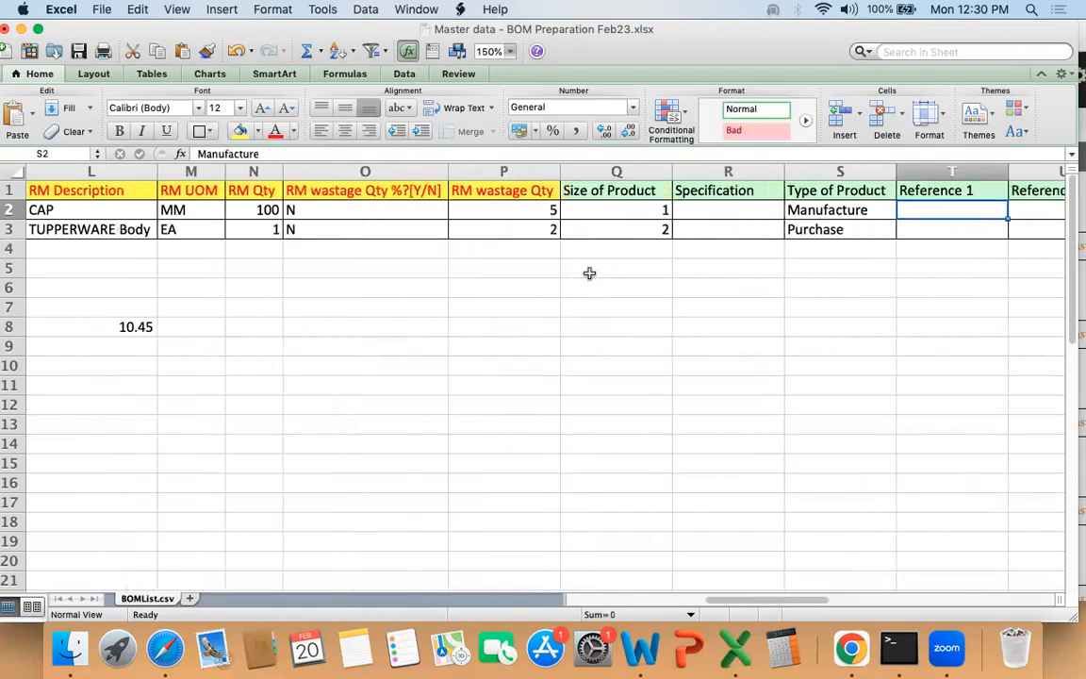
pyautogui.press('Left')
pyautogui.press('Left')
pyautogui.press('Left')
pyautogui.press('Up')
pyautogui.hotkey('shift', 'Right')
pyautogui.hotkey('shift', 'Right')
pyautogui.hotkey('shift', 'Right')
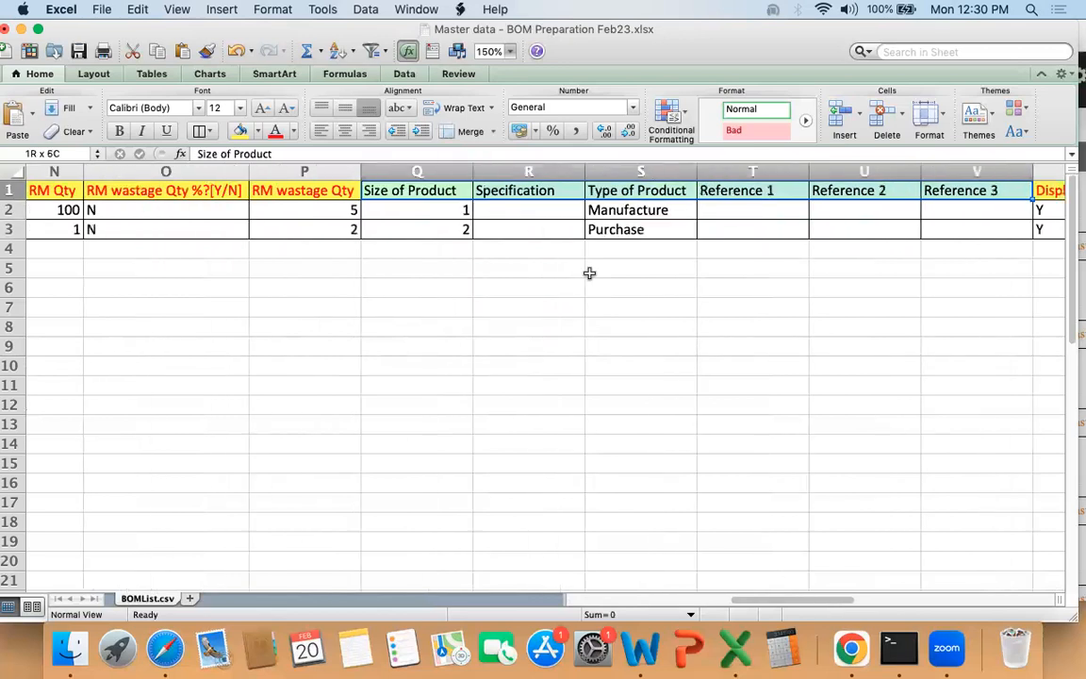
pyautogui.hotkey('shift', 'Right')
pyautogui.hotkey('shift', 'Right')
pyautogui.hotkey('shift', 'Left')
pyautogui.hotkey('shift', 'Right')
pyautogui.hotkey('shift', 'Down')
pyautogui.hotkey('shift', 'Down')
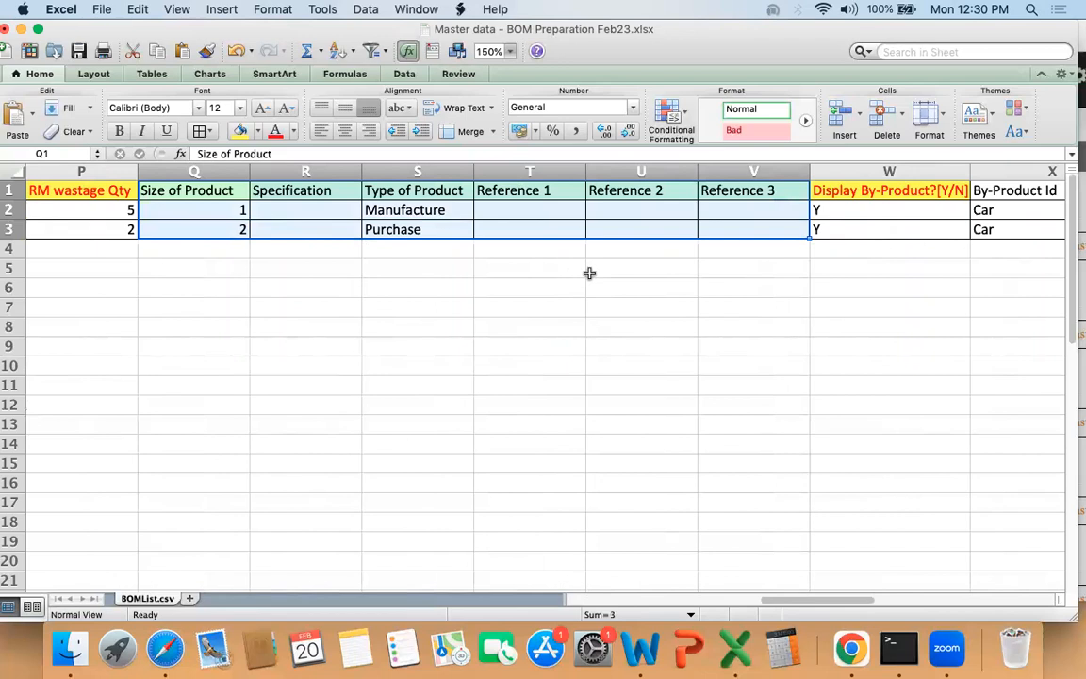
pyautogui.hotkey('shift', 'Up')
pyautogui.hotkey('shift', 'Up')
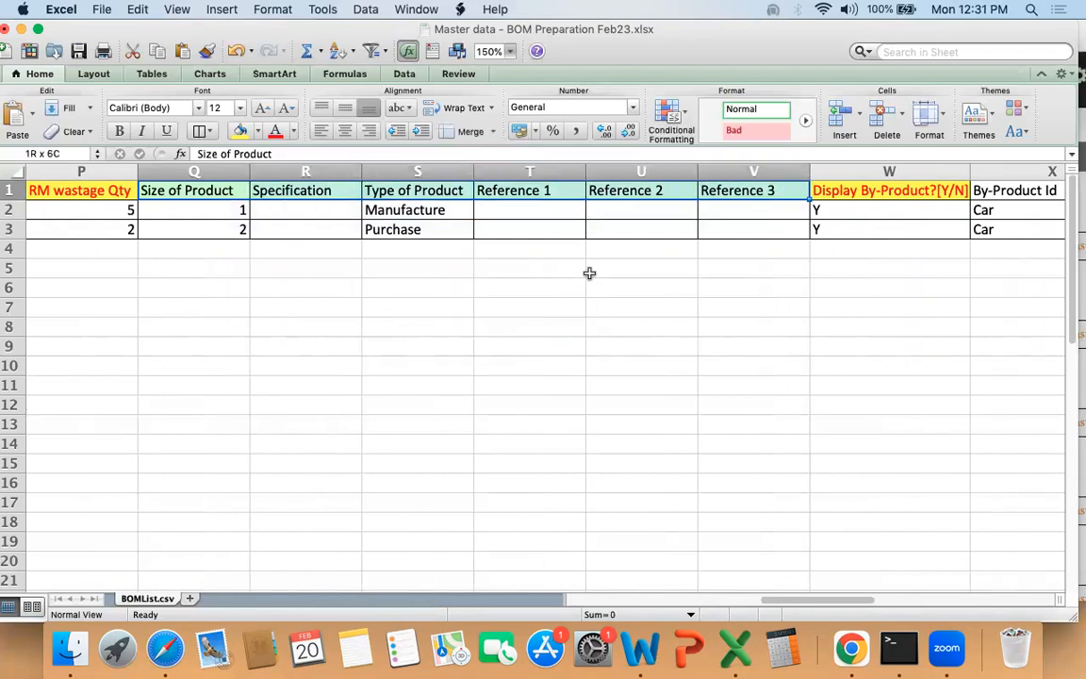
pyautogui.hotkey('shift', 'Down')
pyautogui.hotkey('shift', 'Down')
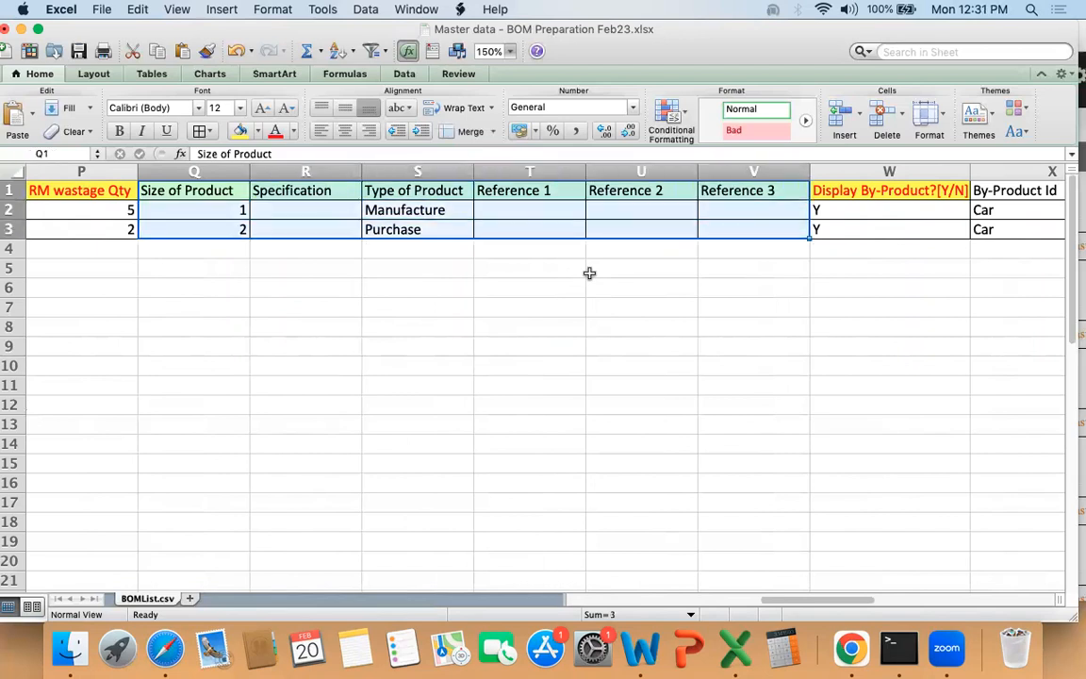
pyautogui.press('Right')
pyautogui.press('Right')
pyautogui.press('Right')
pyautogui.press('Right')
pyautogui.press('Right')
pyautogui.press('Right')
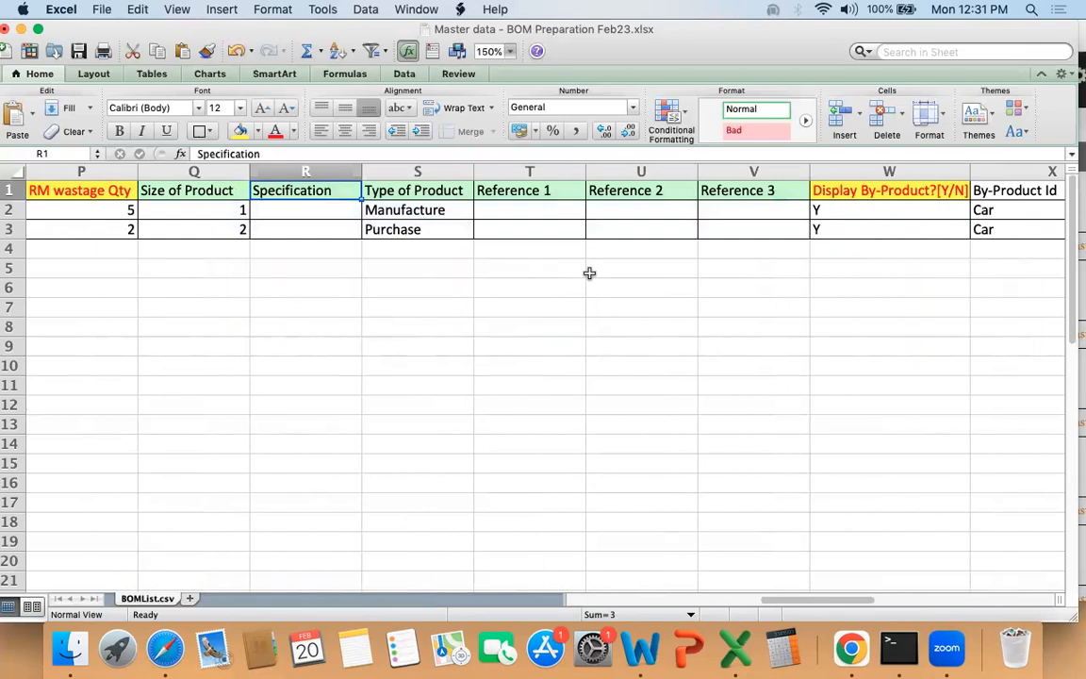
pyautogui.press('Left')
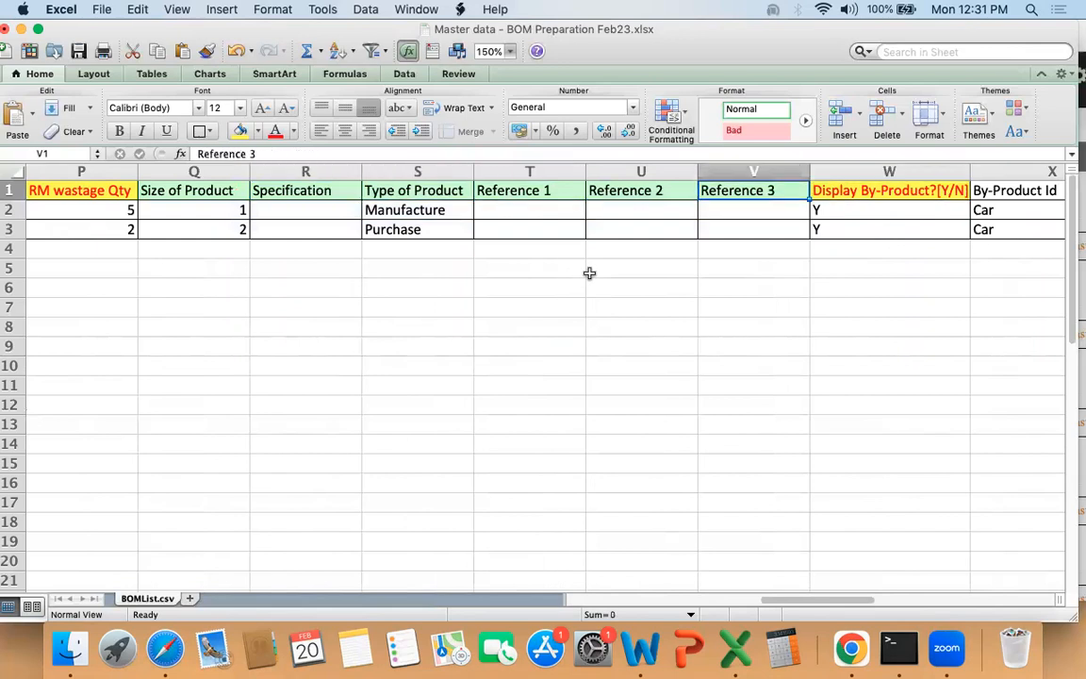
# Step: Widen the Display By-Product?[Y/N] column slightly and select its header cell
pyautogui.press('Right')
pyautogui.hotkey('shift', 'Down')
pyautogui.hotkey('shift', 'Down')
pyautogui.moveTo(981, 171); pyautogui.dragTo(1000, 171)
pyautogui.click(960, 192)
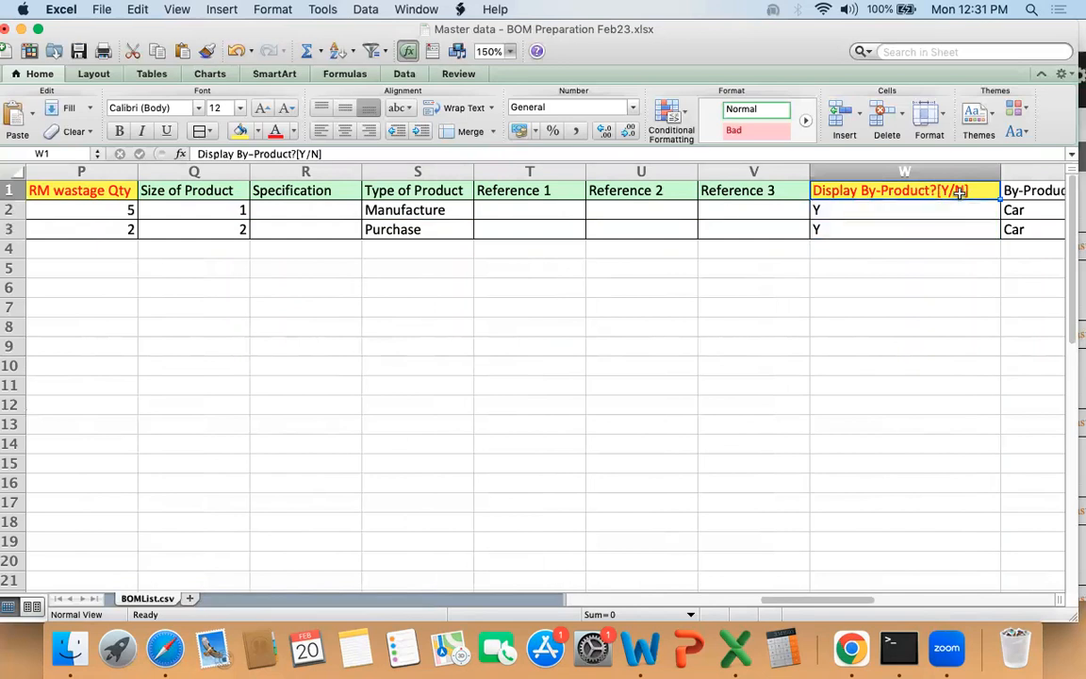
# Step: Enter "Scrap" as the By-Product Id for both BOM rows
pyautogui.press('Right')
pyautogui.press('Down')
pyautogui.write('Scrap')
pyautogui.press('Return')
pyautogui.write('Sca')
pyautogui.press('BackSpace')
pyautogui.write('rap')
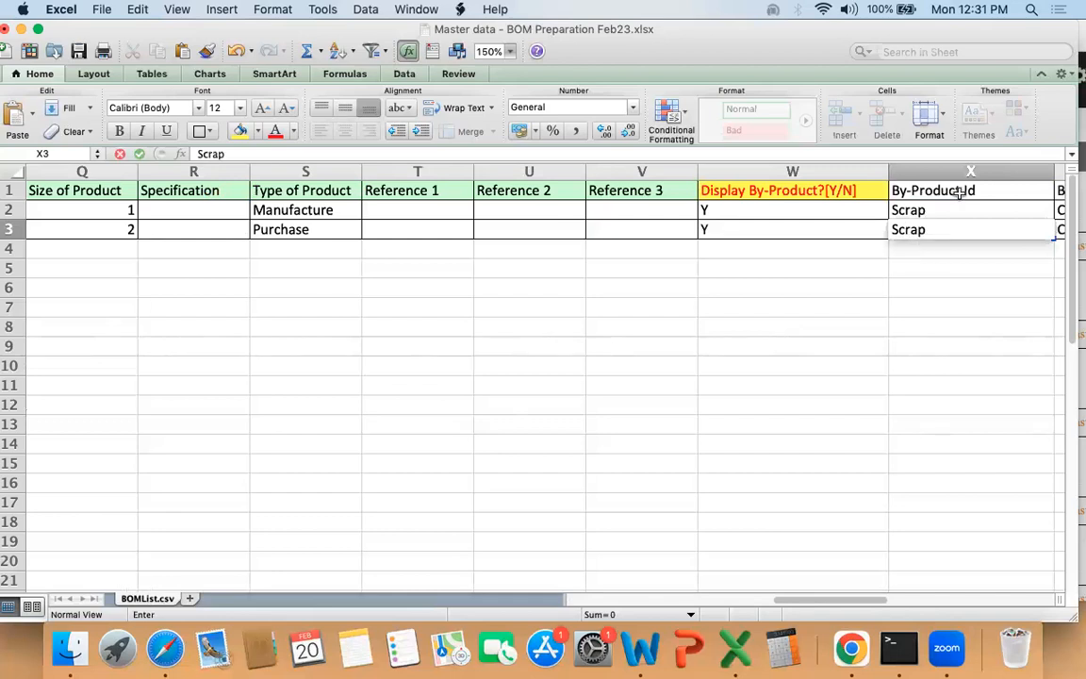
pyautogui.press('Return')
# Step: Examine the Display By-Product?[Y/N] flags of both BOM rows
pyautogui.press('Up')
pyautogui.press('Up')
pyautogui.press('Left')
pyautogui.press('Left')
pyautogui.press('Up')
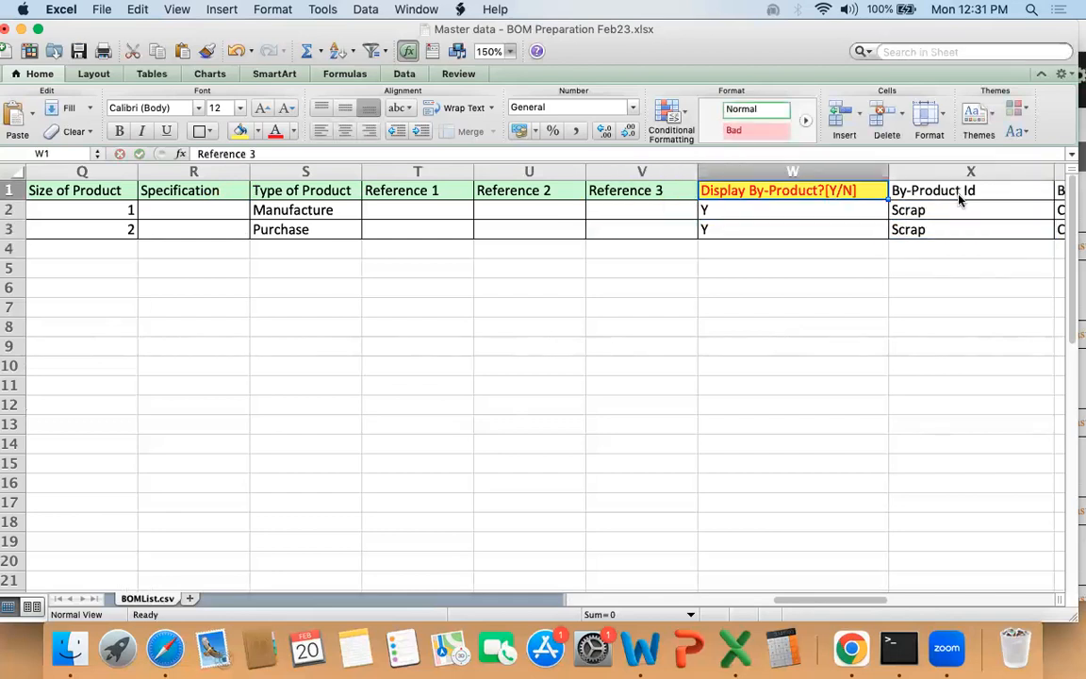
pyautogui.press('Right')
pyautogui.hotkey('shift', 'Down')
pyautogui.hotkey('shift', 'Down')
pyautogui.hotkey('shift', 'Down')
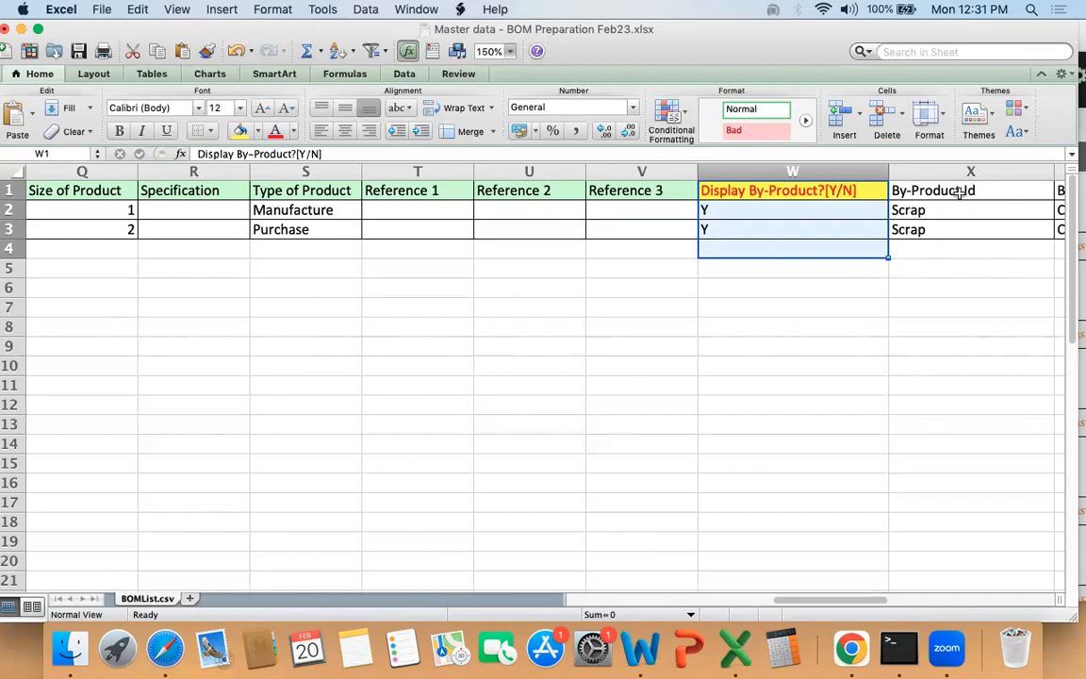
pyautogui.press('Up')
pyautogui.press('Down')
pyautogui.hotkey('shift', 'Down')
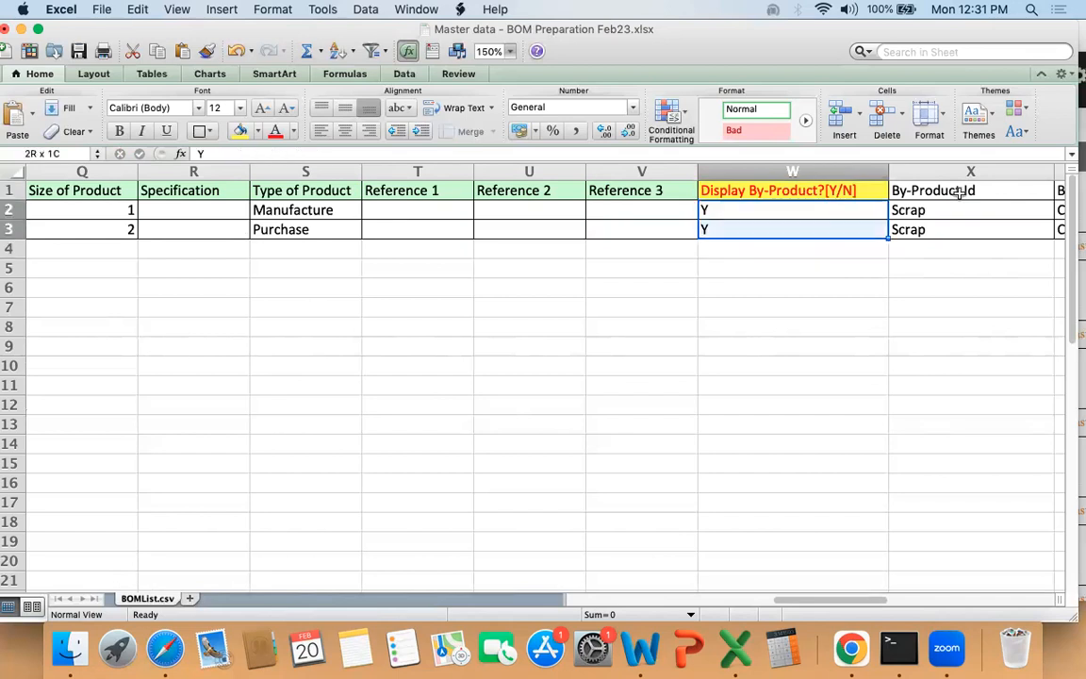
# Step: Examine the Display By-Product?[Y/N] header together with its flags in rows 2 and 3
pyautogui.press('Up')
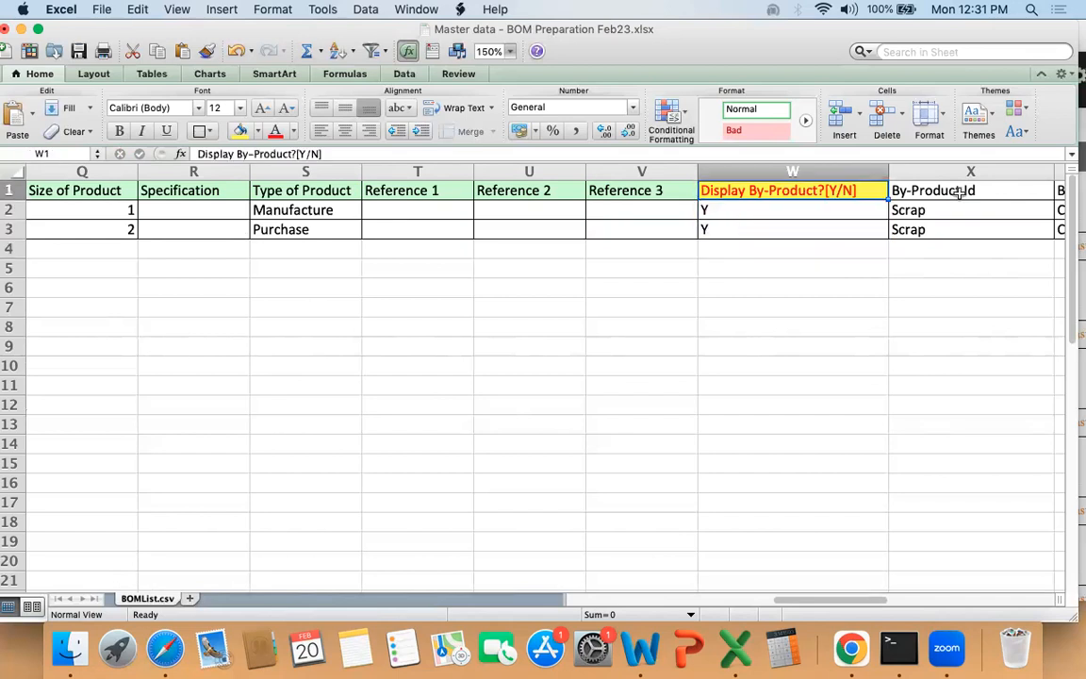
pyautogui.hotkey('shift', 'Down')
pyautogui.hotkey('shift', 'Down')
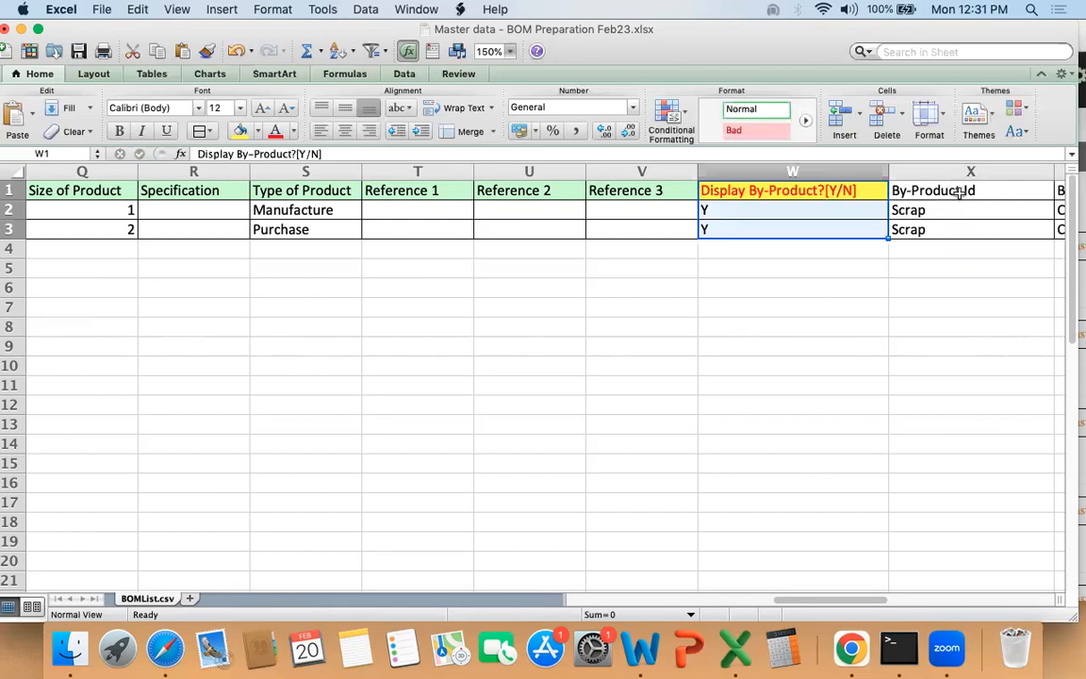
pyautogui.press('Down')
pyautogui.hotkey('shift', 'Down')
pyautogui.press('Up')
pyautogui.press('Down')
# Step: Copy the "Scrap" By-Product Id values into the By-Product Description column for both BOM rows
pyautogui.press('Right')
pyautogui.press('Right')
pyautogui.press('Left')
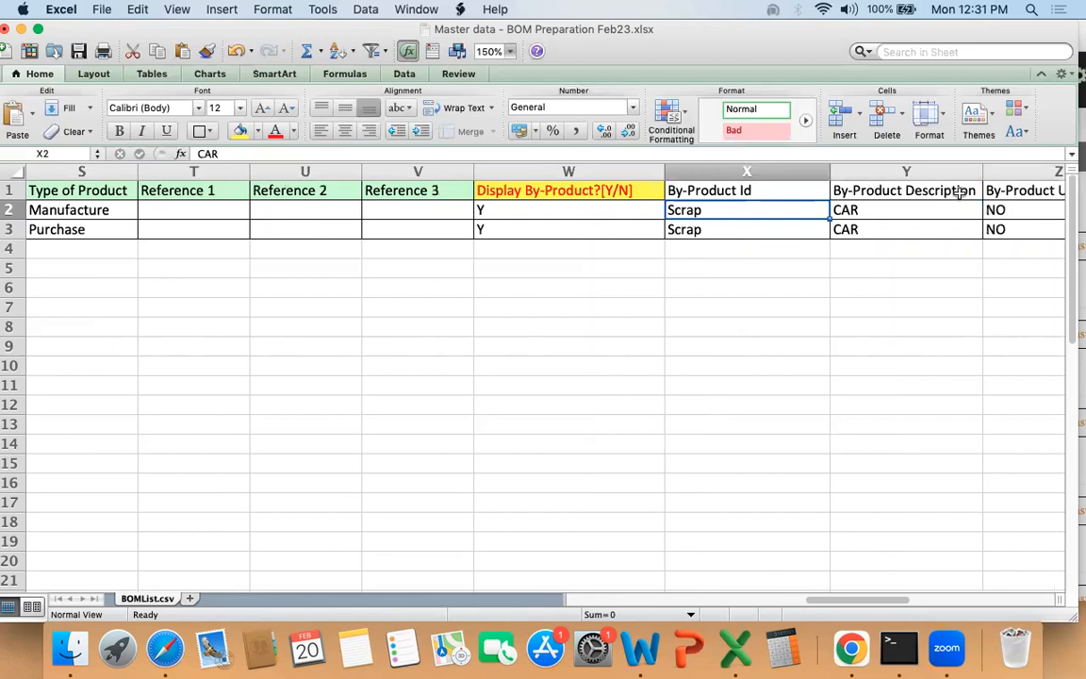
pyautogui.hotkey('shift', 'Down')
pyautogui.press('super+c')
pyautogui.press('Right')
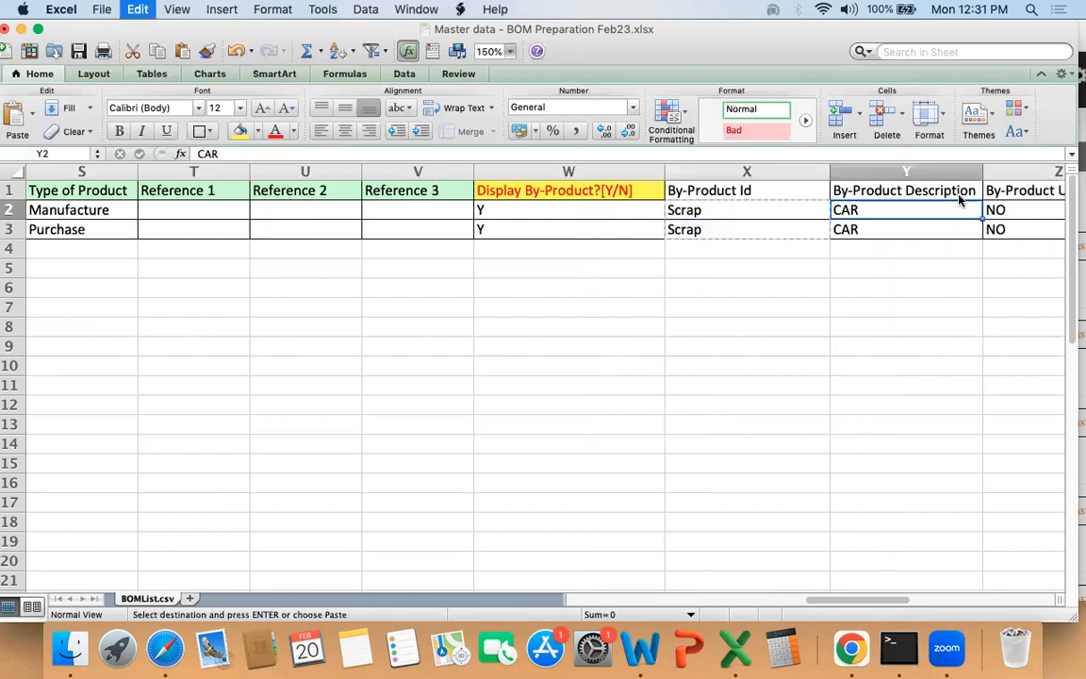
pyautogui.press('super+v')
# Step: Examine the first BOM row's by-product fields from Display By-Product?[Y/N] through By-Product Qty in %?[Y/N]
pyautogui.press('Left')
pyautogui.press('Left')
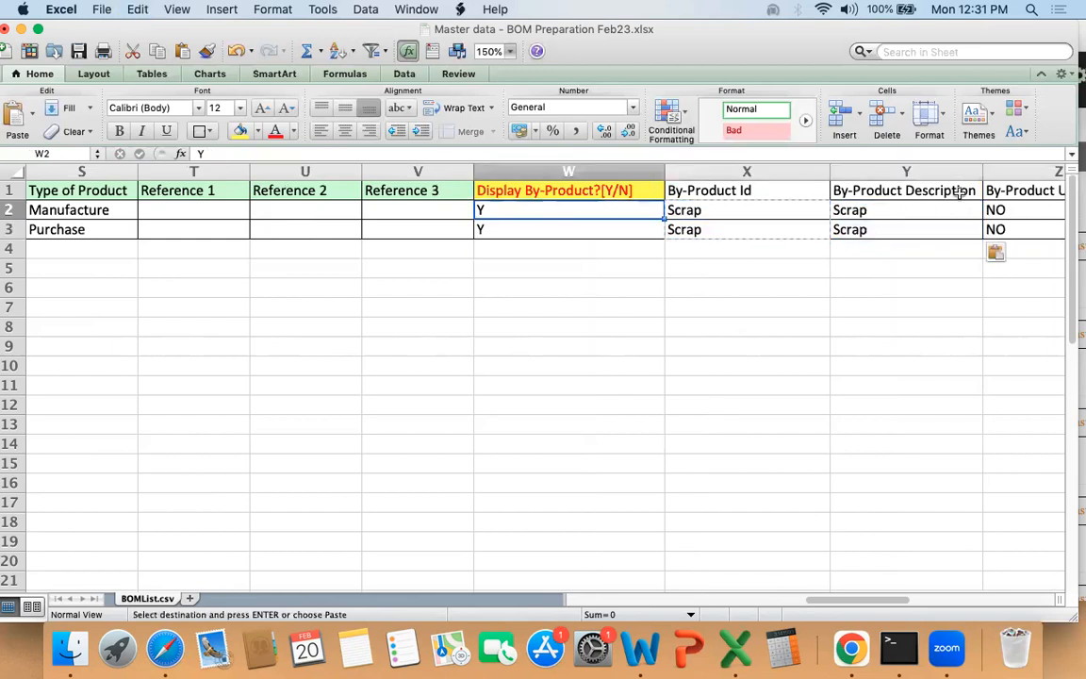
pyautogui.press('Right')
pyautogui.press('Right')
pyautogui.press('Right')
pyautogui.press('Right')
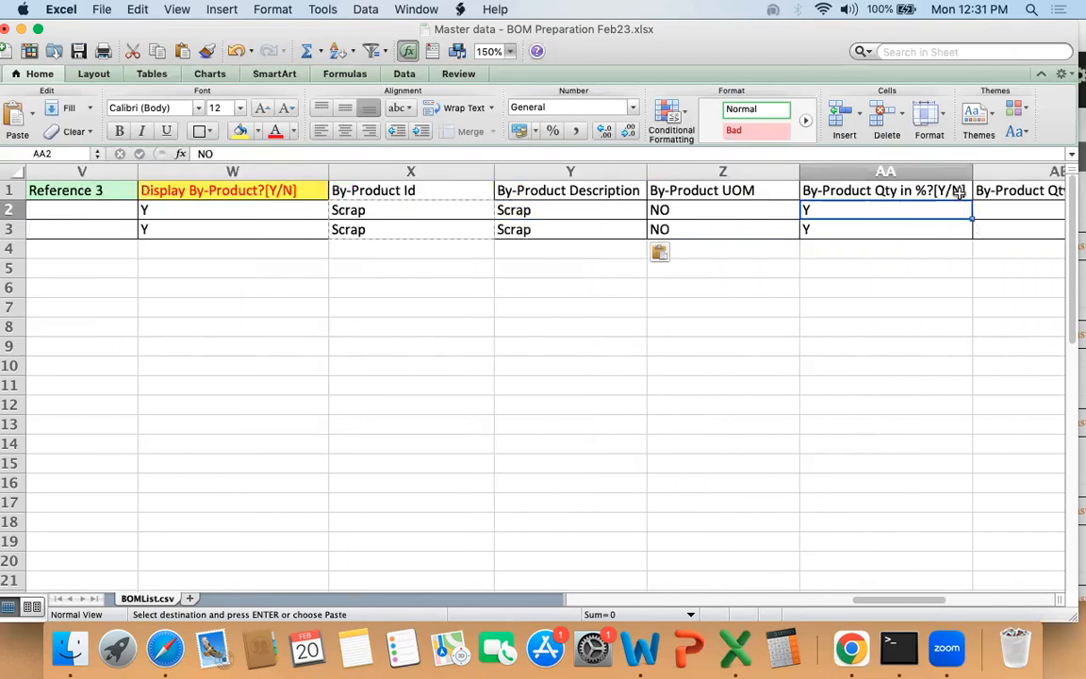
pyautogui.press('Left')
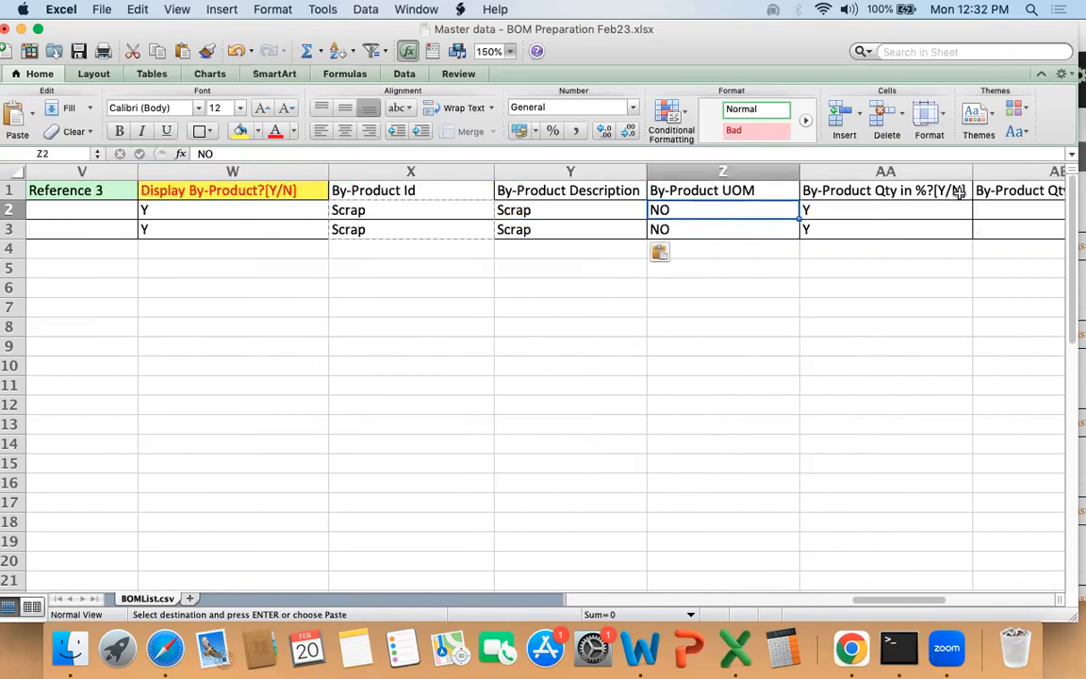
pyautogui.press('Right')
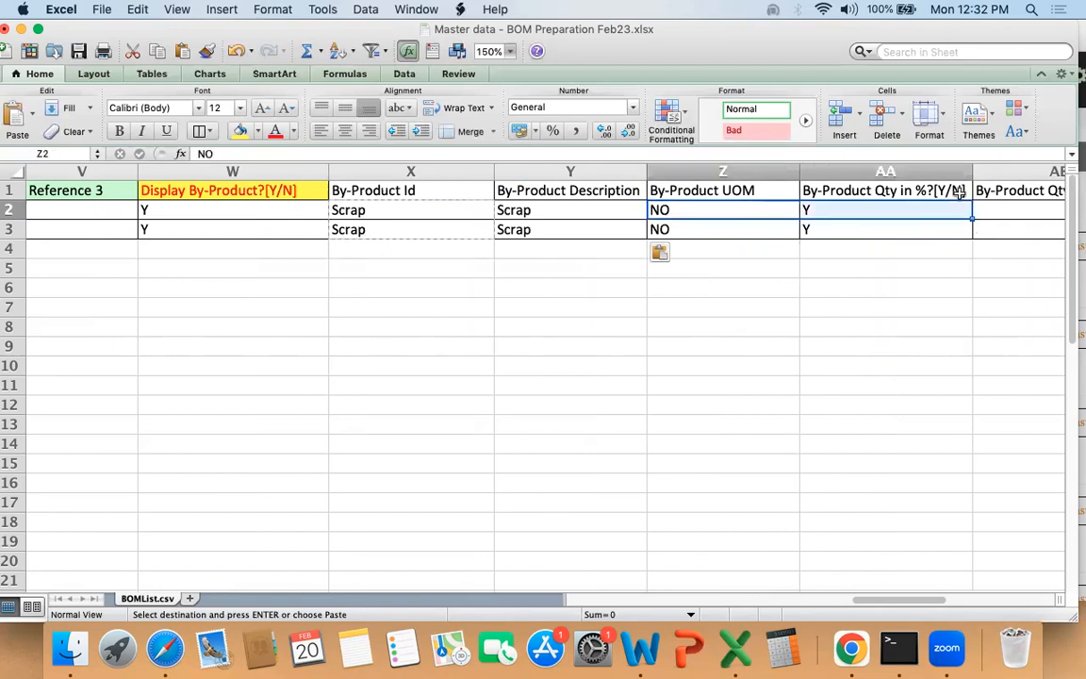
# Step: Re-examine the Display By-Product?[Y/N] column as the setting that governs the by-product fields
pyautogui.press('Left')
pyautogui.press('Left')
pyautogui.press('Left')
pyautogui.press('Left')
pyautogui.press('Left')
pyautogui.press('Up')
pyautogui.press('Right')
pyautogui.hotkey('shift', 'Down')
pyautogui.hotkey('shift', 'Down')
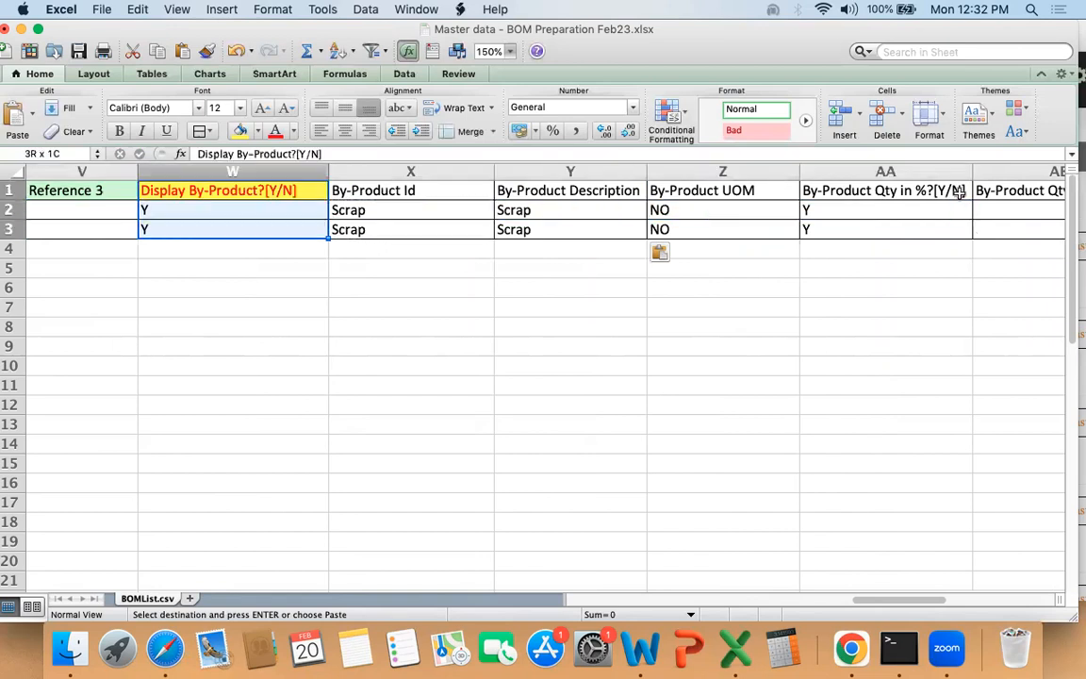
pyautogui.hotkey('shift', 'Up')
pyautogui.hotkey('shift', 'Up')
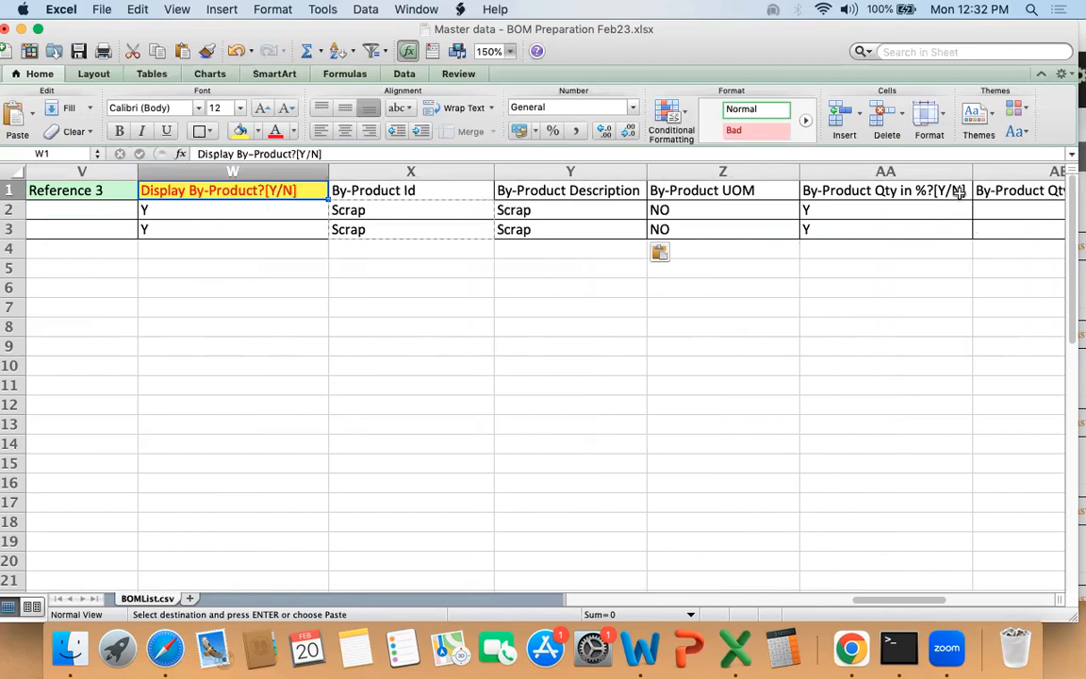
pyautogui.hotkey('shift', 'Down')
pyautogui.hotkey('shift', 'Down')
pyautogui.hotkey('shift', 'Down')
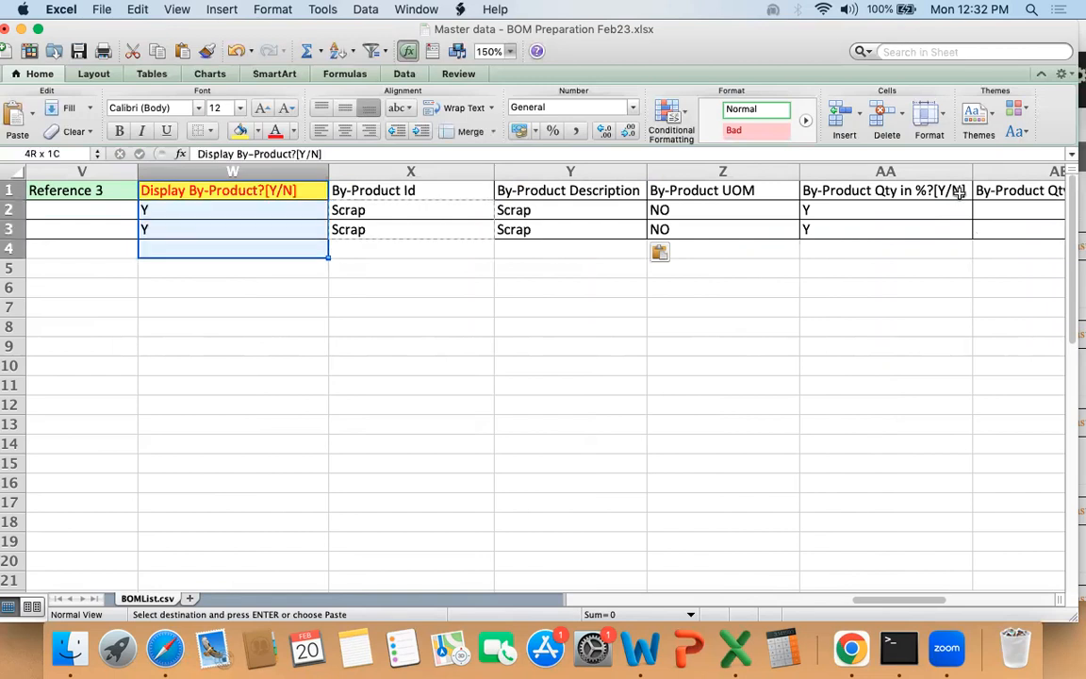
pyautogui.hotkey('shift', 'Up')
pyautogui.hotkey('shift', 'Up')
# Step: Examine the first BOM row's by-product values across the columns from By-Product Id through By-Product Amount
pyautogui.press('Down')
pyautogui.press('Right')
pyautogui.press('Right')
pyautogui.press('Right')
pyautogui.press('Right')
pyautogui.press('Right')
pyautogui.press('Right')
pyautogui.press('Left')
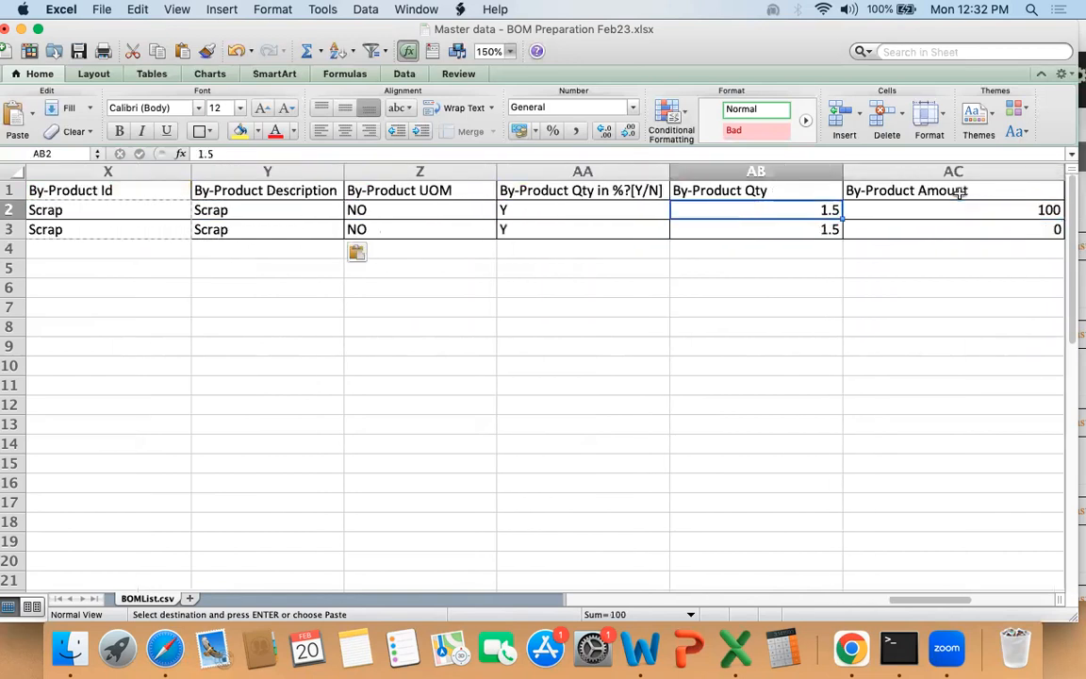
pyautogui.press('Right')
pyautogui.press('Right')
pyautogui.press('Left')
pyautogui.hotkey('shift', 'Left')
pyautogui.hotkey('shift', 'Left')
pyautogui.hotkey('shift', 'Left')
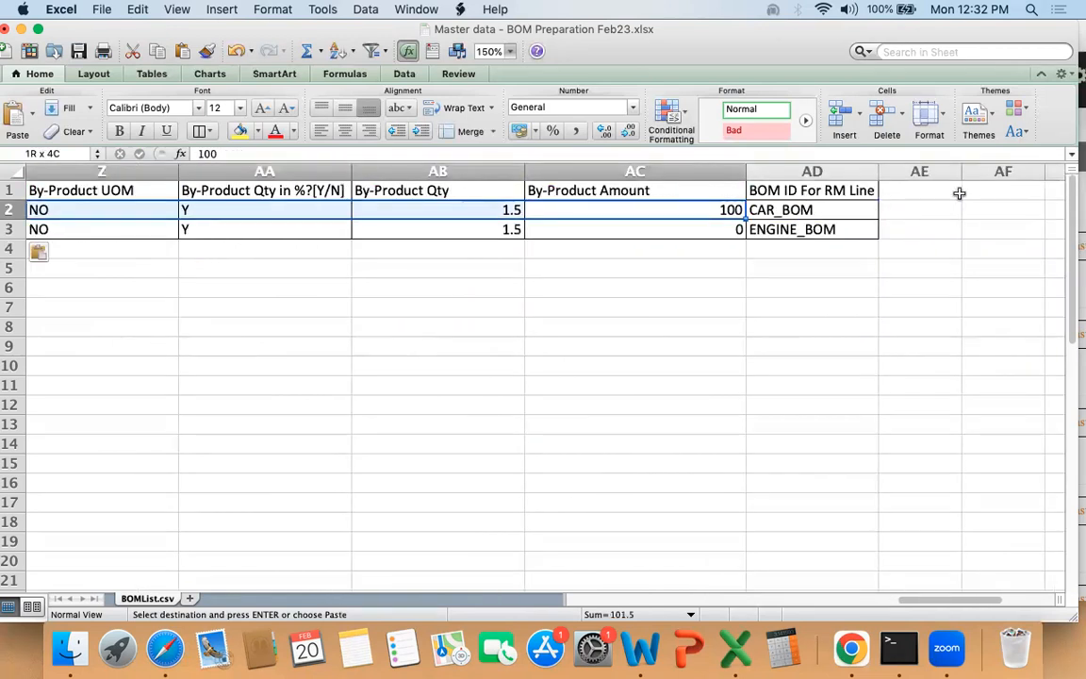
pyautogui.hotkey('shift', 'Left')
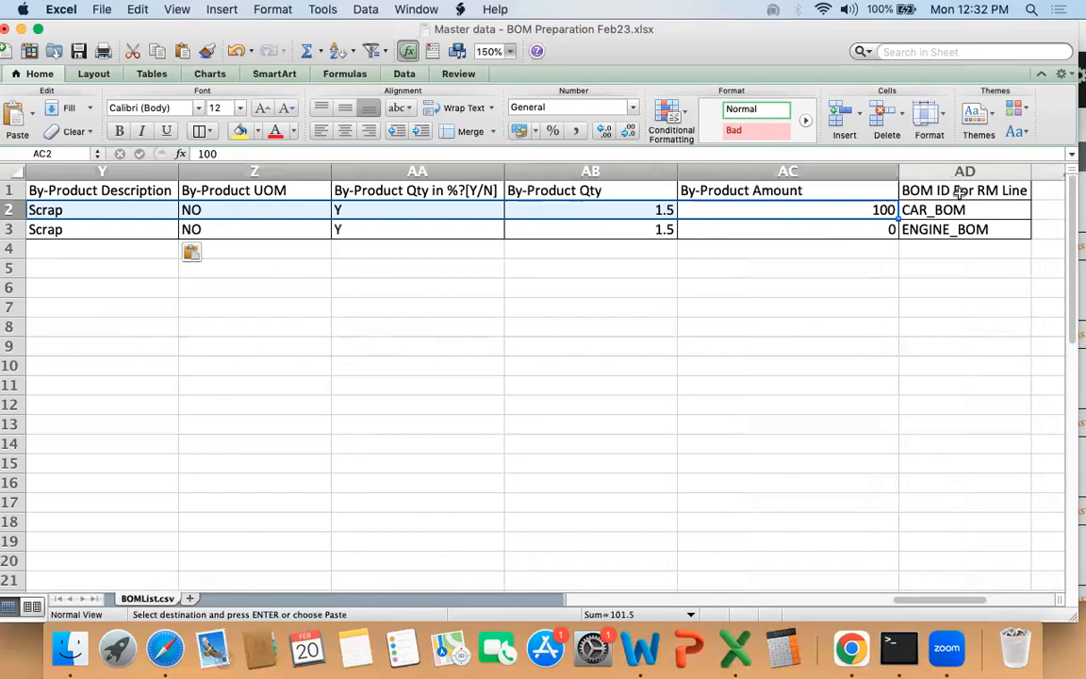
# Step: Autofit the widths of the By-Product UOM and By-Product Qty columns
pyautogui.doubleClick(330, 171)
pyautogui.click(330, 171)
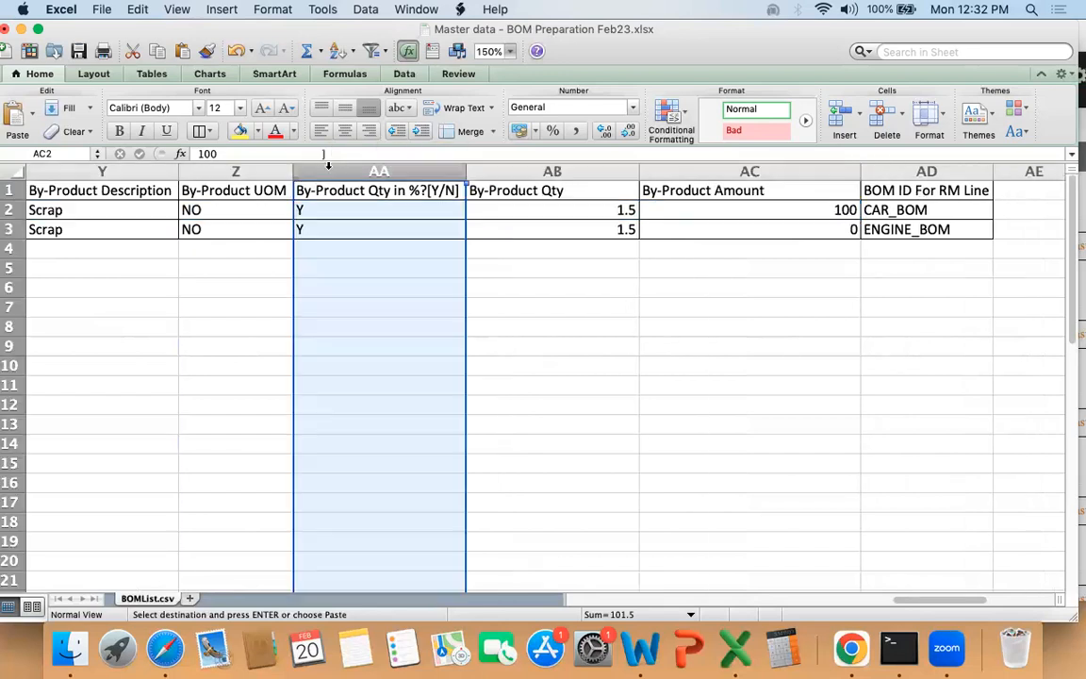
pyautogui.click(509, 209)
pyautogui.doubleClick(639, 171)
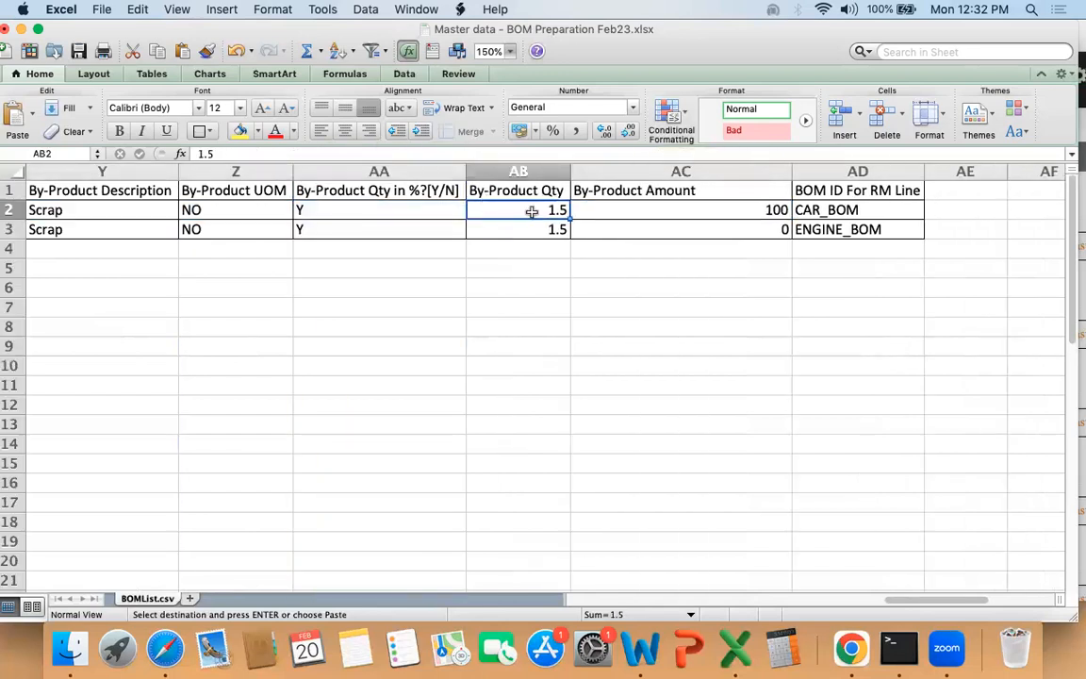
# Step: Examine the first BOM row's By-Product Qty and By-Product Amount alongside its other by-product fields
pyautogui.press('Left')
pyautogui.press('Right')
pyautogui.press('Right')
pyautogui.hotkey('shift', 'Left')
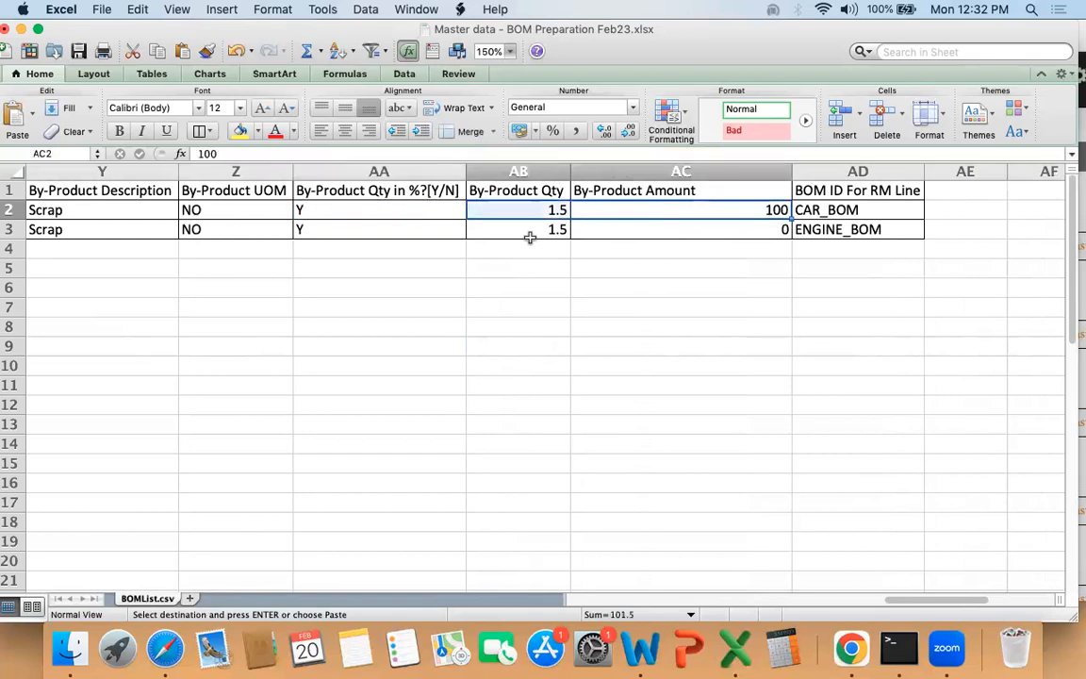
pyautogui.press('Left')
pyautogui.press('Right')
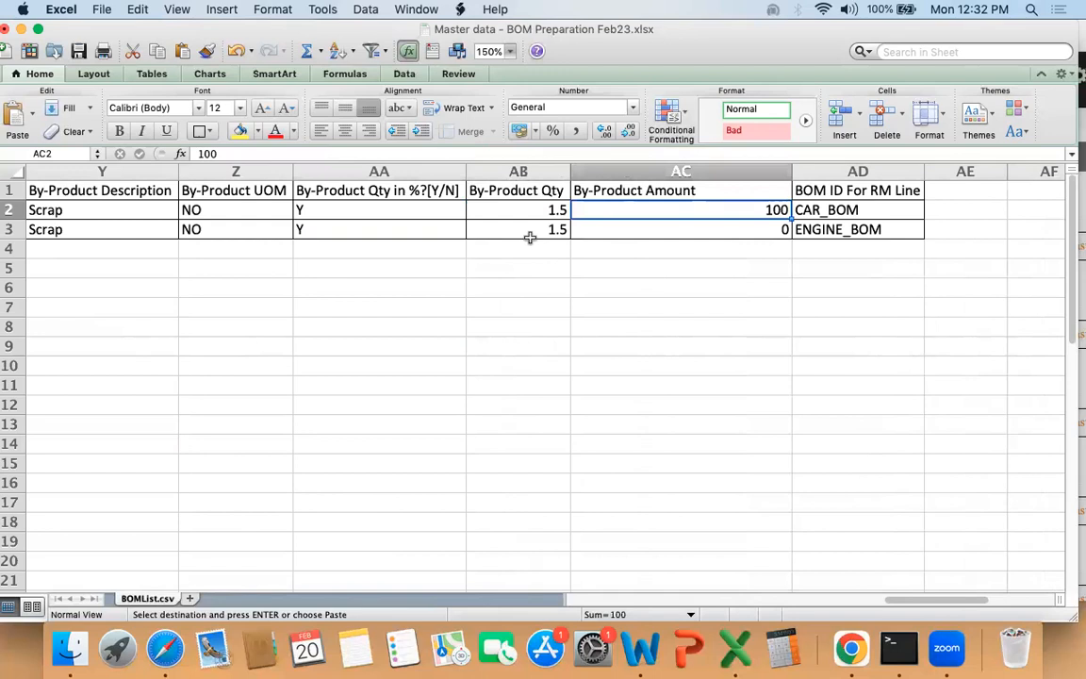
pyautogui.press('Left')
pyautogui.press('Right')
pyautogui.hotkey('shift', 'Left')
pyautogui.hotkey('shift', 'Left')
pyautogui.hotkey('shift', 'Left')
pyautogui.hotkey('shift', 'Left')
pyautogui.hotkey('shift', 'Left')
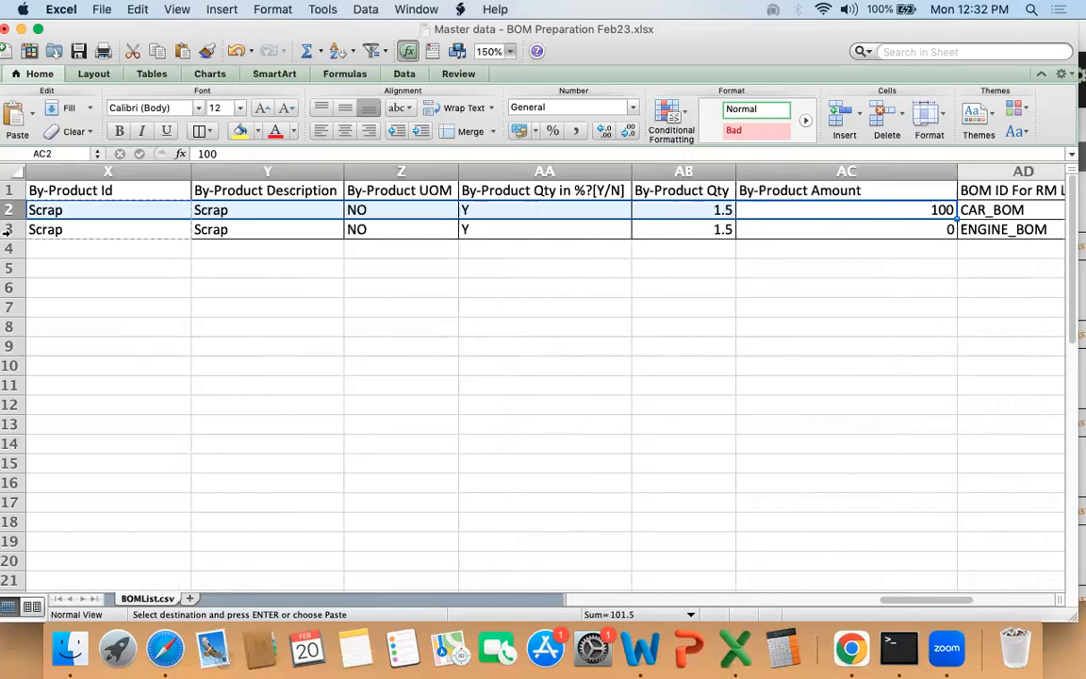
# Step: Narrow the By-Product Id column to its header text and autofit the By-Product Amount column
pyautogui.click(151, 226)
pyautogui.moveTo(187, 174); pyautogui.dragTo(119, 174)
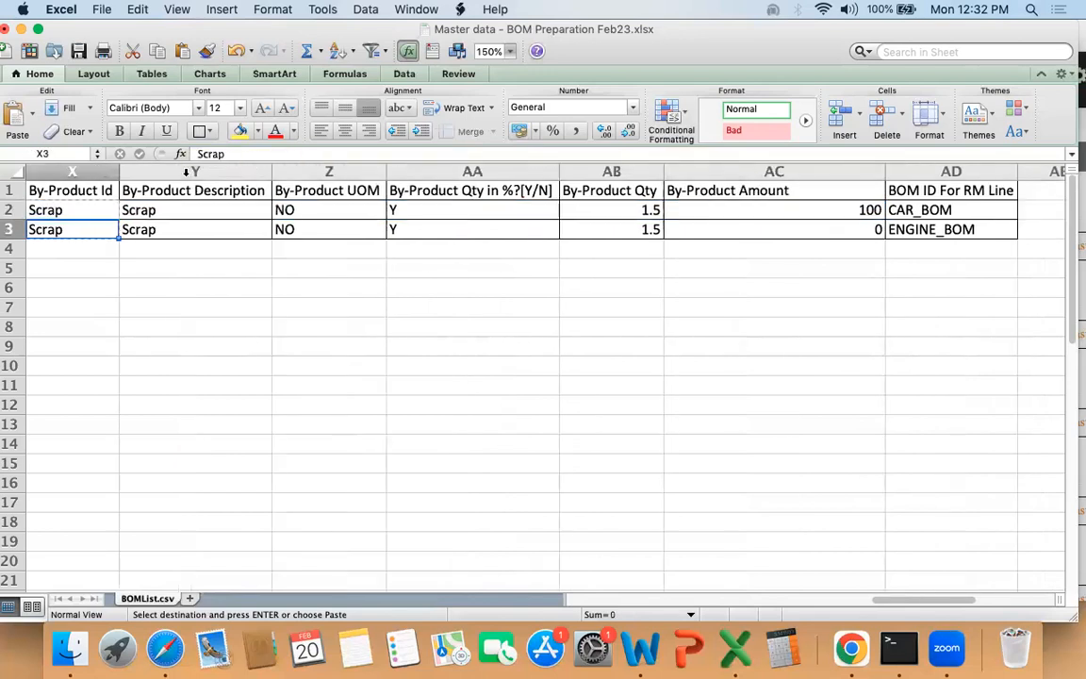
pyautogui.click(229, 212)
pyautogui.press('Right')
pyautogui.press('Right')
pyautogui.press('Right')
pyautogui.press('Right')
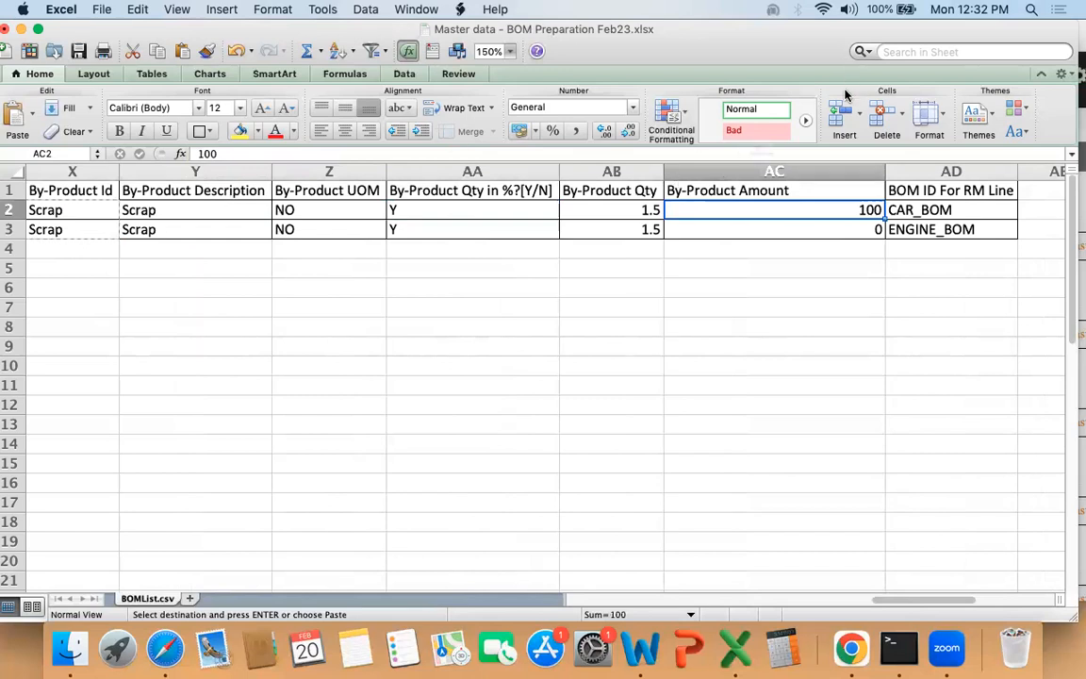
pyautogui.doubleClick(884, 171)
# Step: Examine the BOM ID For RM Line column and its entries for both BOM rows
pyautogui.press('Right')
pyautogui.press('Up')
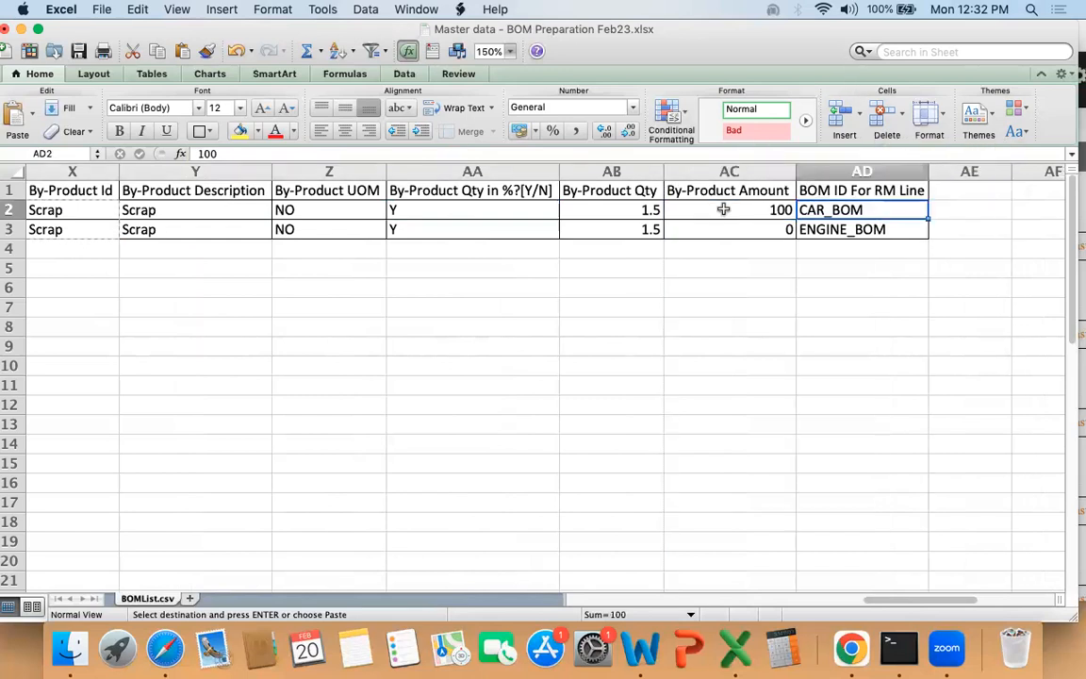
pyautogui.hotkey('shift', 'Down')
pyautogui.hotkey('shift', 'Down')
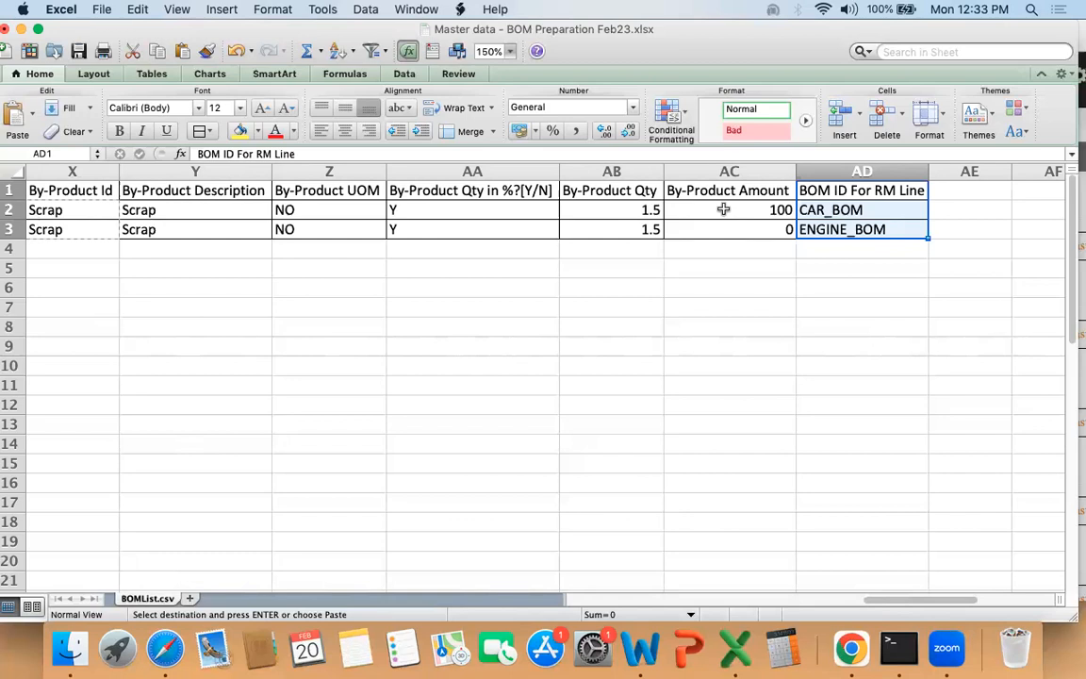
pyautogui.press('Down')
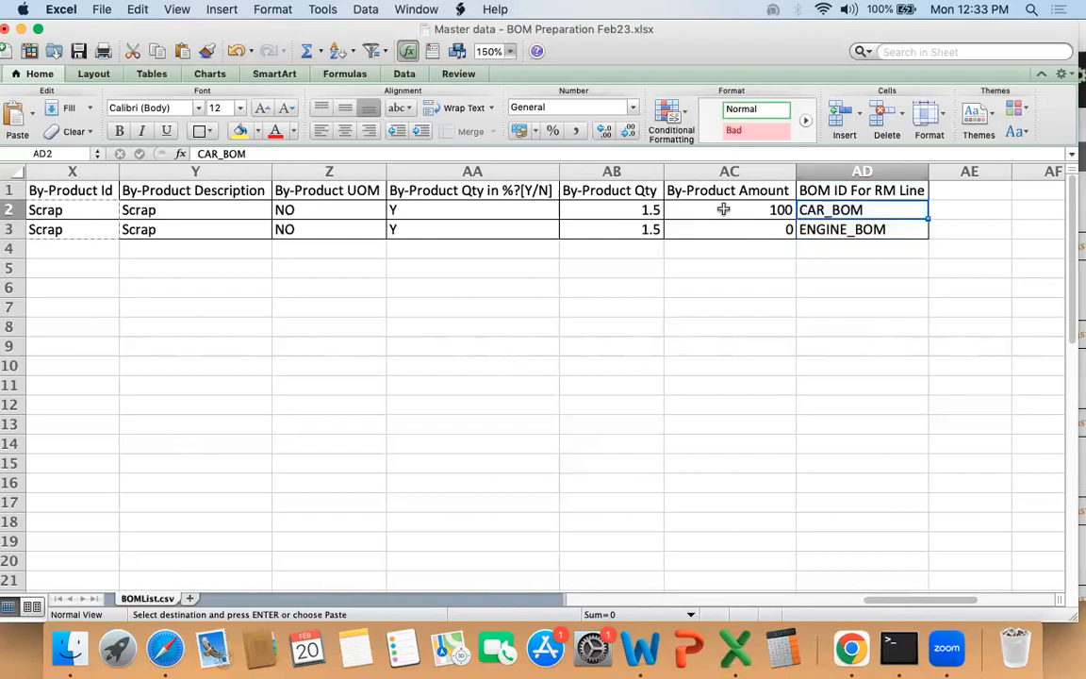
pyautogui.hotkey('shift', 'Down')
pyautogui.hotkey('shift', 'Down')
pyautogui.press('Up')
pyautogui.press('Down')
pyautogui.press('Down')
pyautogui.hotkey('shift', 'Up')
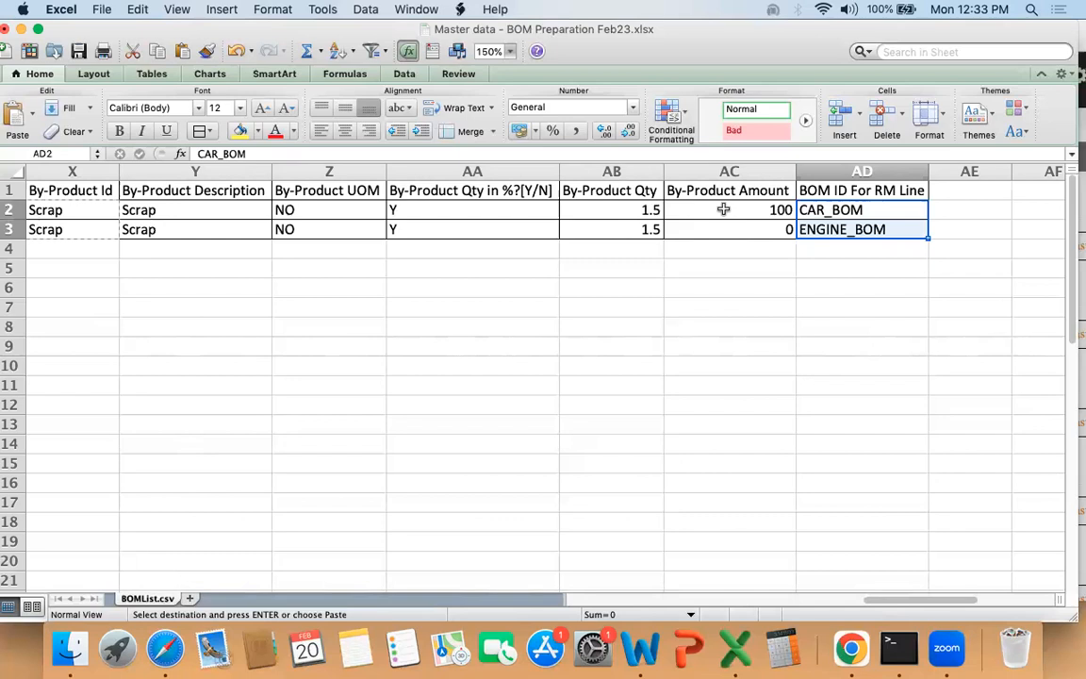
# Step: Review the pre-requisites and important definitions listed below the BOM rows at the start of the sheet
pyautogui.press('Home')
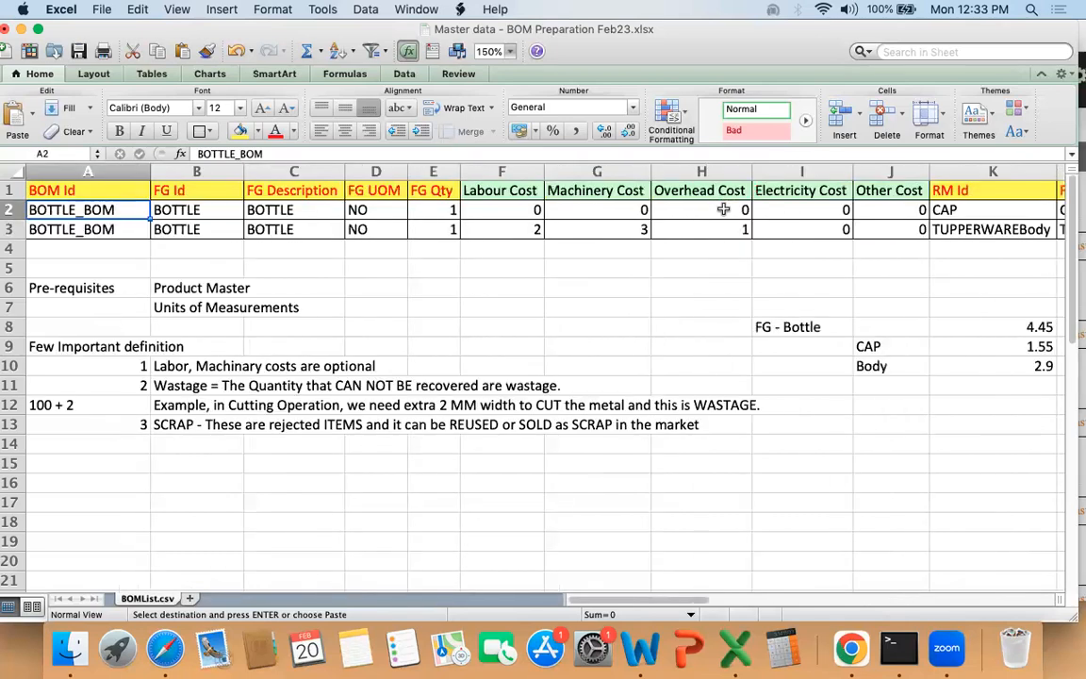
pyautogui.press('Down')
pyautogui.press('Down')
pyautogui.press('Down')
pyautogui.press('Down')
pyautogui.press('Down')
pyautogui.press('Down')
pyautogui.press('Down')
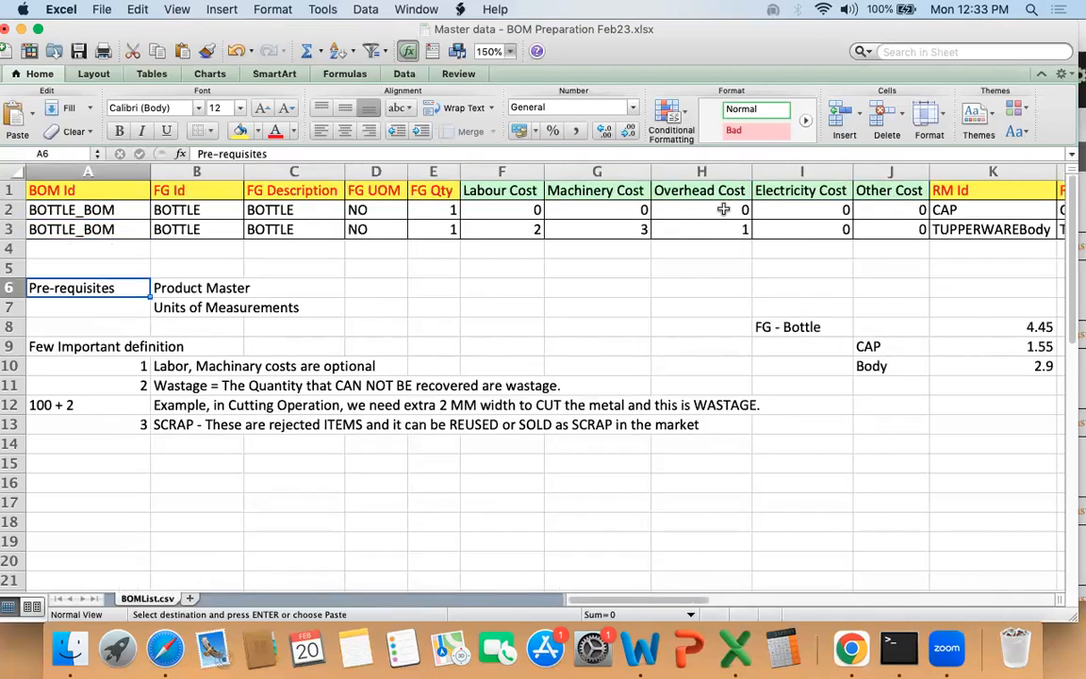
pyautogui.press('Down')
pyautogui.press('Down')
pyautogui.press('Down')
pyautogui.press('Down')
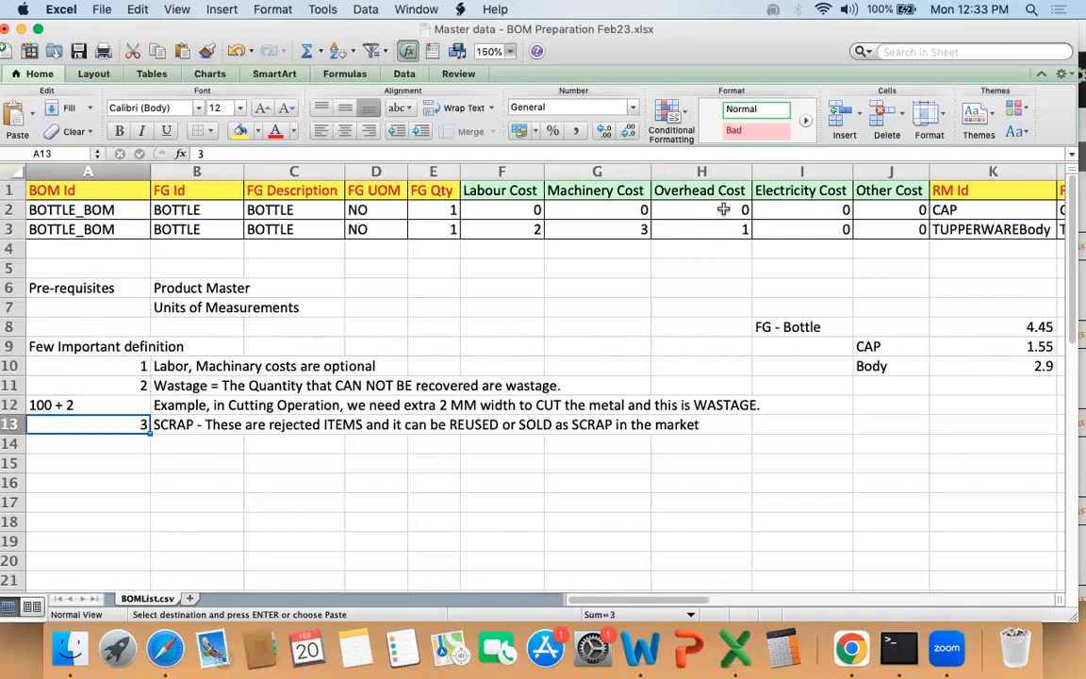
pyautogui.press('Right')
pyautogui.press('Down')
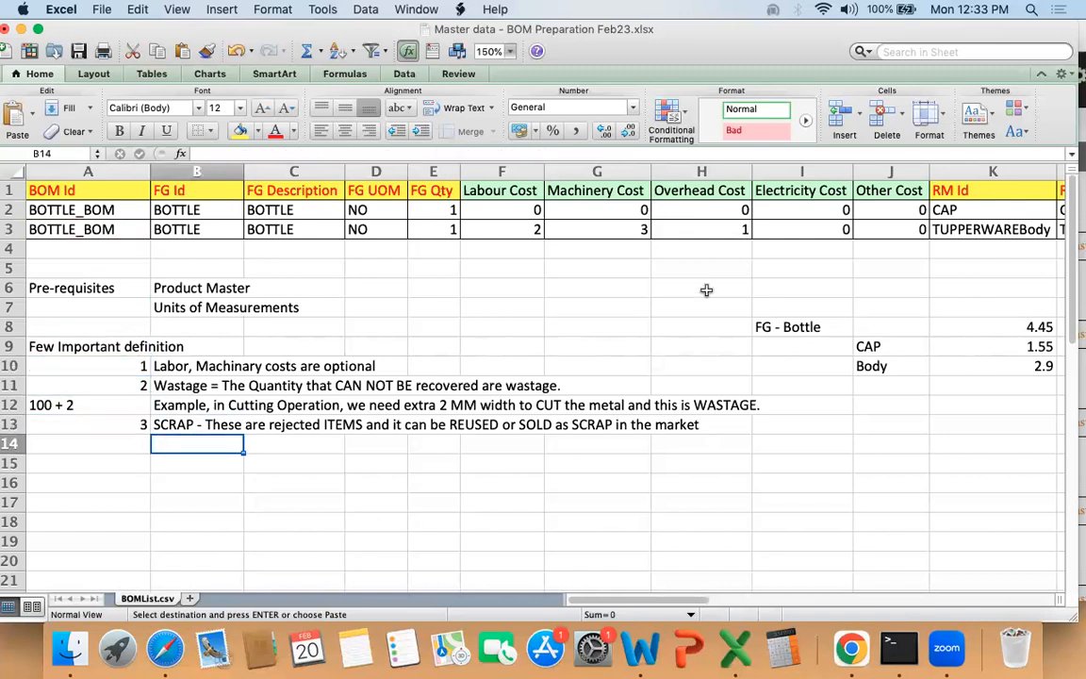
# Step: Insert four blank rows between the BOM data and the Pre-requisites notes, starting at row 5
pyautogui.moveTo(12, 268); pyautogui.dragTo(15, 326)
pyautogui.rightClick(27, 330)
pyautogui.click(42, 416)
pyautogui.click(318, 407)
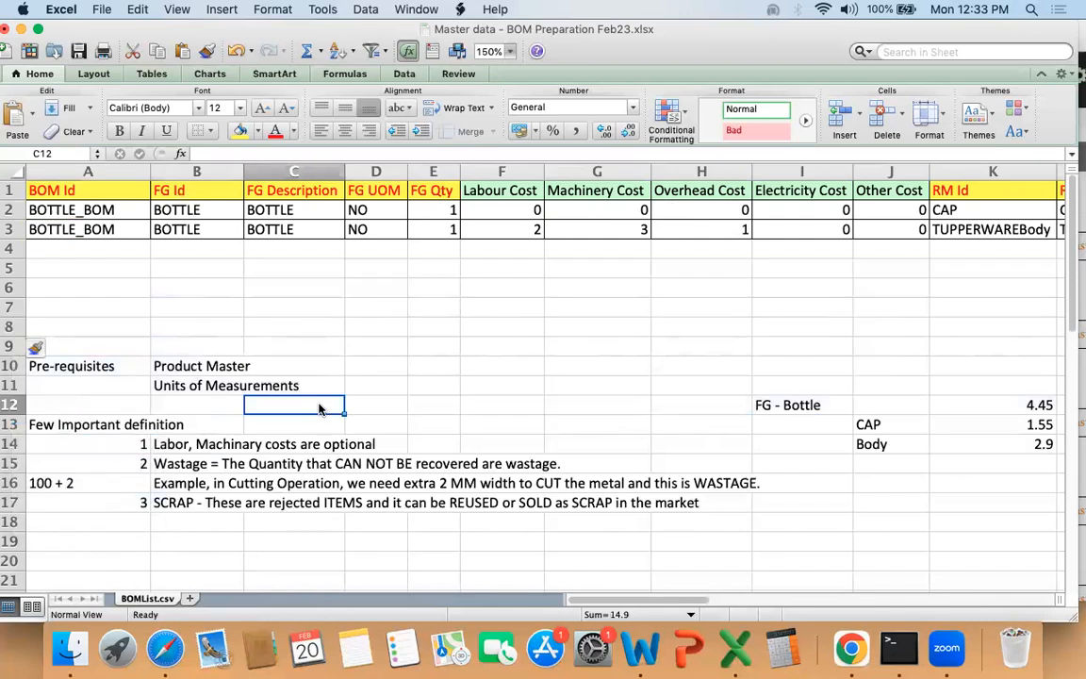
# Step: Copy the three-row CYCLE example in A35:N37, from the BOM Id through the raw material quantities
pyautogui.scroll(-8, 319, 408)
pyautogui.click(63, 359)
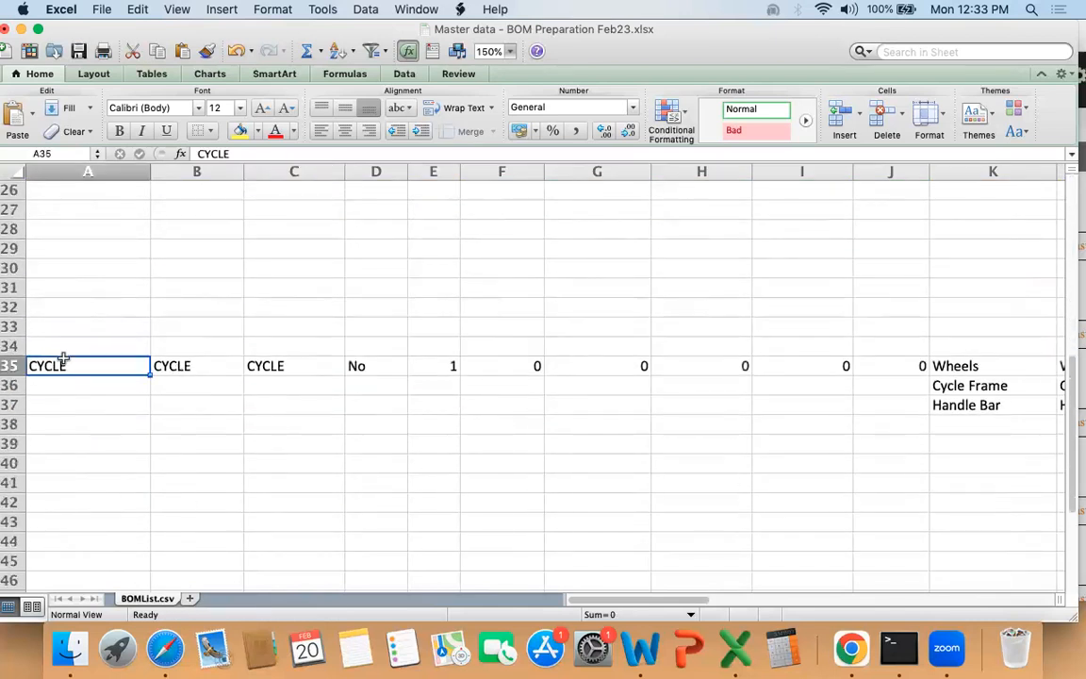
pyautogui.hotkey('shift', 'Down')
pyautogui.hotkey('shift', 'Down')
pyautogui.press('super+shift+Right')
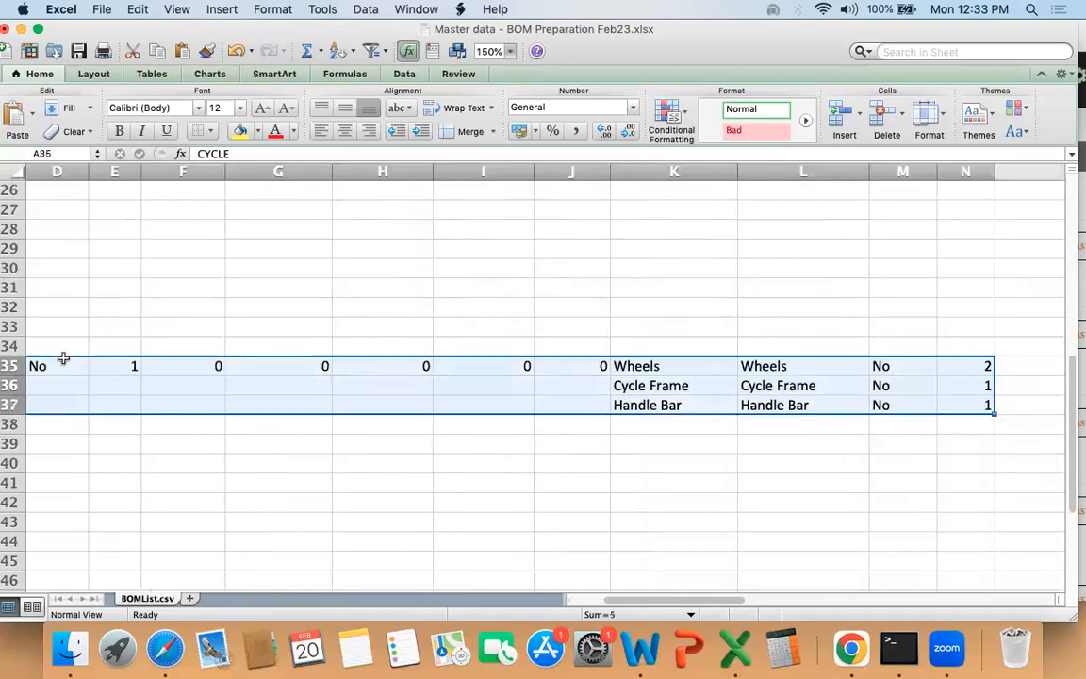
pyautogui.press('super+c')
# Step: Paste the copied CYCLE example at A4, directly below the BOTTLE_BOM rows
pyautogui.press('Up')
pyautogui.press('Up')
pyautogui.press('Up')
pyautogui.press('Up')
pyautogui.press('Up')
pyautogui.press('Up')
pyautogui.press('Up')
pyautogui.press('Up')
pyautogui.press('Up')
pyautogui.press('Up')
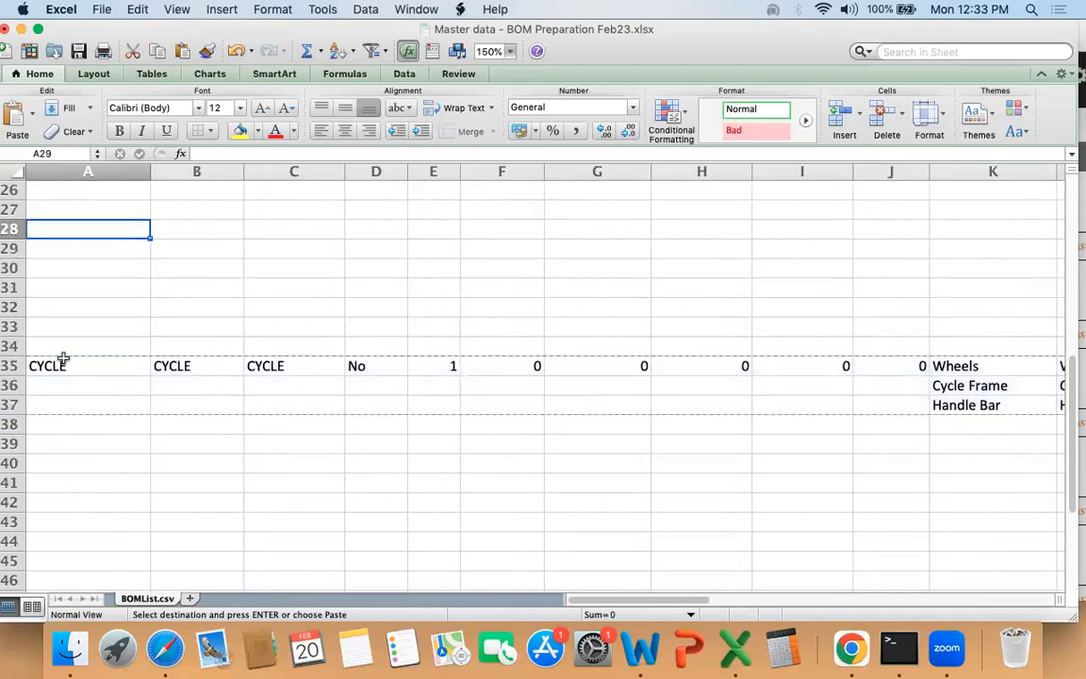
pyautogui.press('Up')
pyautogui.press('Up')
pyautogui.press('Up')
pyautogui.press('Up')
pyautogui.press('Up')
pyautogui.press('Up')
pyautogui.press('Up')
pyautogui.press('Up')
pyautogui.press('Up')
pyautogui.press('Up')
pyautogui.press('Up')
pyautogui.press('Up')
pyautogui.press('Up')
pyautogui.press('Up')
pyautogui.press('Up')
pyautogui.press('Up')
pyautogui.press('Up')
pyautogui.press('Up')
pyautogui.press('Up')
pyautogui.press('Up')
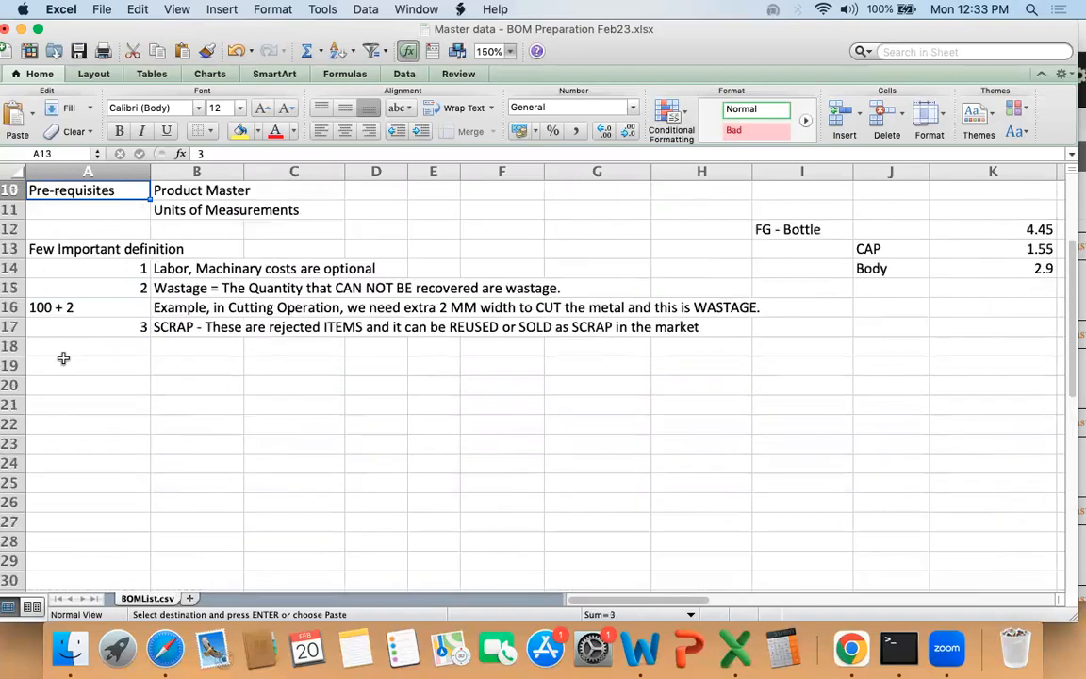
pyautogui.press('Down')
pyautogui.press('Down')
pyautogui.press('Down')
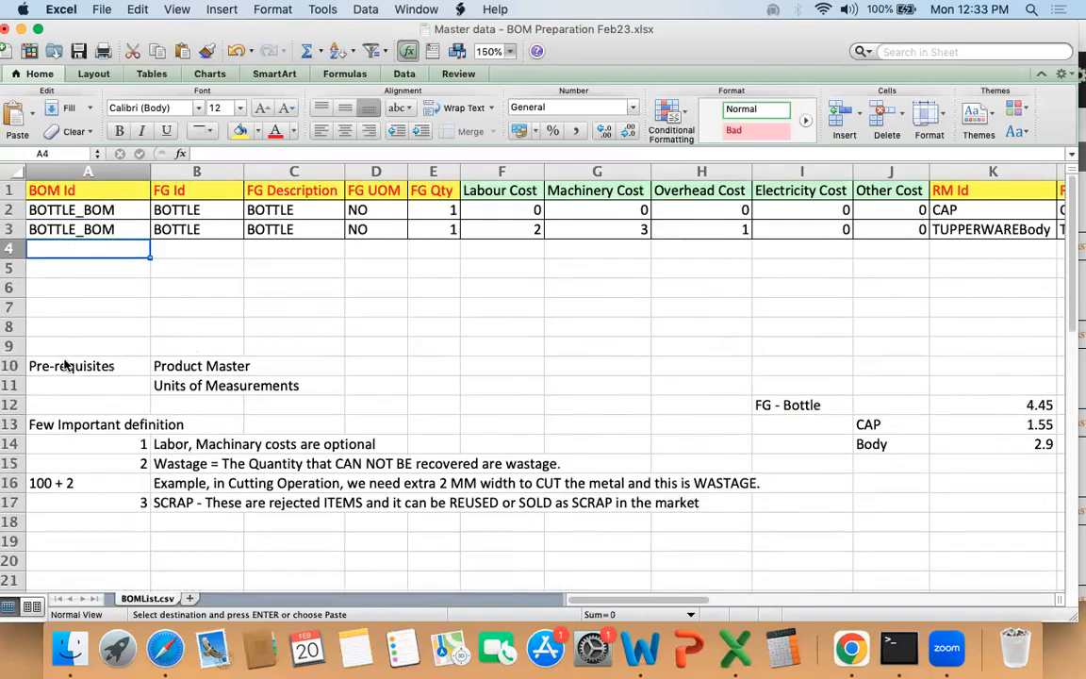
pyautogui.press('Return')
# Step: Review the finished-good fields of the CYCLE row, from FG Id to FG Qty
pyautogui.press('Right')
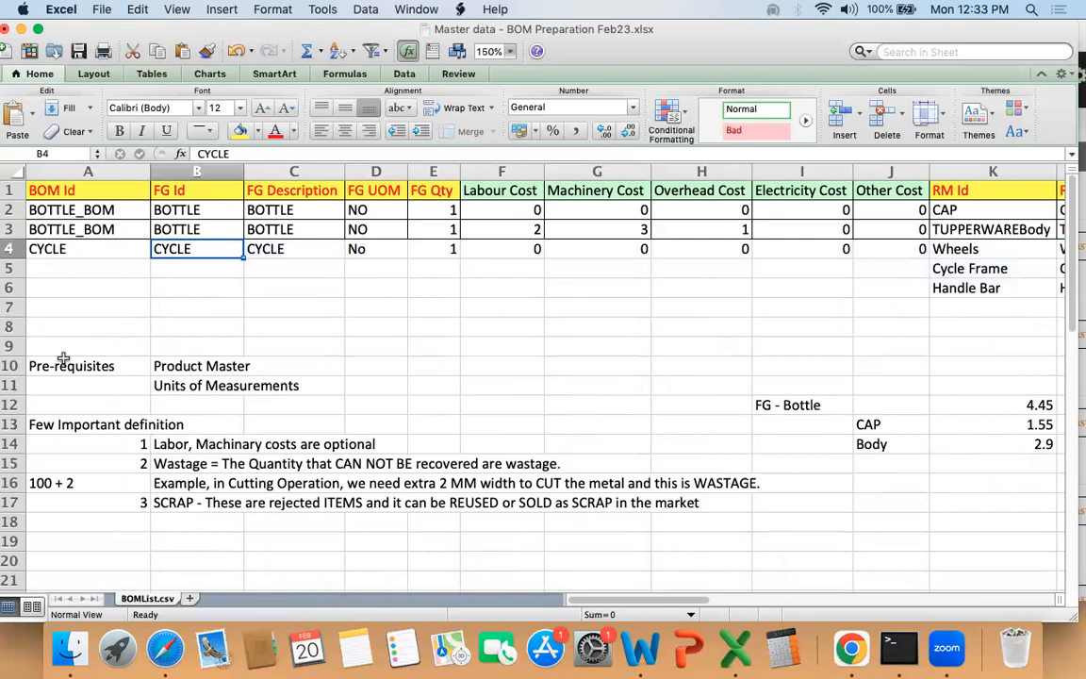
pyautogui.hotkey('shift', 'Right')
pyautogui.hotkey('shift', 'Right')
pyautogui.hotkey('shift', 'Right')
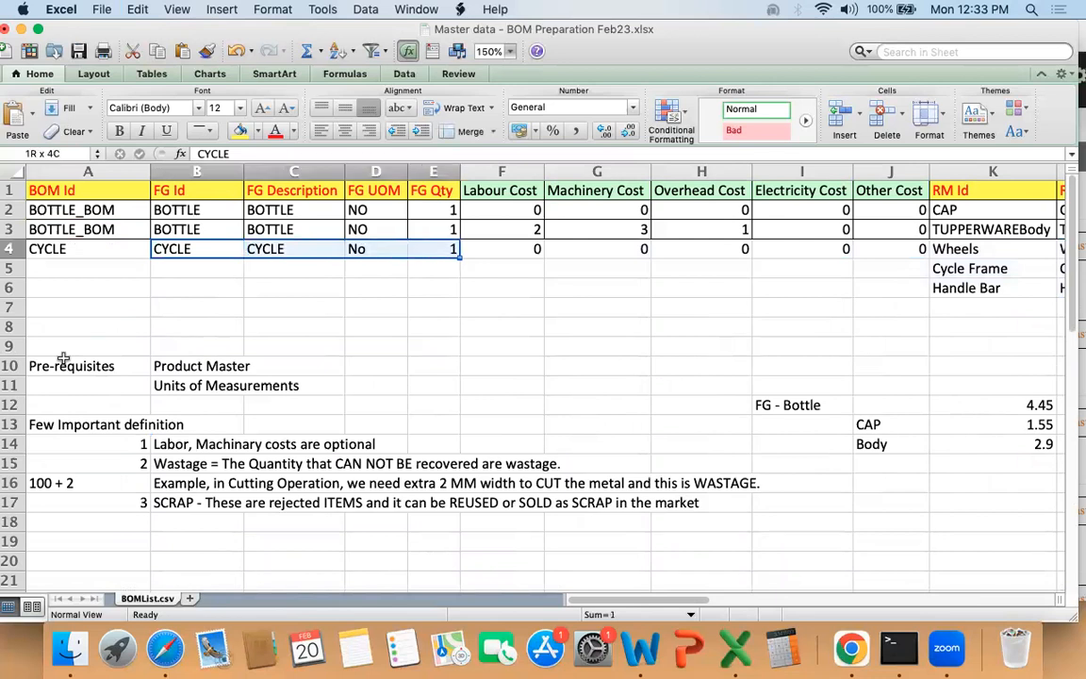
pyautogui.press('Right')
pyautogui.press('Right')
pyautogui.press('Right')
pyautogui.press('Right')
pyautogui.press('Right')
pyautogui.press('Right')
pyautogui.press('Right')
pyautogui.press('Right')
pyautogui.press('Right')
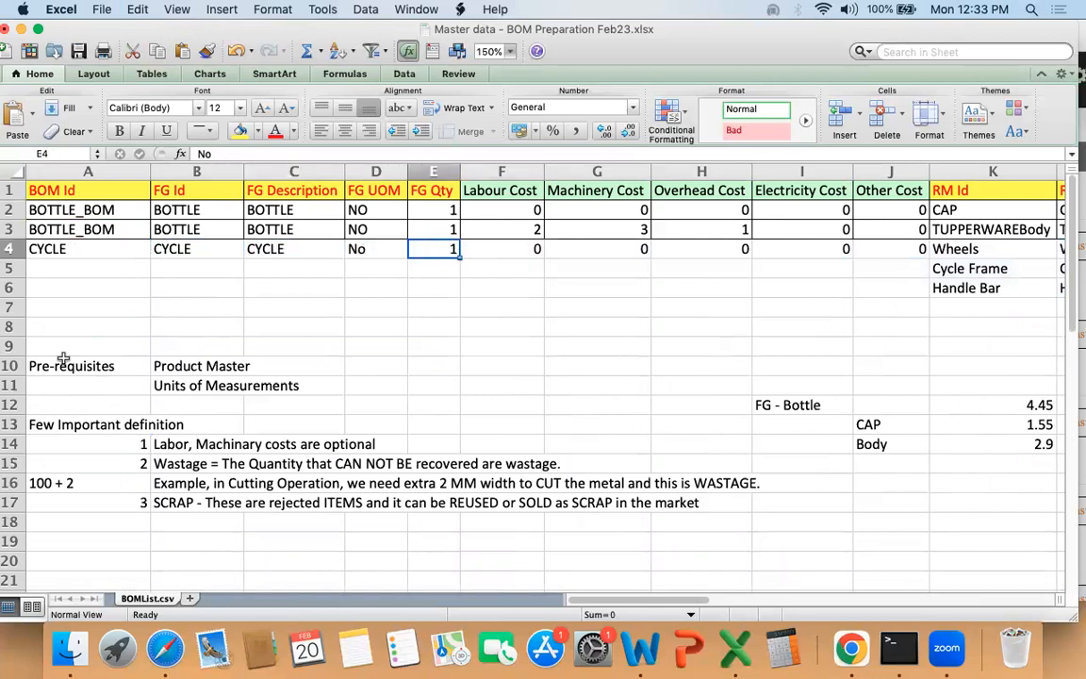
# Step: Examine the CYCLE raw material lines for Wheels, Cycle Frame and Handle Bar across RM Id, description, UOM and quantity
pyautogui.hotkey('shift', 'Down')
pyautogui.hotkey('shift', 'Down')
pyautogui.hotkey('shift', 'Right')
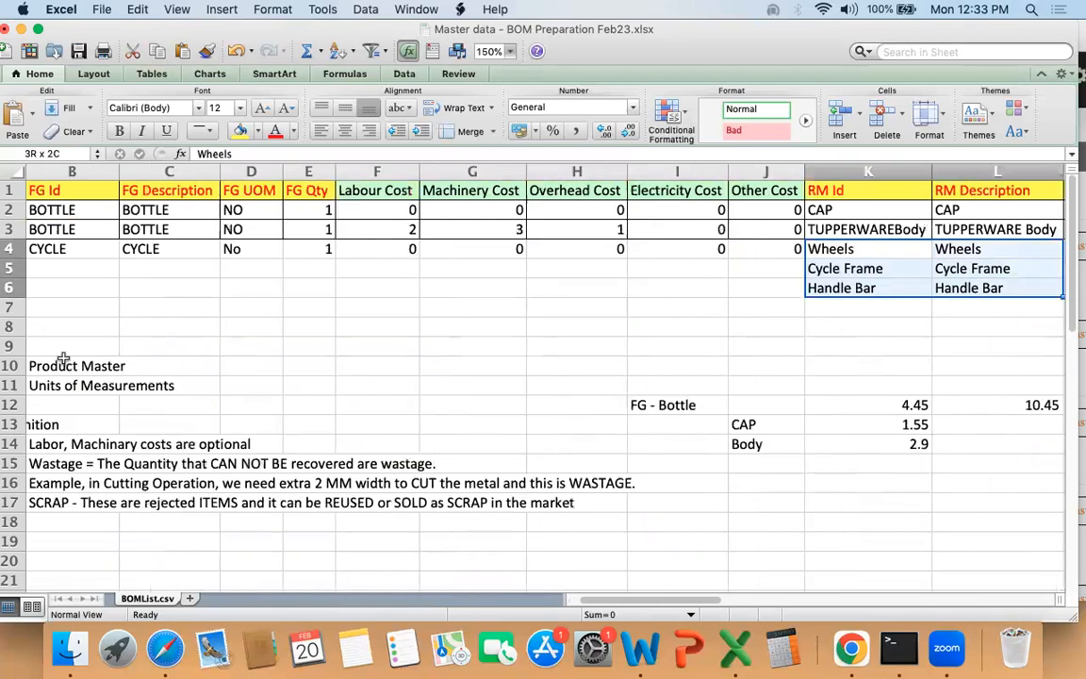
pyautogui.hotkey('shift', 'Right')
pyautogui.hotkey('shift', 'Right')
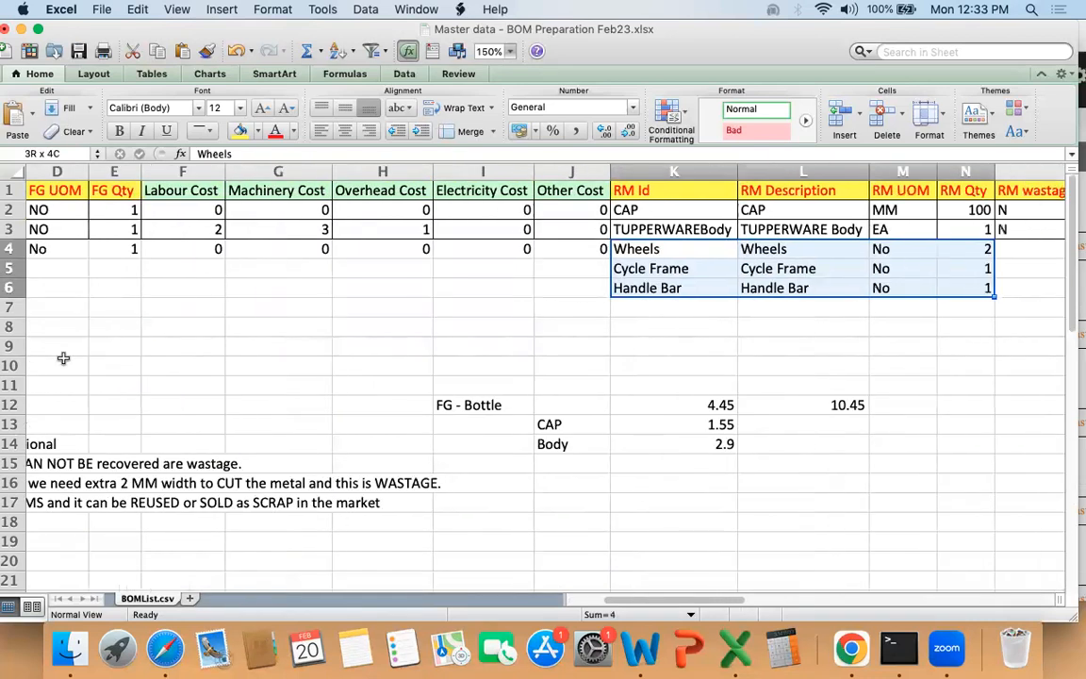
pyautogui.press('Left')
pyautogui.press('Up')
pyautogui.press('Right')
pyautogui.press('Down')
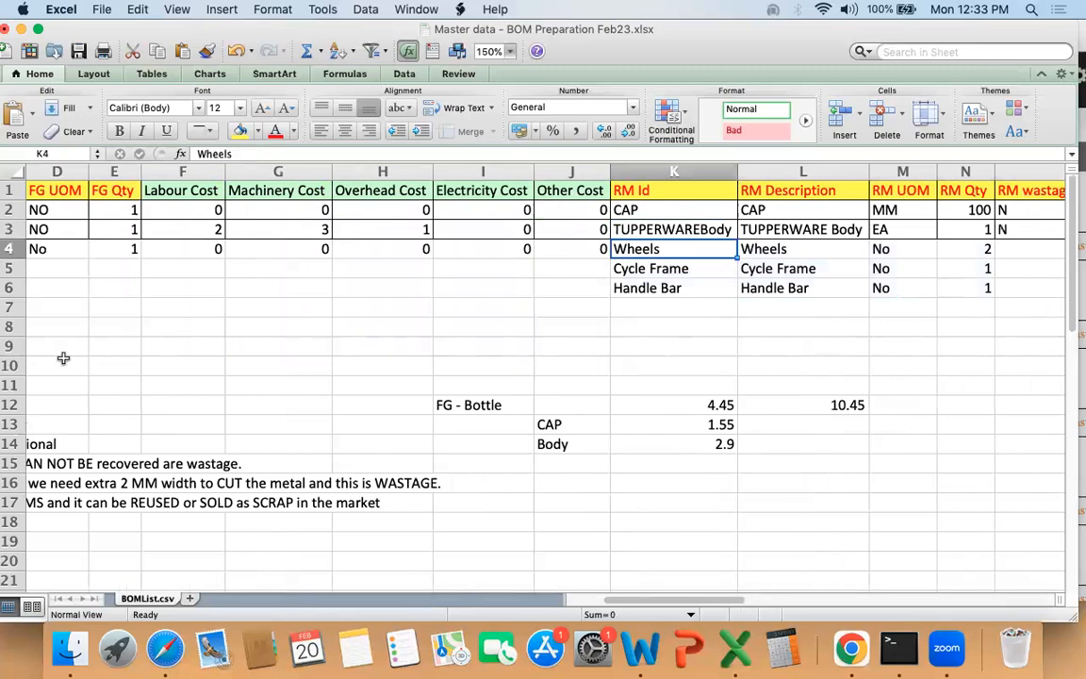
pyautogui.hotkey('shift', 'Right')
pyautogui.hotkey('shift', 'Right')
pyautogui.hotkey('shift', 'Right')
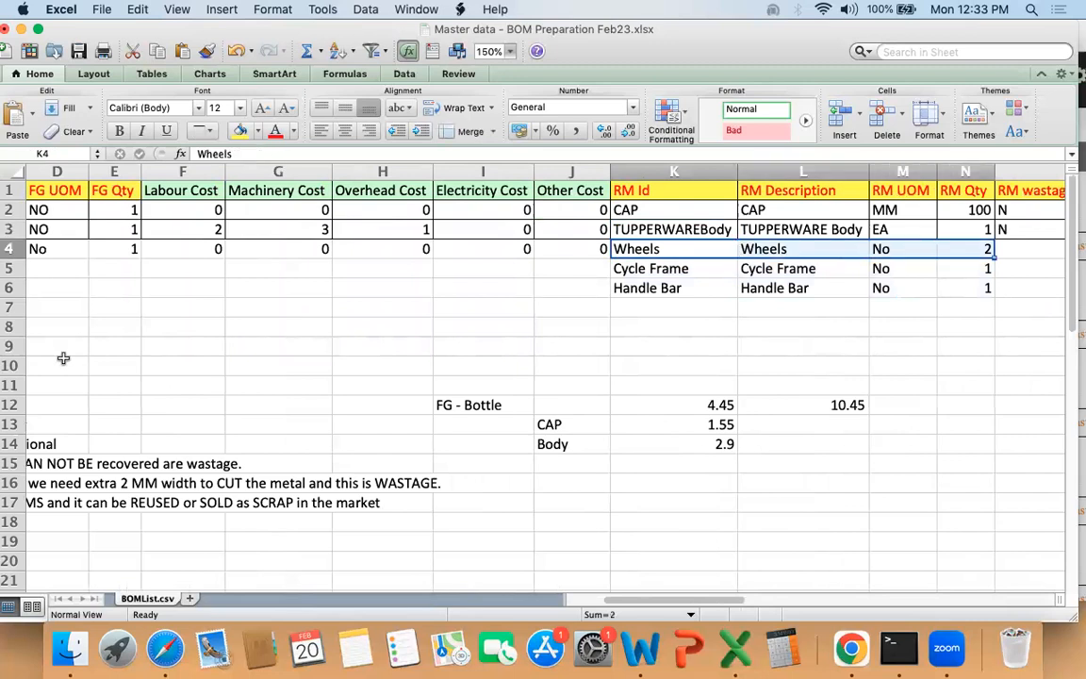
pyautogui.press('Down')
pyautogui.hotkey('shift', 'Right')
pyautogui.hotkey('shift', 'Right')
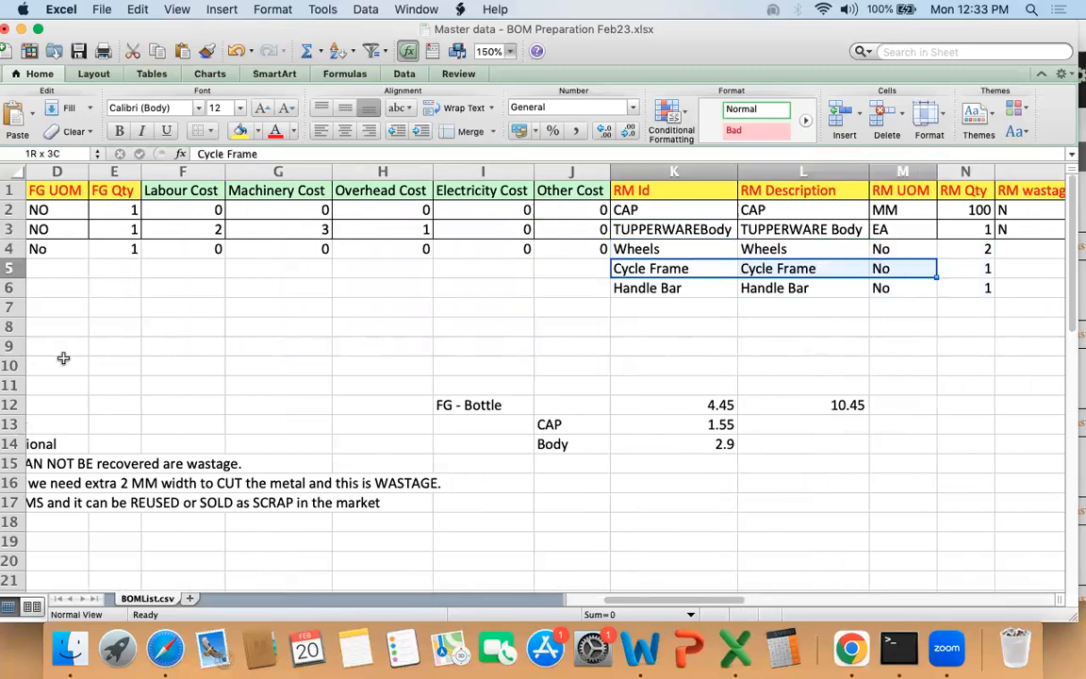
pyautogui.hotkey('shift', 'Down')
pyautogui.press('Down')
# Step: Copy the CYCLE finished-good and cost fields in A4:J4 into rows 5 and 6
pyautogui.press('Left')
pyautogui.press('Left')
pyautogui.press('Left')
pyautogui.press('Left')
pyautogui.press('Left')
pyautogui.press('Left')
pyautogui.press('Left')
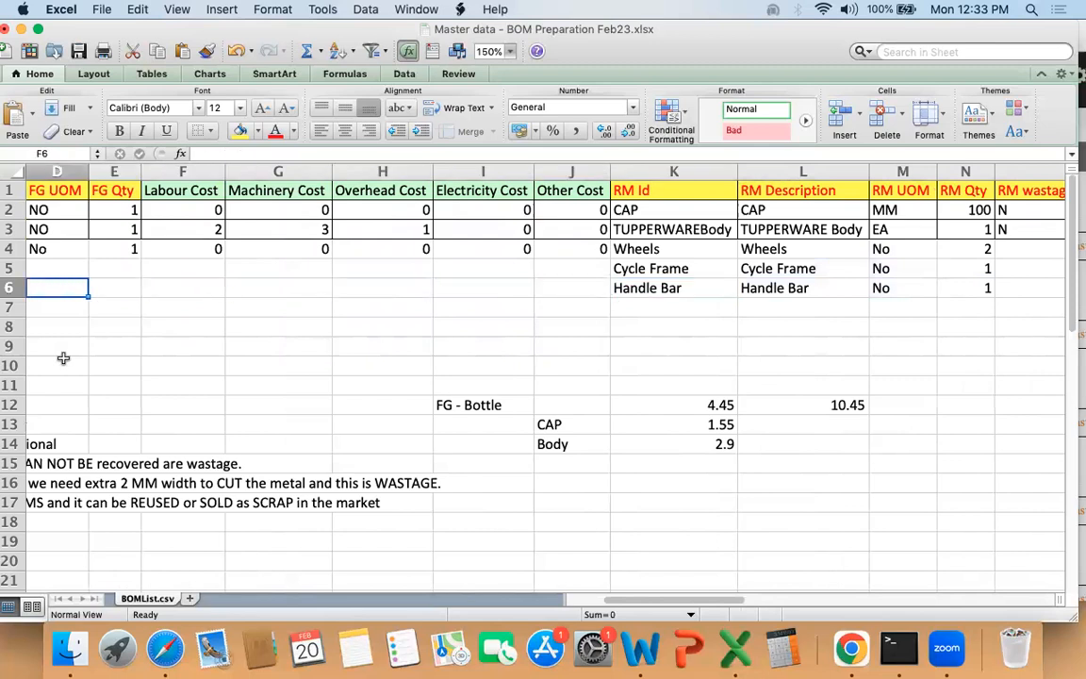
pyautogui.press('Left')
pyautogui.press('Left')
pyautogui.press('Left')
pyautogui.press('Up')
pyautogui.press('Up')
pyautogui.hotkey('shift', 'Right')
pyautogui.hotkey('shift', 'Right')
pyautogui.hotkey('shift', 'Right')
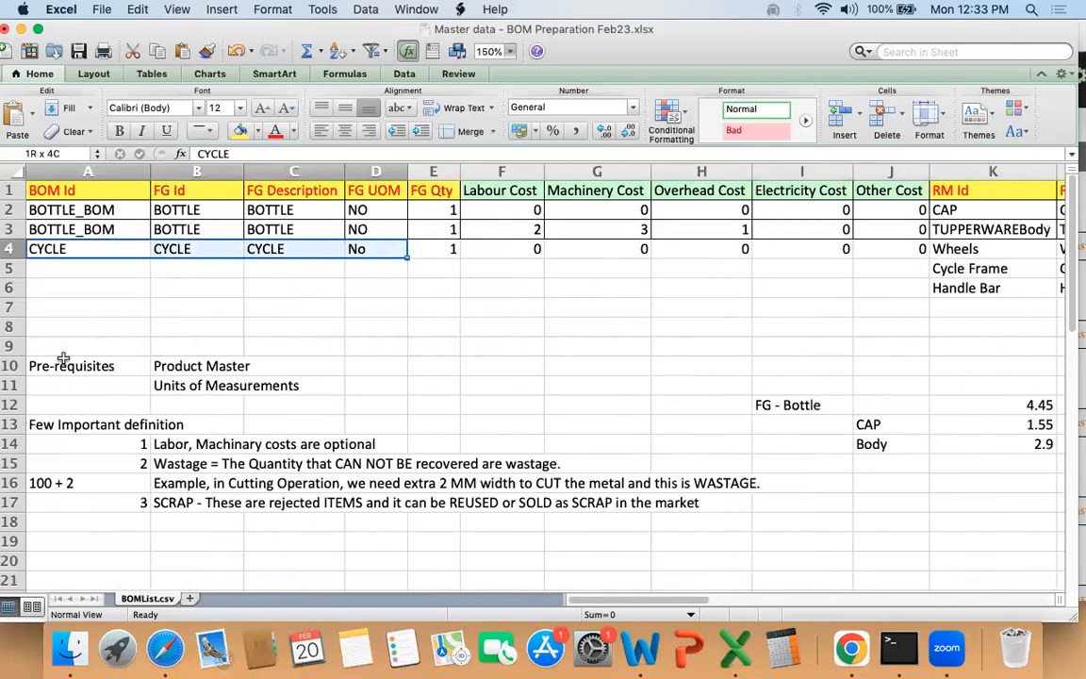
pyautogui.hotkey('shift', 'Right')
pyautogui.hotkey('shift', 'Right')
pyautogui.hotkey('shift', 'Right')
pyautogui.hotkey('shift', 'Right')
pyautogui.hotkey('shift', 'Right')
pyautogui.hotkey('shift', 'Right')
pyautogui.press('super+c')
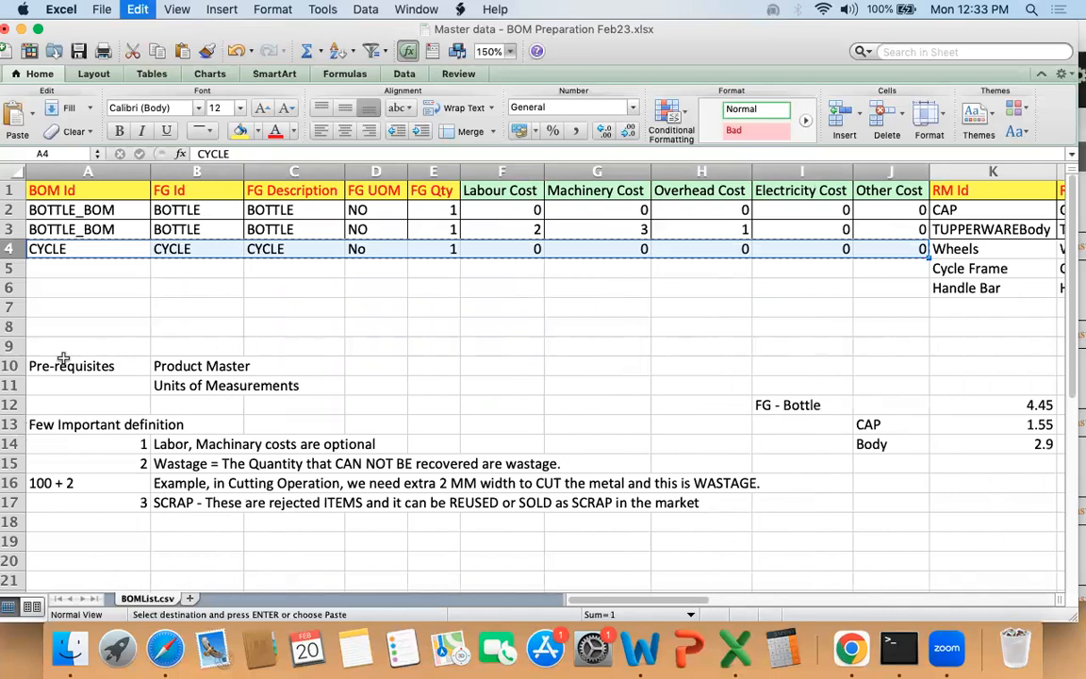
pyautogui.press('Down')
pyautogui.hotkey('shift', 'Down')
pyautogui.press('super+v')
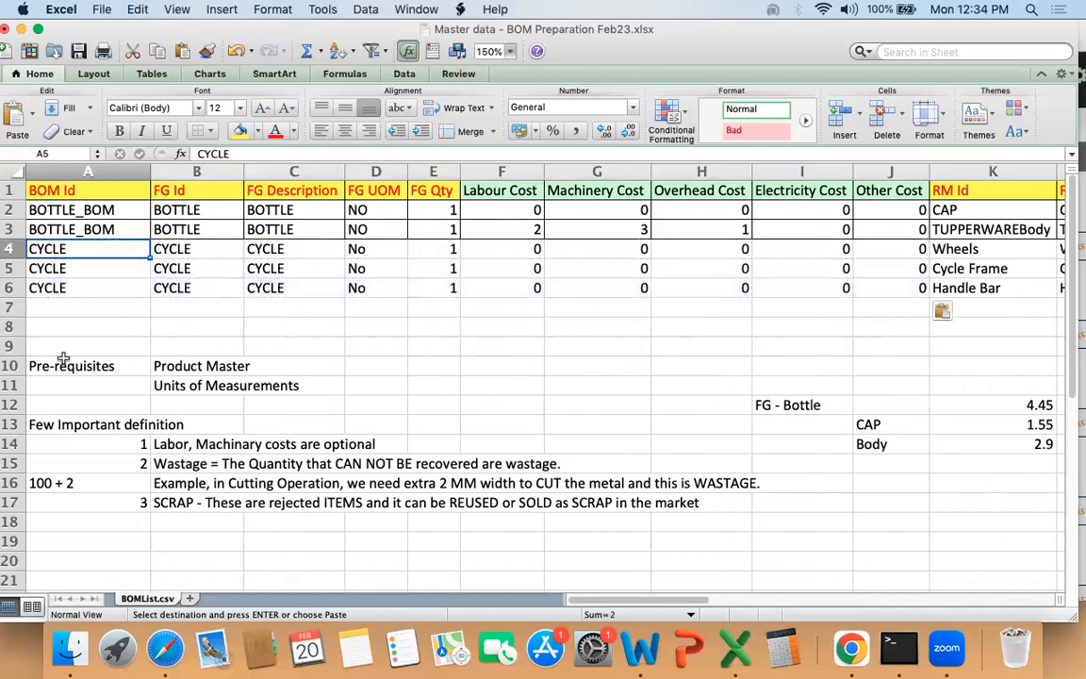
# Step: Review the repeated CYCLE header fields in rows 4 to 6, including the FG Qty values
pyautogui.press('Up')
pyautogui.hotkey('shift', 'Down')
pyautogui.hotkey('shift', 'Down')
pyautogui.hotkey('shift', 'Right')
pyautogui.hotkey('shift', 'Right')
pyautogui.hotkey('shift', 'Right')
pyautogui.hotkey('shift', 'Right')
pyautogui.hotkey('shift', 'Right')
pyautogui.hotkey('shift', 'Right')
pyautogui.hotkey('shift', 'Right')
pyautogui.hotkey('shift', 'Right')
pyautogui.hotkey('shift', 'Right')
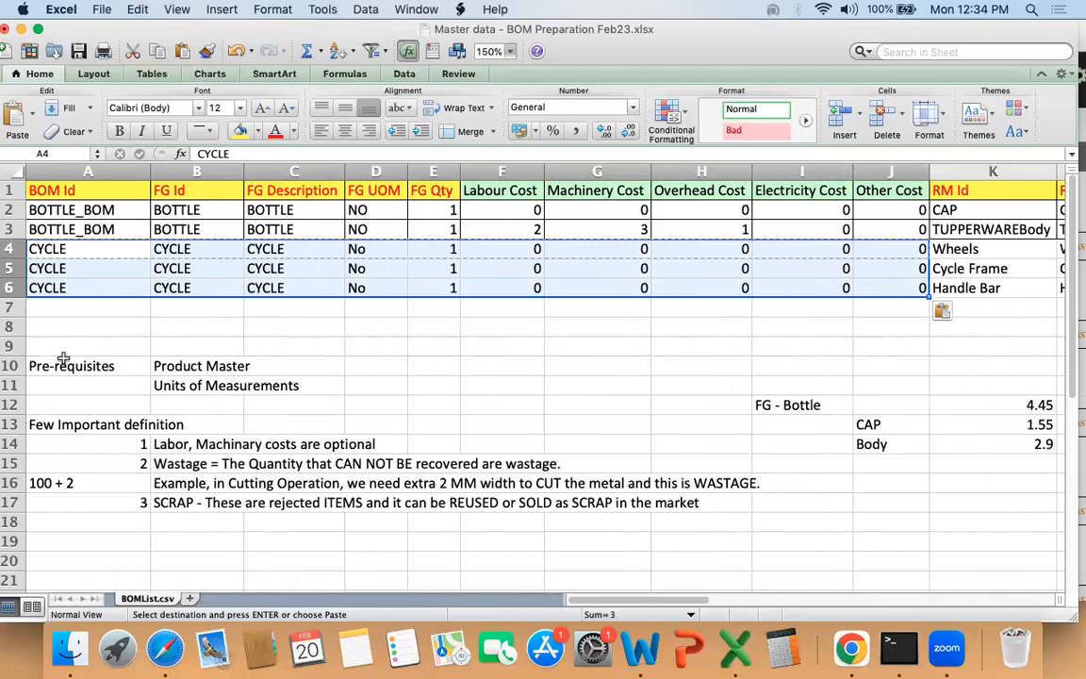
pyautogui.press('Right')
pyautogui.press('Right')
pyautogui.press('Right')
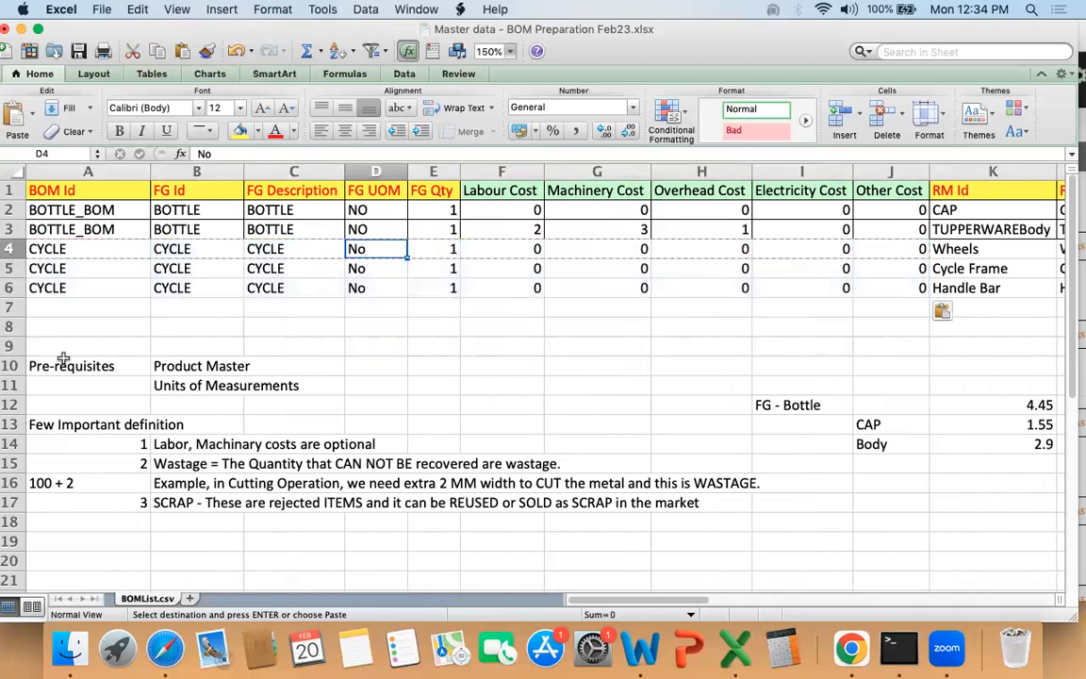
pyautogui.press('Right')
pyautogui.hotkey('shift', 'Down')
pyautogui.hotkey('shift', 'Down')
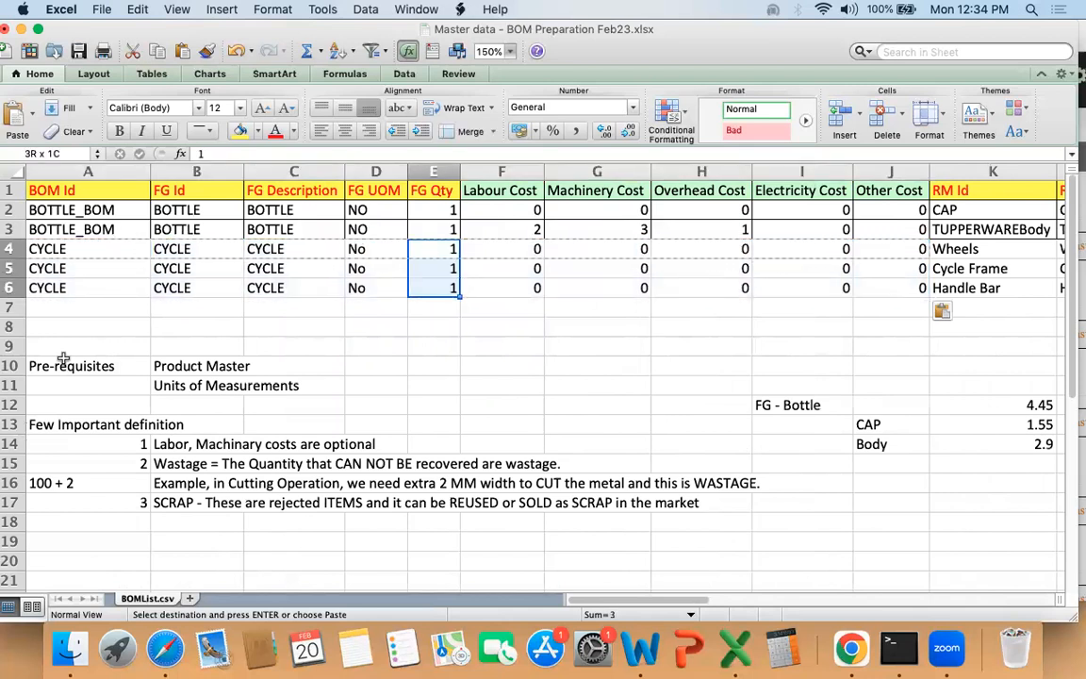
# Step: Examine the Labour, Machinery, Overhead, Electricity and Other Cost entries for the three CYCLE rows
pyautogui.press('Right')
pyautogui.press('Right')
pyautogui.press('Right')
pyautogui.press('Right')
pyautogui.press('Right')
pyautogui.press('Left')
pyautogui.press('Left')
pyautogui.press('Left')
pyautogui.press('Left')
pyautogui.hotkey('shift', 'Right')
pyautogui.hotkey('shift', 'Right')
pyautogui.hotkey('shift', 'Right')
pyautogui.hotkey('shift', 'Right')
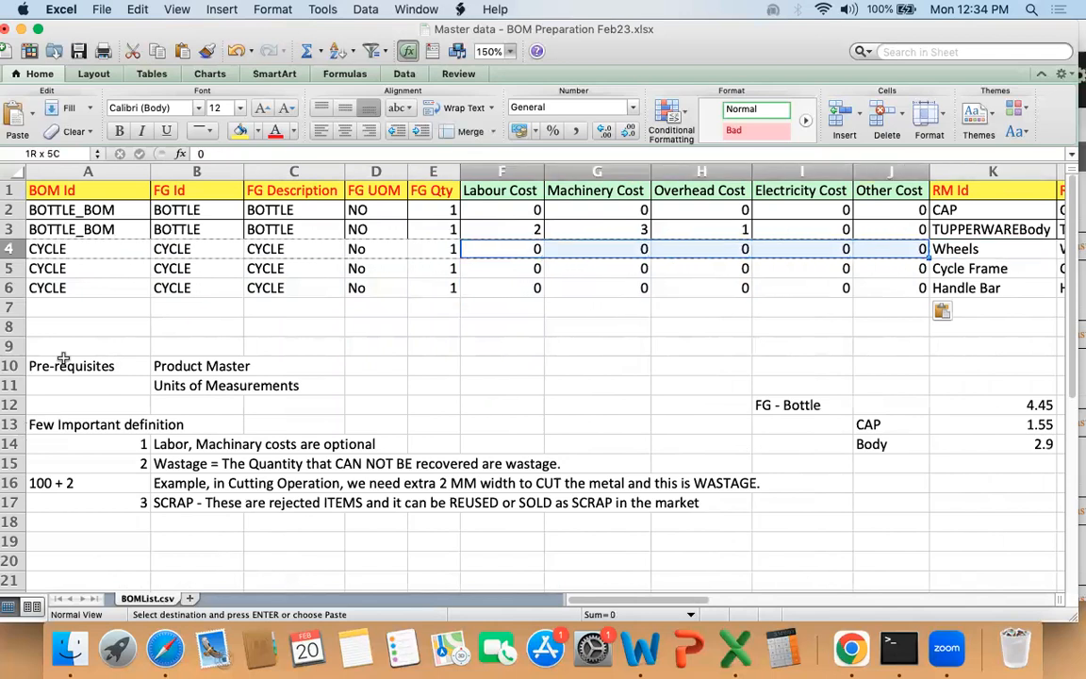
pyautogui.hotkey('shift', 'Down')
pyautogui.hotkey('shift', 'Down')
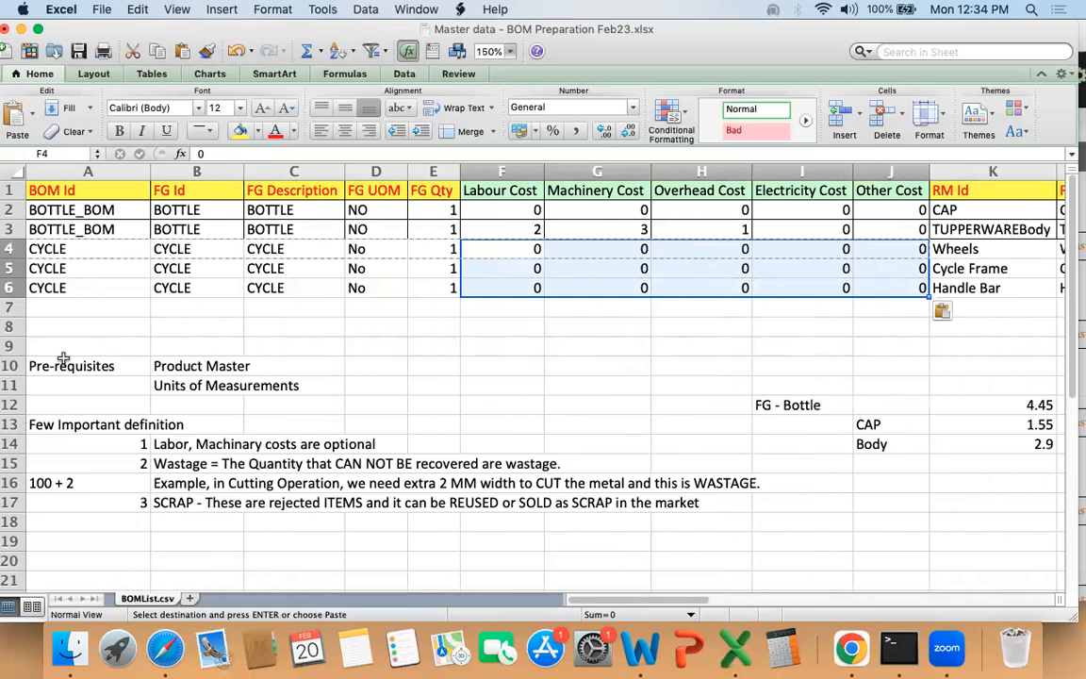
# Step: Check the RM Id, RM Description, RM UOM and RM Qty entries in K4:N6 against their column headers
pyautogui.press('Right')
pyautogui.press('Right')
pyautogui.press('Right')
pyautogui.press('Right')
pyautogui.press('Right')
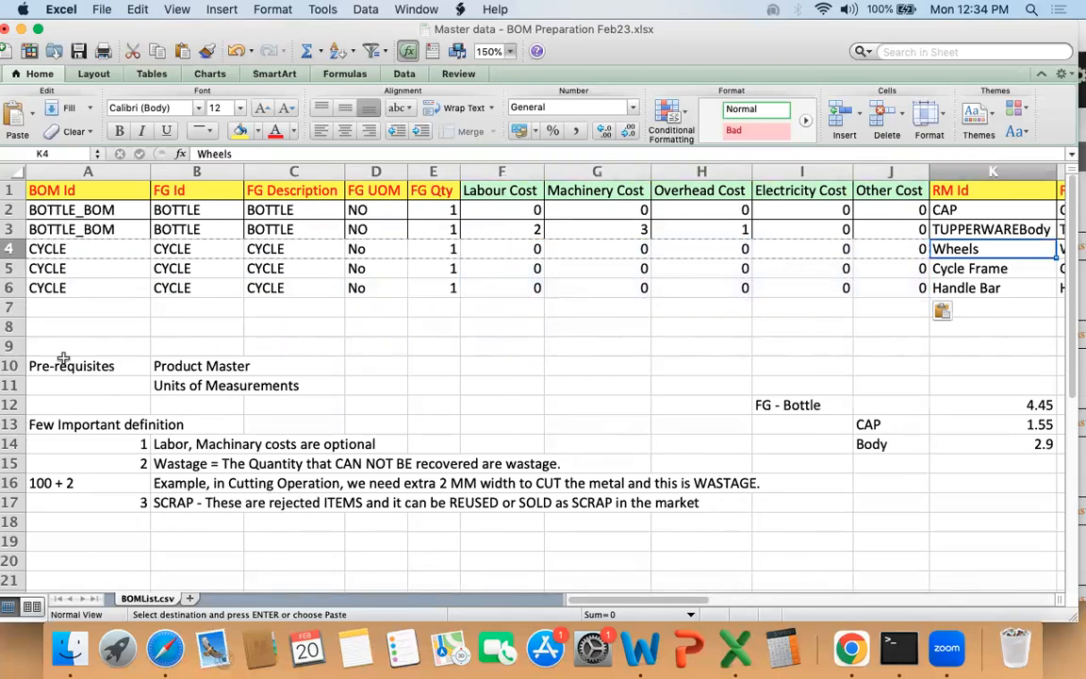
pyautogui.press('Right')
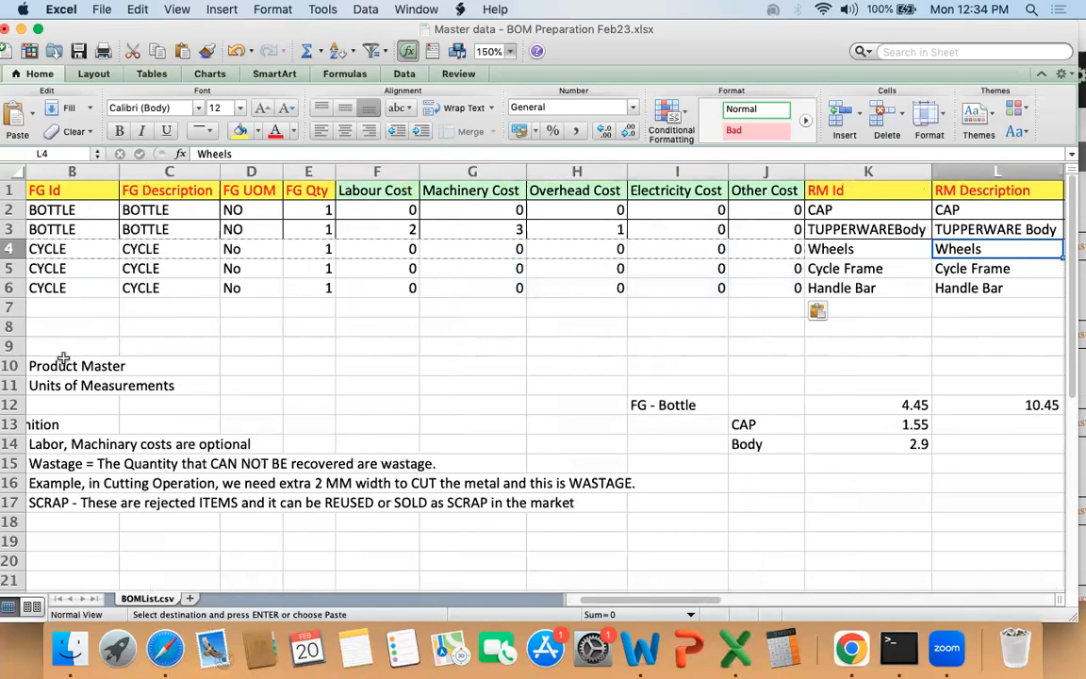
pyautogui.press('Right')
pyautogui.press('Right')
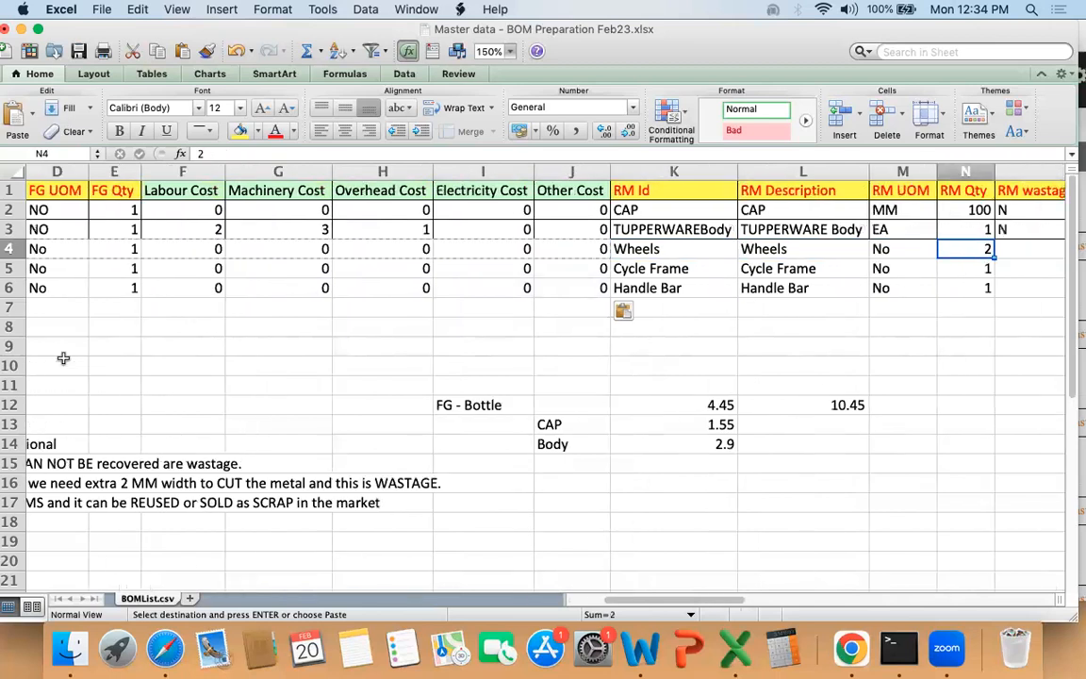
pyautogui.press('Right')
pyautogui.press('Right')
pyautogui.press('Left')
pyautogui.press('Left')
pyautogui.press('Left')
pyautogui.press('Left')
pyautogui.press('Left')
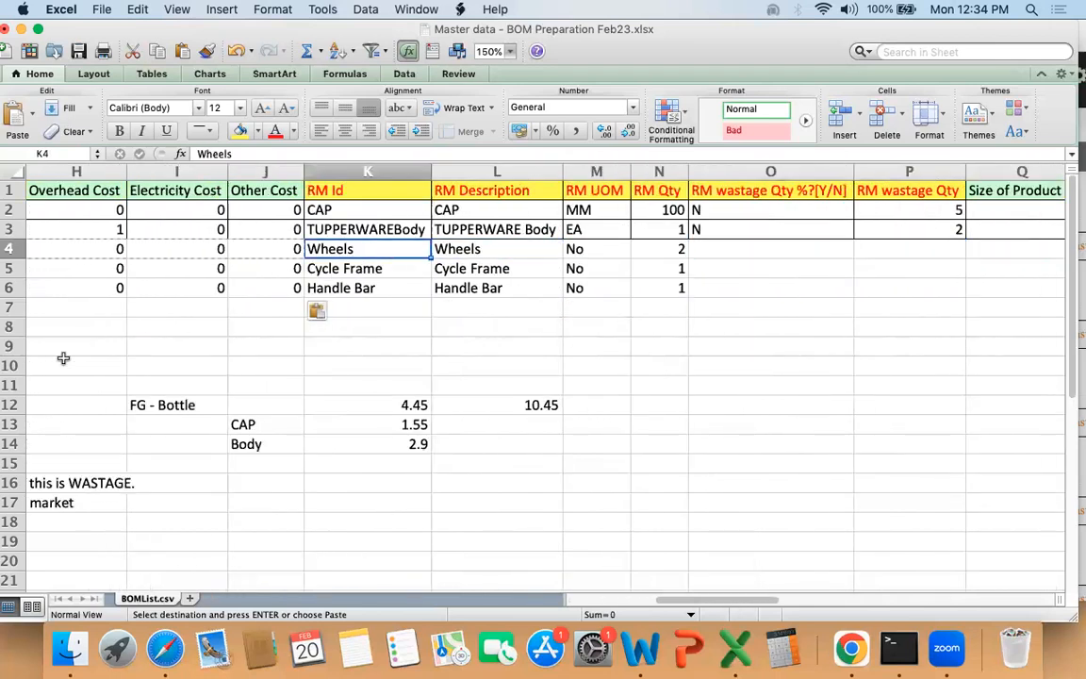
pyautogui.hotkey('shift', 'Right')
pyautogui.hotkey('shift', 'Right')
pyautogui.hotkey('shift', 'Right')
pyautogui.hotkey('shift', 'Down')
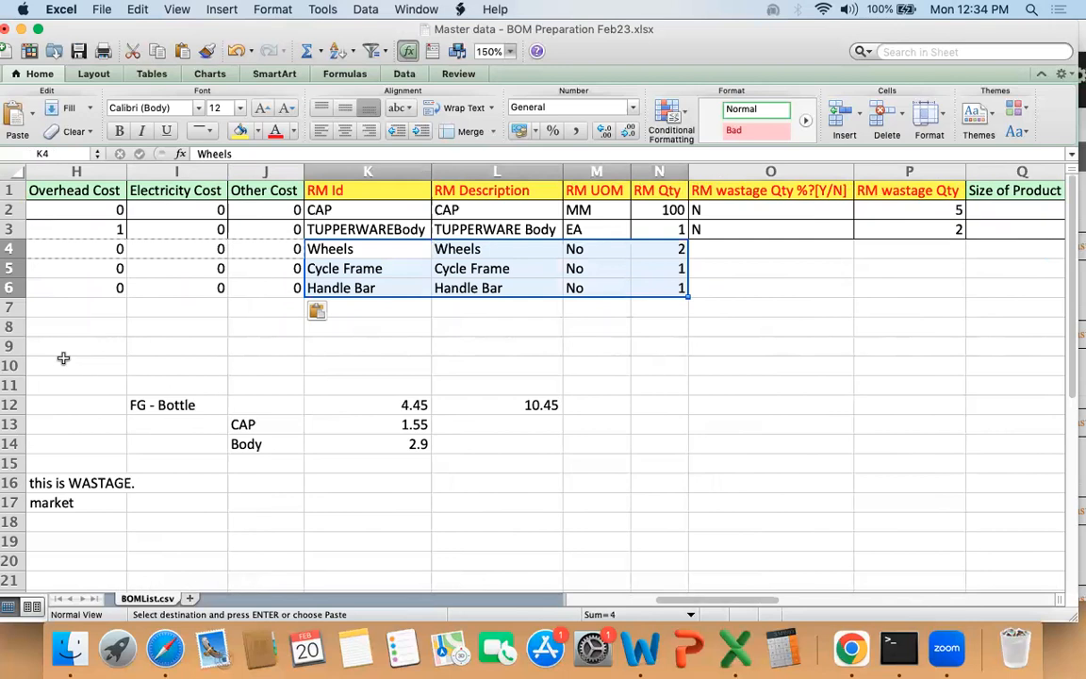
pyautogui.press('Down')
pyautogui.press('Right')
pyautogui.press('Up')
pyautogui.press('Left')
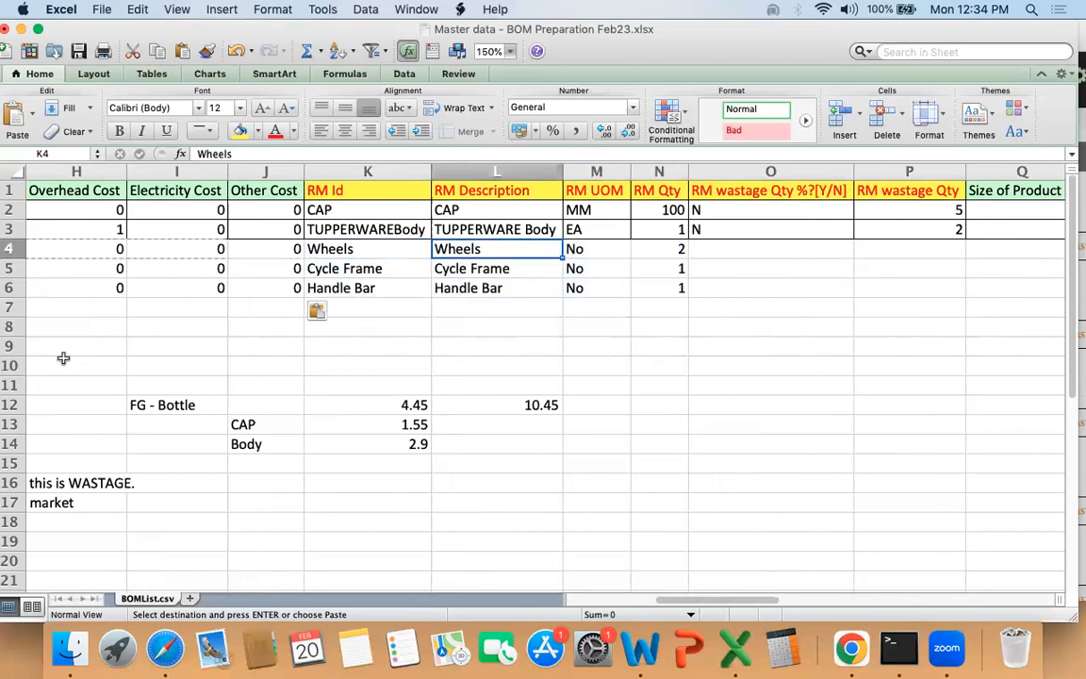
# Step: Enter N in the RM wastage Qty %?[Y/N] column for the three CYCLE rows, O4:O6
pyautogui.press('Right')
pyautogui.press('Right')
pyautogui.press('Right')
pyautogui.press('Right')
pyautogui.write('N')
pyautogui.press('Return')
pyautogui.write('N')
pyautogui.press('Return')
pyautogui.write('N')
pyautogui.press('Return')
pyautogui.press('Up')
pyautogui.press('Up')
pyautogui.press('Up')
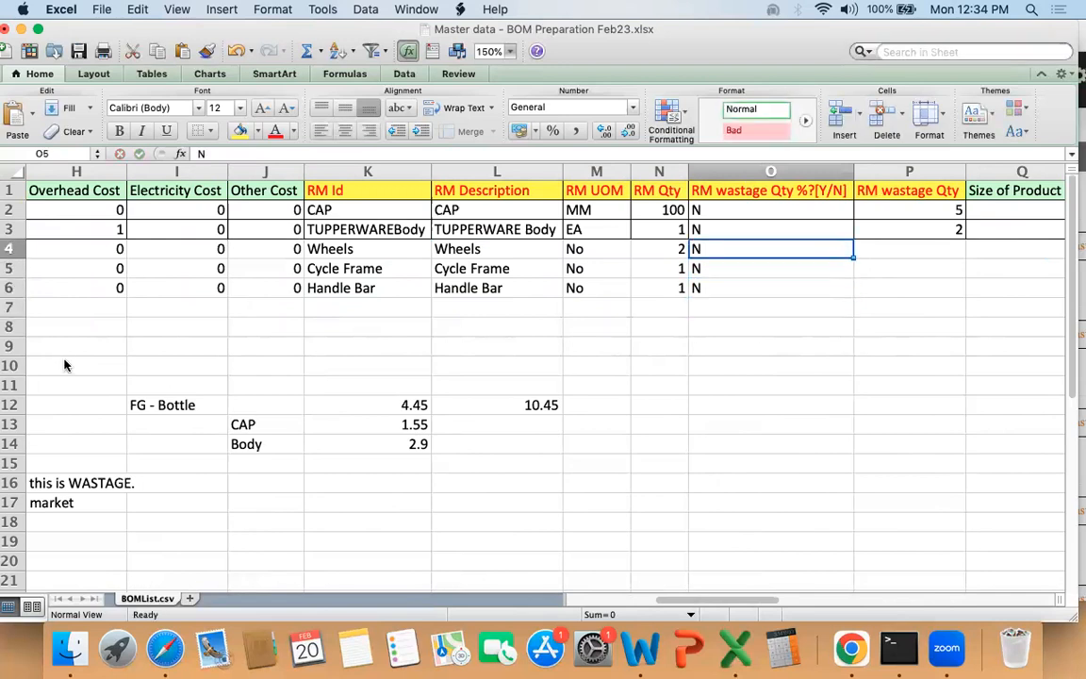
# Step: Review the wastage percentage flags of the CYCLE rows together with the adjacent RM wastage Qty column
pyautogui.hotkey('shift', 'Down')
pyautogui.hotkey('shift', 'Down')
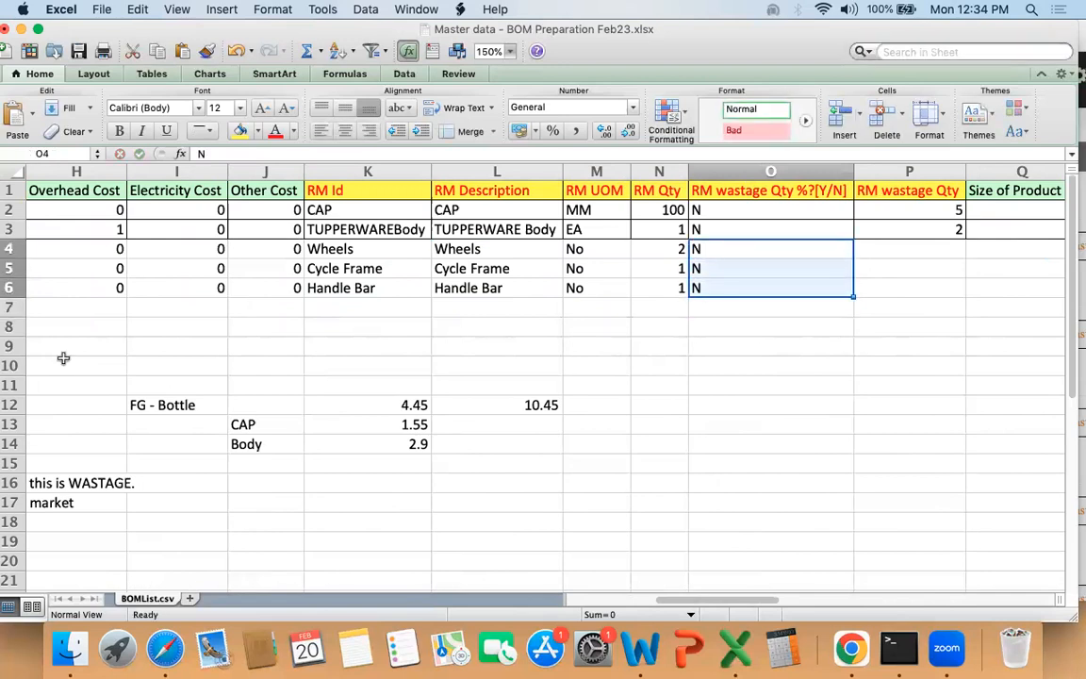
pyautogui.press('Right')
pyautogui.press('Right')
pyautogui.press('Left')
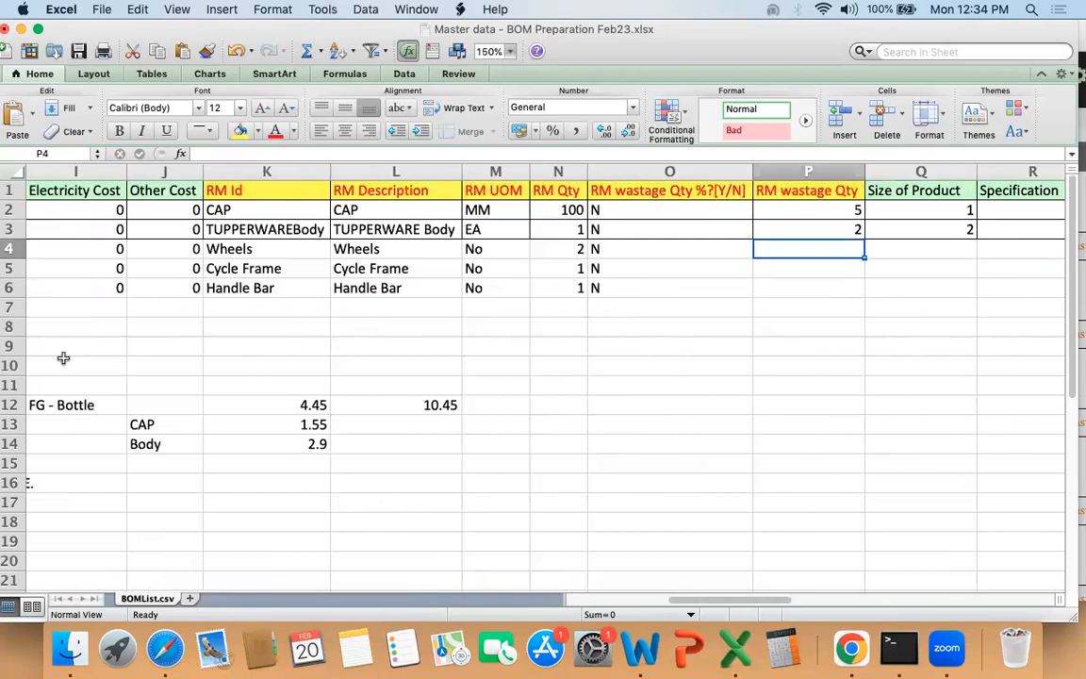
pyautogui.press('Left')
pyautogui.hotkey('shift', 'Right')
pyautogui.hotkey('shift', 'Left')
pyautogui.hotkey('shift', 'Down')
pyautogui.hotkey('shift', 'Down')
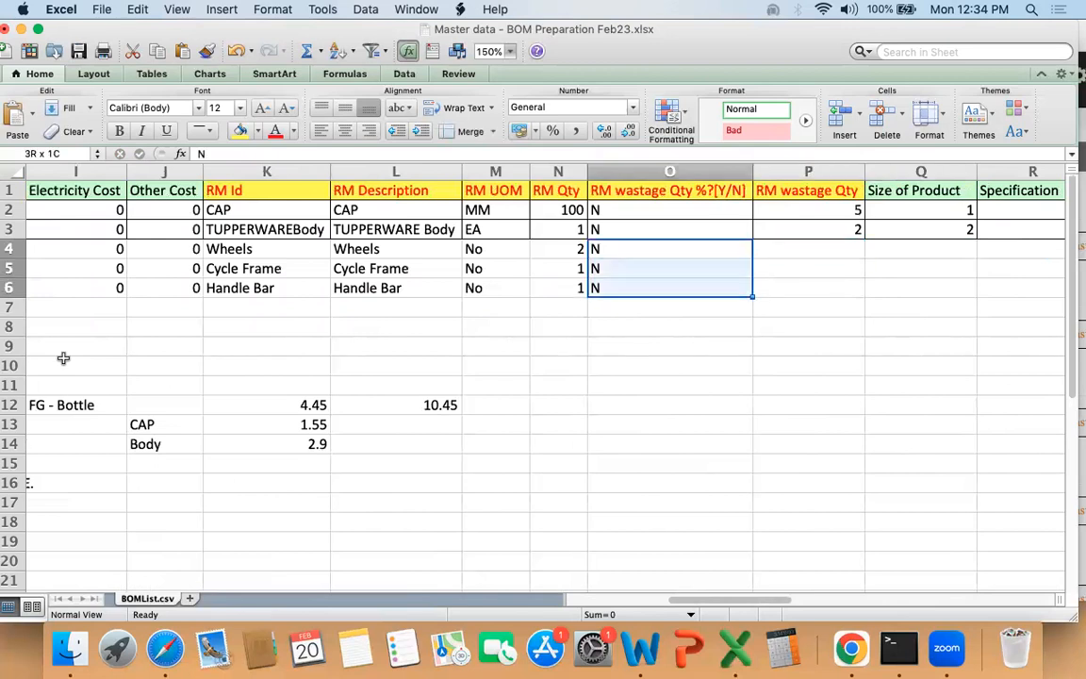
# Step: Examine the CYCLE rows' columns from RM wastage Qty through the reference fields, up to Display By-Product?[Y/N]
pyautogui.press('Right')
pyautogui.press('Right')
pyautogui.press('Left')
pyautogui.hotkey('shift', 'Right')
pyautogui.hotkey('shift', 'Right')
pyautogui.hotkey('shift', 'Right')
pyautogui.hotkey('shift', 'Right')
pyautogui.hotkey('shift', 'Right')
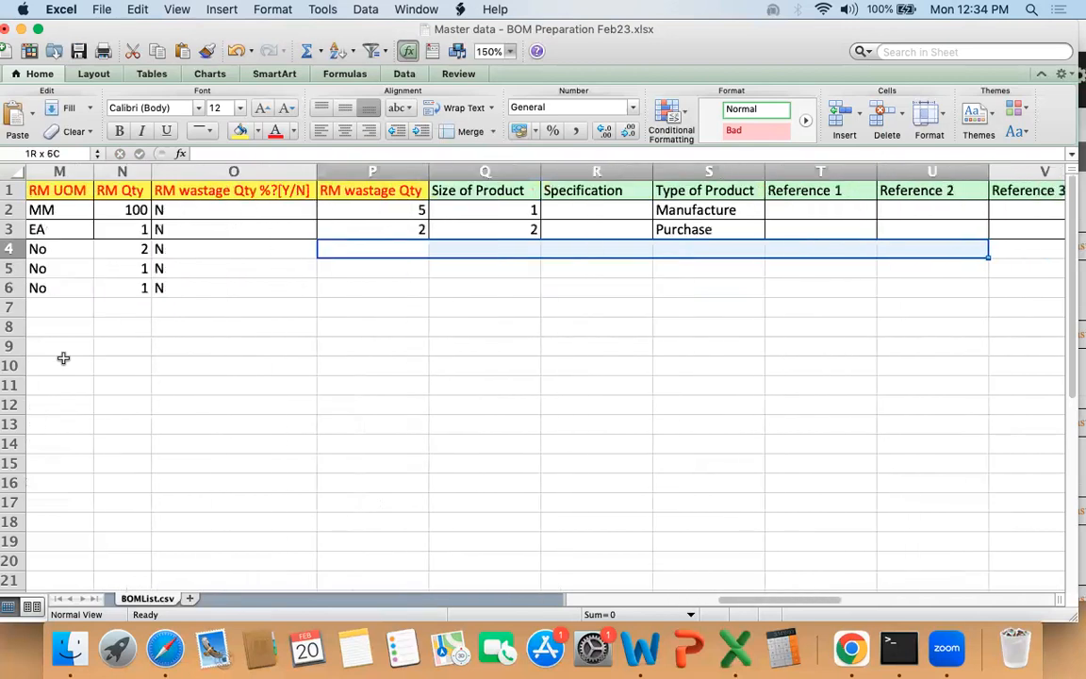
pyautogui.hotkey('shift', 'Down')
pyautogui.hotkey('shift', 'Down')
pyautogui.hotkey('shift', 'Up')
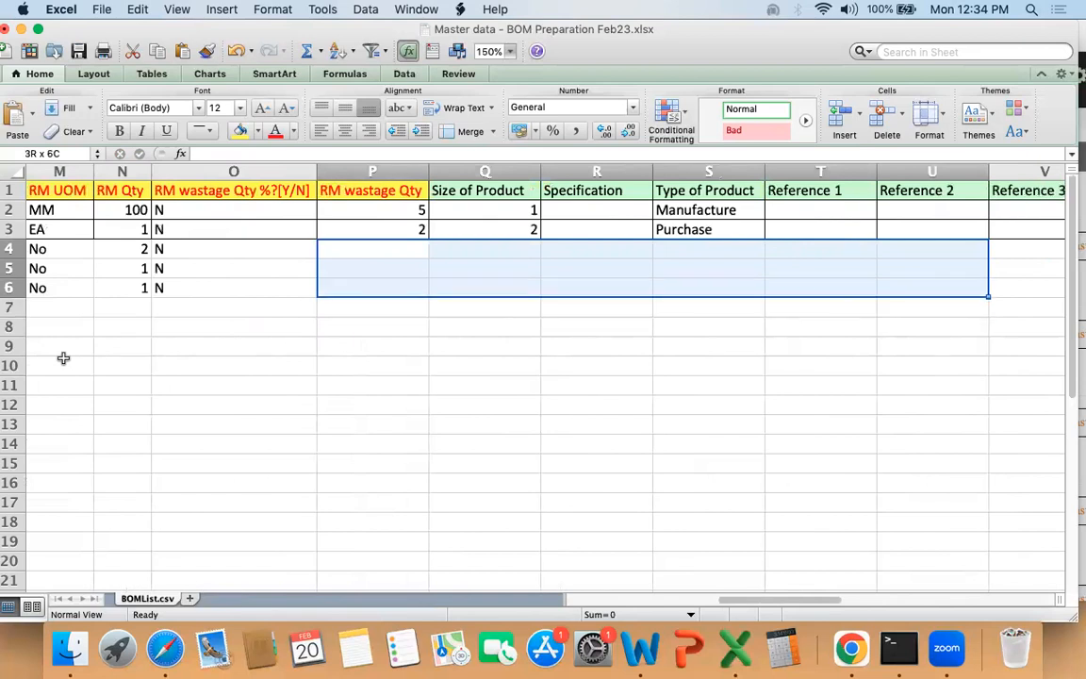
pyautogui.press('Right')
pyautogui.press('Right')
pyautogui.press('Right')
pyautogui.press('Right')
pyautogui.press('Right')
pyautogui.press('Right')
pyautogui.press('Right')
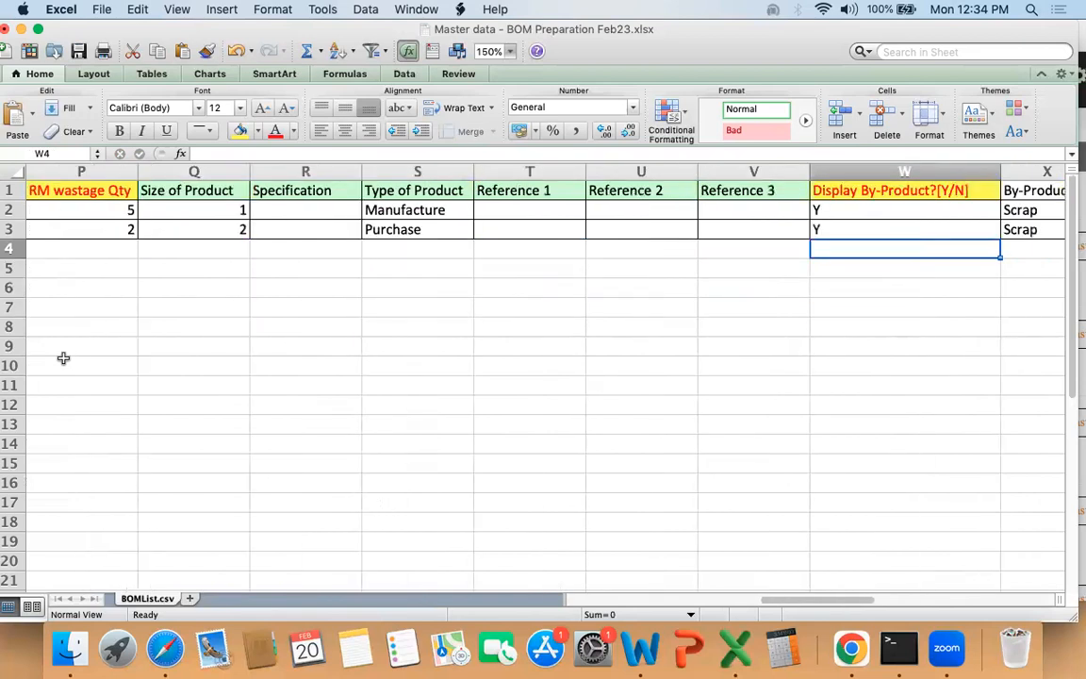
# Step: Enter N in the Display By-Product?[Y/N] column for the three CYCLE rows, W4:W6
pyautogui.write('Y')
pyautogui.press('Return')
pyautogui.press('Up')
pyautogui.write('N')
pyautogui.press('Return')
pyautogui.write('N')
pyautogui.press('Return')
pyautogui.write('N')
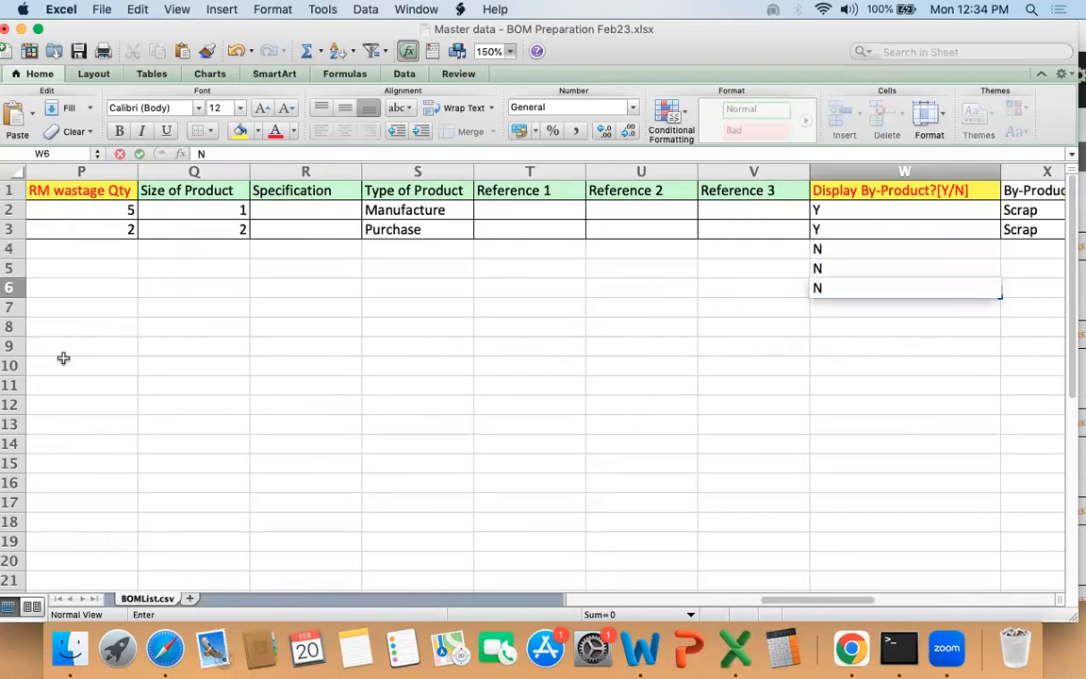
pyautogui.press('Return')
# Step: Review the CYCLE rows' by-product flags in W4:W6 and their RM Id, RM Description and RM UOM entries in K4:M6
pyautogui.press('Up')
pyautogui.press('Up')
pyautogui.press('Up')
pyautogui.hotkey('shift', 'Down')
pyautogui.hotkey('shift', 'Down')
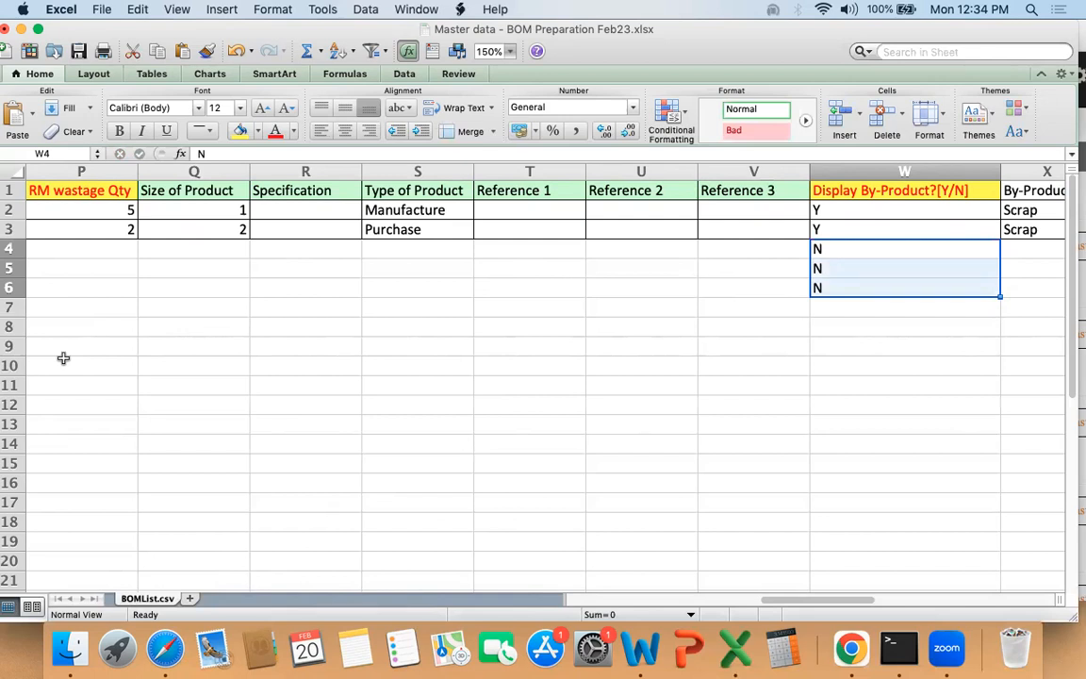
pyautogui.press('Left')
pyautogui.press('Left')
pyautogui.press('Left')
pyautogui.press('Left')
pyautogui.press('Left')
pyautogui.press('Left')
pyautogui.press('Left')
pyautogui.press('Left')
pyautogui.press('Left')
pyautogui.press('Left')
pyautogui.press('Left')
pyautogui.press('Left')
pyautogui.press('Left')
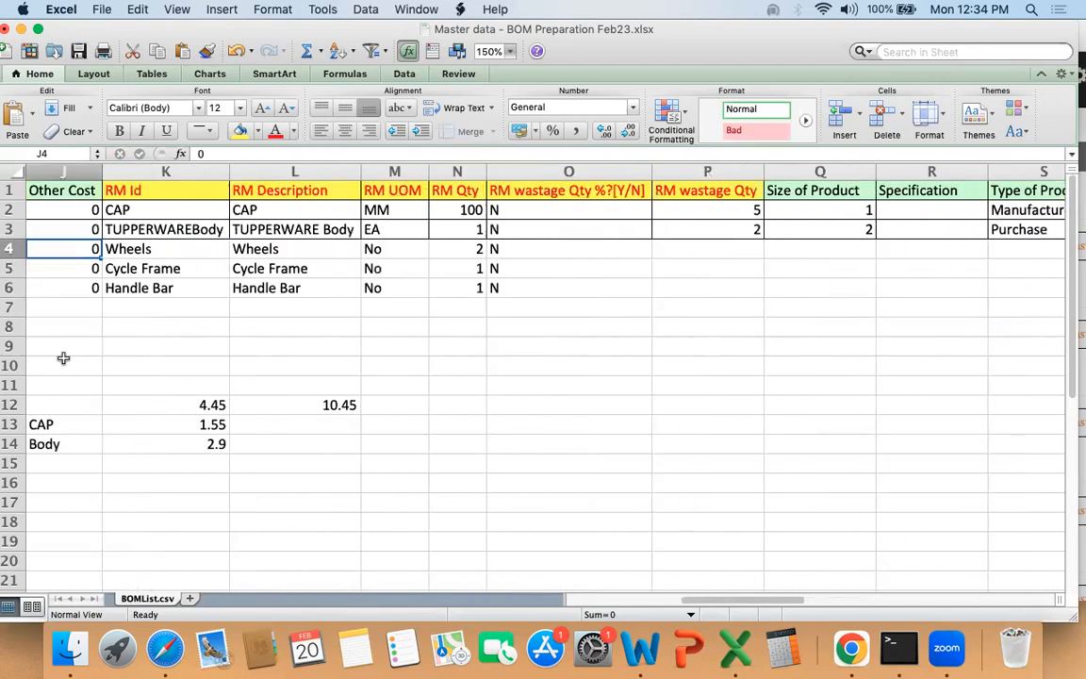
pyautogui.press('Right')
pyautogui.hotkey('shift', 'Right')
pyautogui.hotkey('shift', 'Right')
pyautogui.hotkey('shift', 'Down')
pyautogui.hotkey('shift', 'Down')
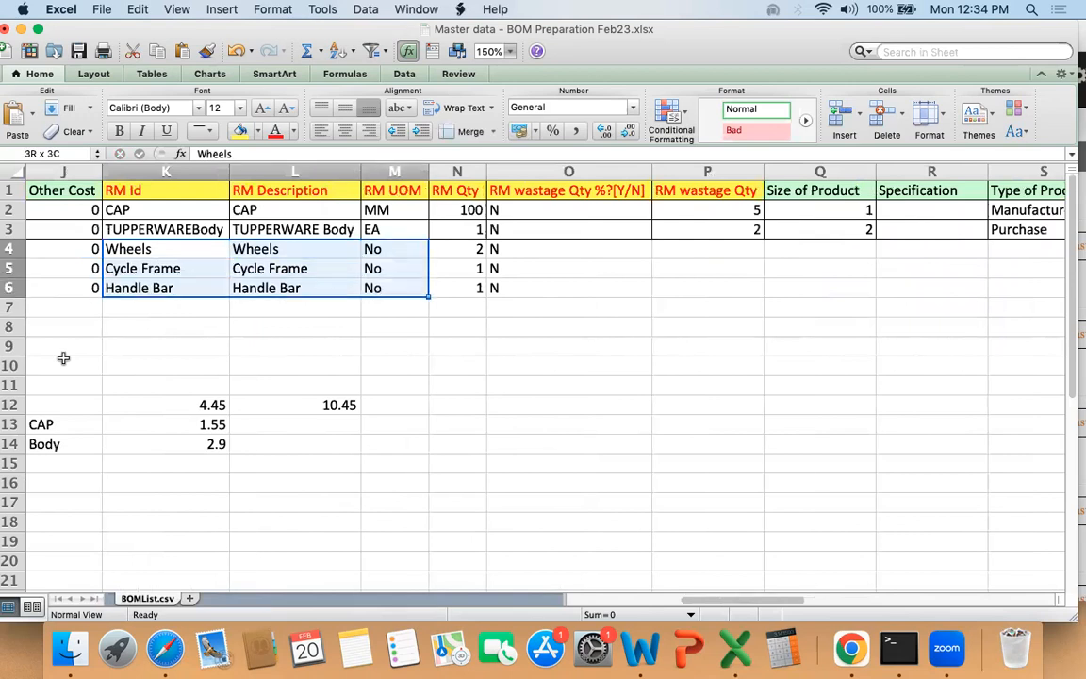
pyautogui.press('Right')
pyautogui.press('Right')
pyautogui.press('Right')
pyautogui.press('Right')
pyautogui.press('Right')
pyautogui.press('Right')
pyautogui.press('Right')
pyautogui.press('Right')
pyautogui.press('Right')
pyautogui.press('Right')
pyautogui.press('Right')
pyautogui.press('Right')
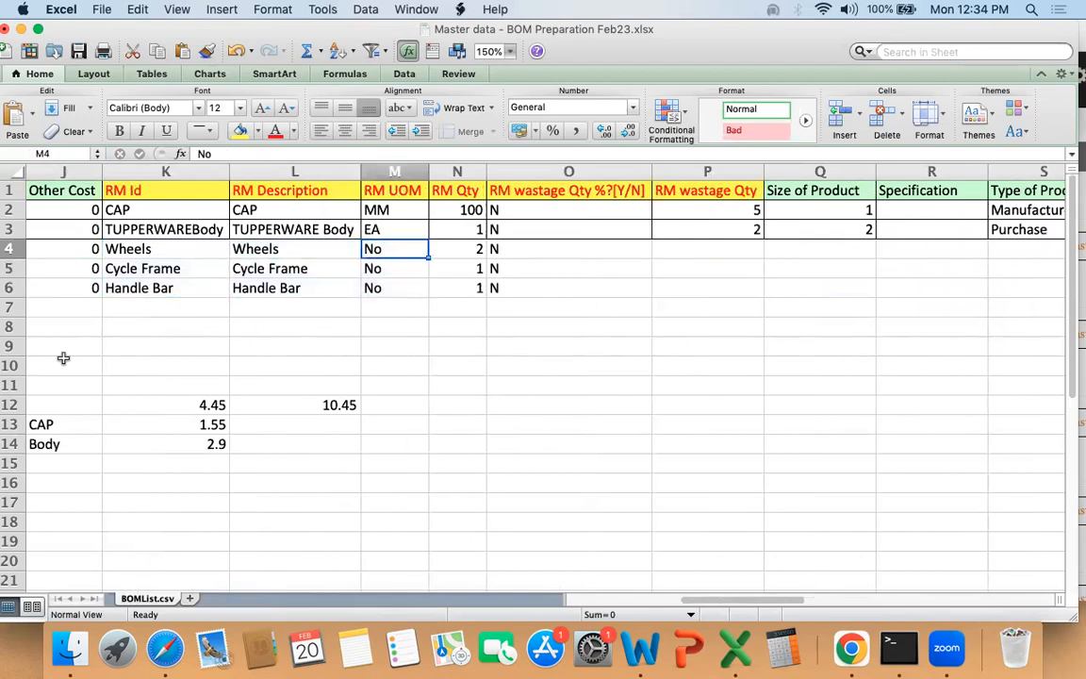
# Step: Examine the by-product columns of the CYCLE rows through to the BOM ID For RM Line cells, AD4:AD6
pyautogui.press('Right')
pyautogui.press('Right')
pyautogui.press('Left')
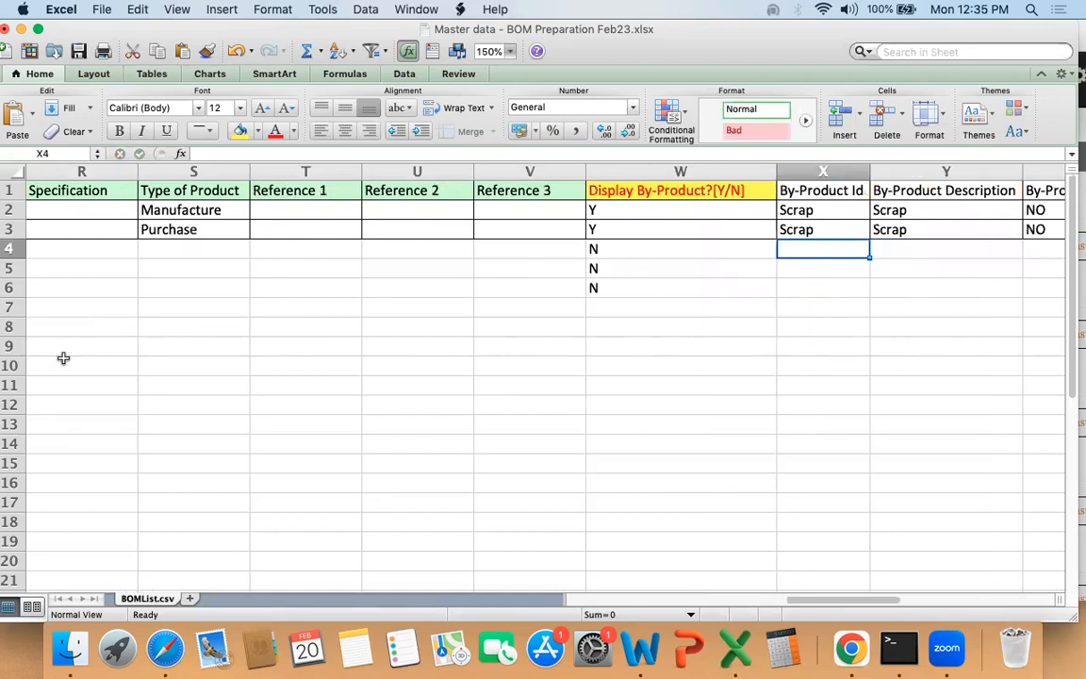
pyautogui.press('Right')
pyautogui.press('Right')
pyautogui.press('Right')
pyautogui.press('Right')
pyautogui.press('Right')
pyautogui.press('Right')
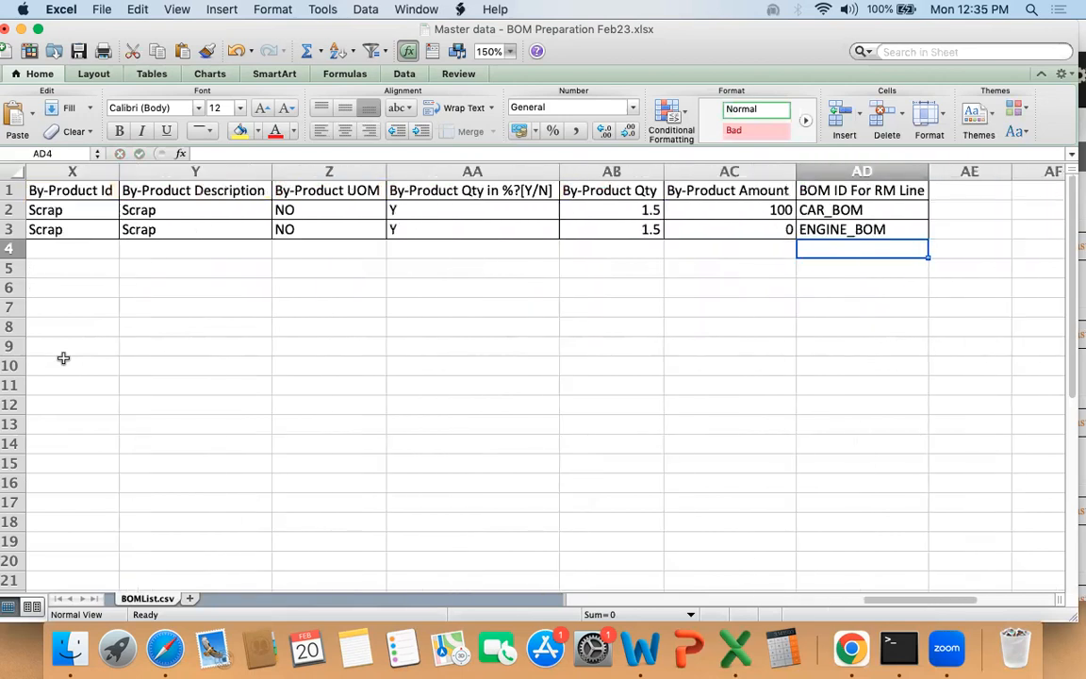
pyautogui.press('Left')
pyautogui.press('Right')
pyautogui.hotkey('shift', 'Down')
pyautogui.hotkey('shift', 'Down')
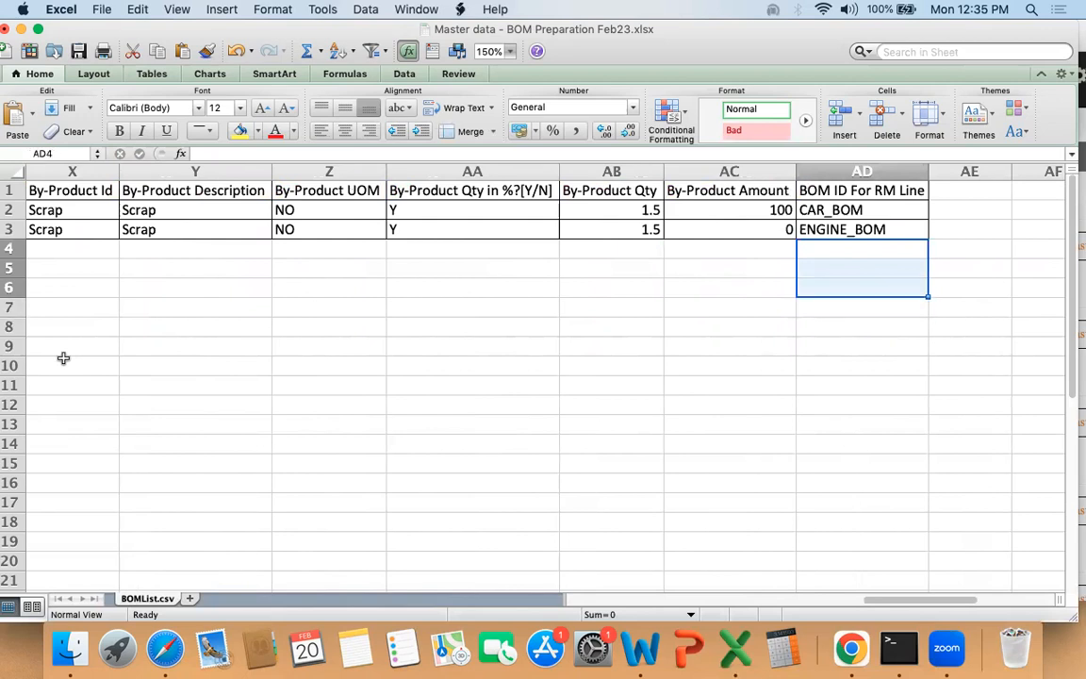
pyautogui.press('Up')
pyautogui.press('Up')
pyautogui.hotkey('shift', 'Down')
pyautogui.press('Down')
pyautogui.press('Down')
pyautogui.press('Down')
pyautogui.press('Down')
# Step: Examine the raw material entries in the RM Id and RM Description columns, focusing on the Cycle Frame line
pyautogui.hotkey('ctrl', 'Left')
pyautogui.press('Left')
pyautogui.press('Left')
pyautogui.press('Left')
pyautogui.press('Left')
pyautogui.press('Left')
pyautogui.press('Left')
pyautogui.press('Left')
pyautogui.press('Left')
pyautogui.press('Left')
pyautogui.press('Left')
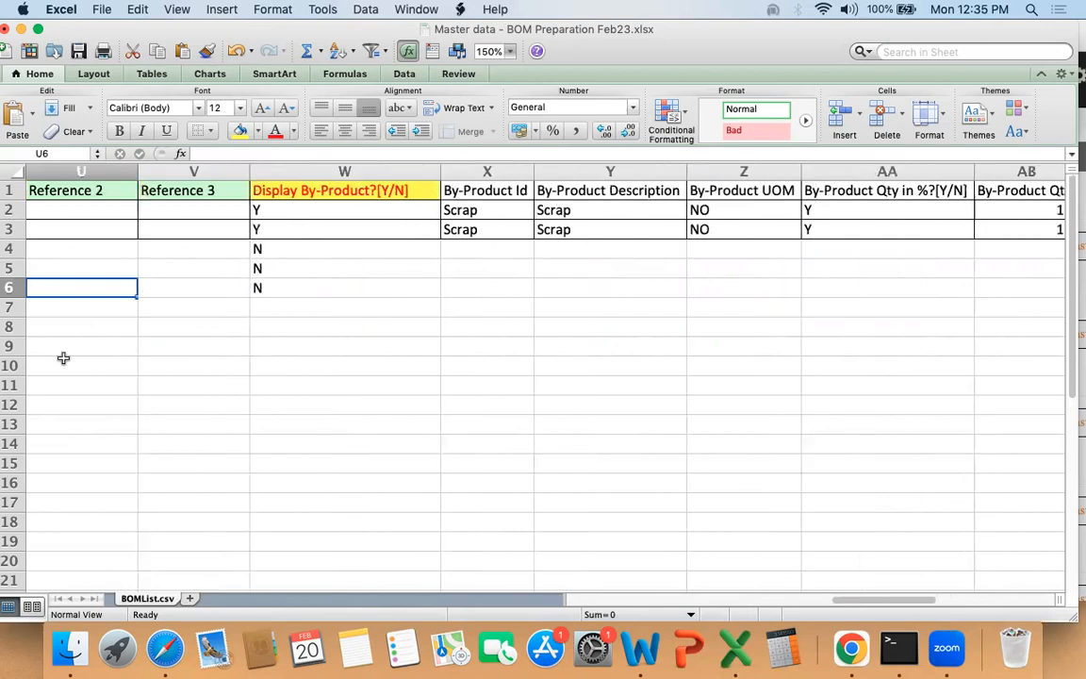
pyautogui.press('Left')
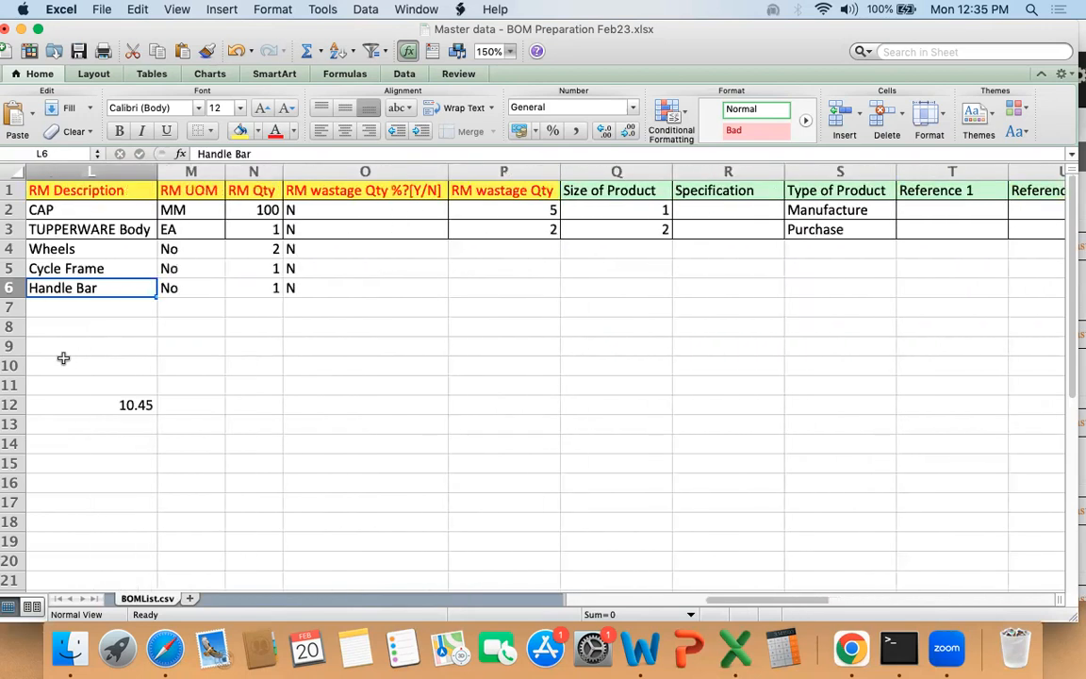
pyautogui.press('Left')
pyautogui.press('Left')
pyautogui.press('Up')
pyautogui.press('Right')
pyautogui.hotkey('shift', 'Right')
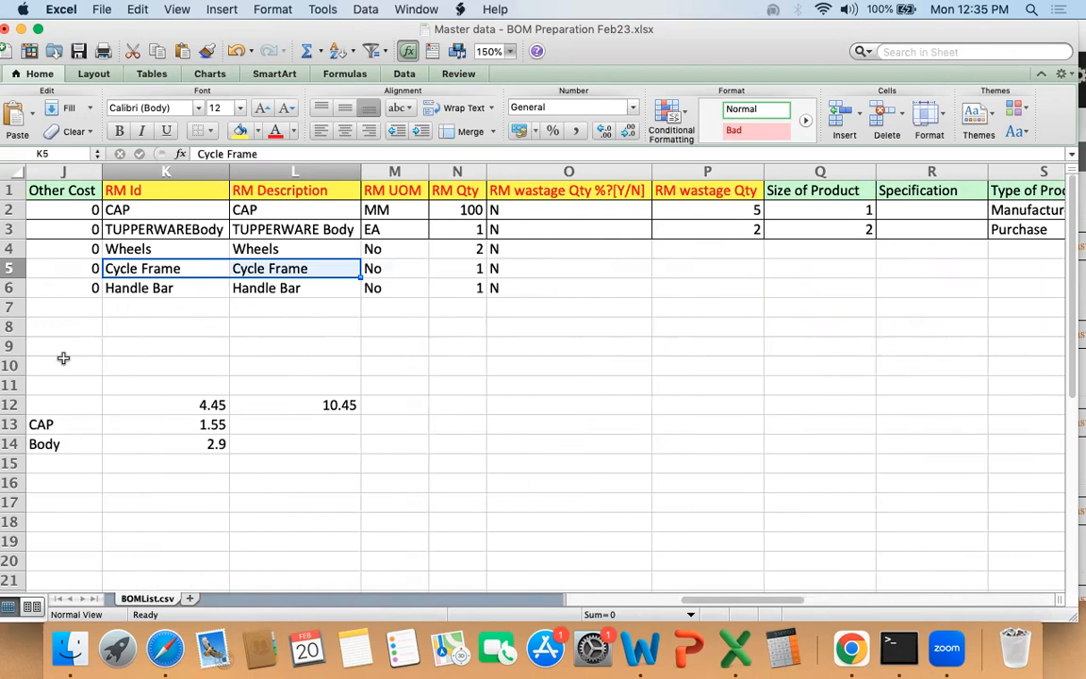
pyautogui.press('Up')
pyautogui.press('Up')
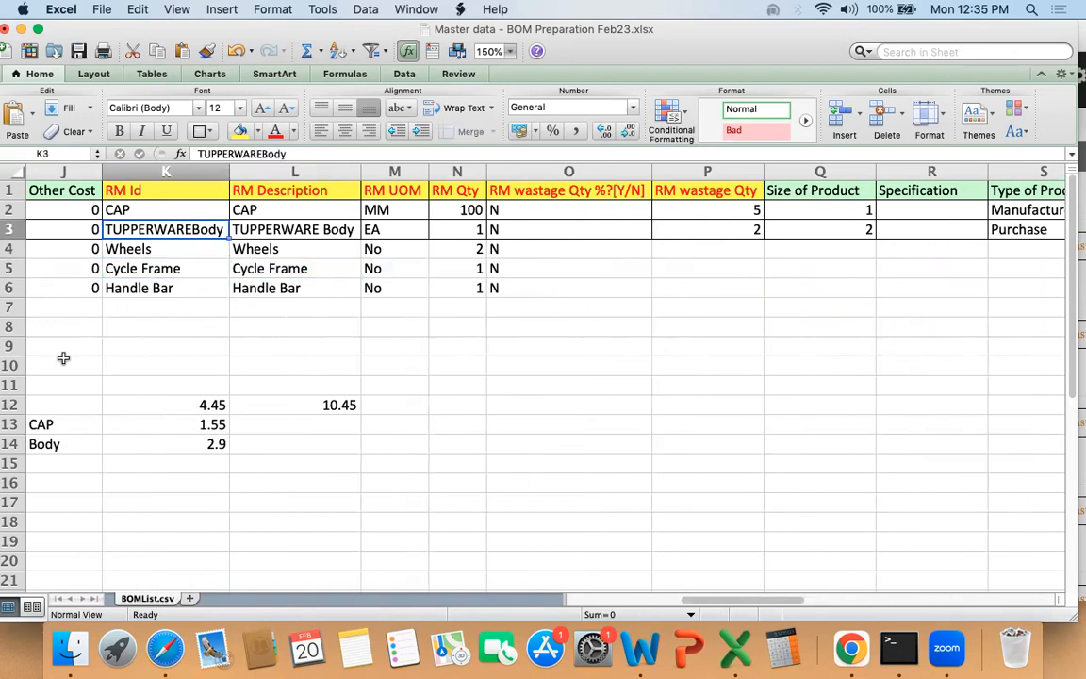
# Step: Compare the BOM ID For RM Line entry of the TUPPERWAREBody row with the cells of the CYCLE rows below it
pyautogui.press('Right')
pyautogui.press('Right')
pyautogui.press('Right')
pyautogui.press('Right')
pyautogui.press('Right')
pyautogui.press('Right')
pyautogui.press('Right')
pyautogui.press('Right')
pyautogui.press('Right')
pyautogui.press('Right')
pyautogui.press('Right')
pyautogui.press('Right')
pyautogui.press('super+Right')
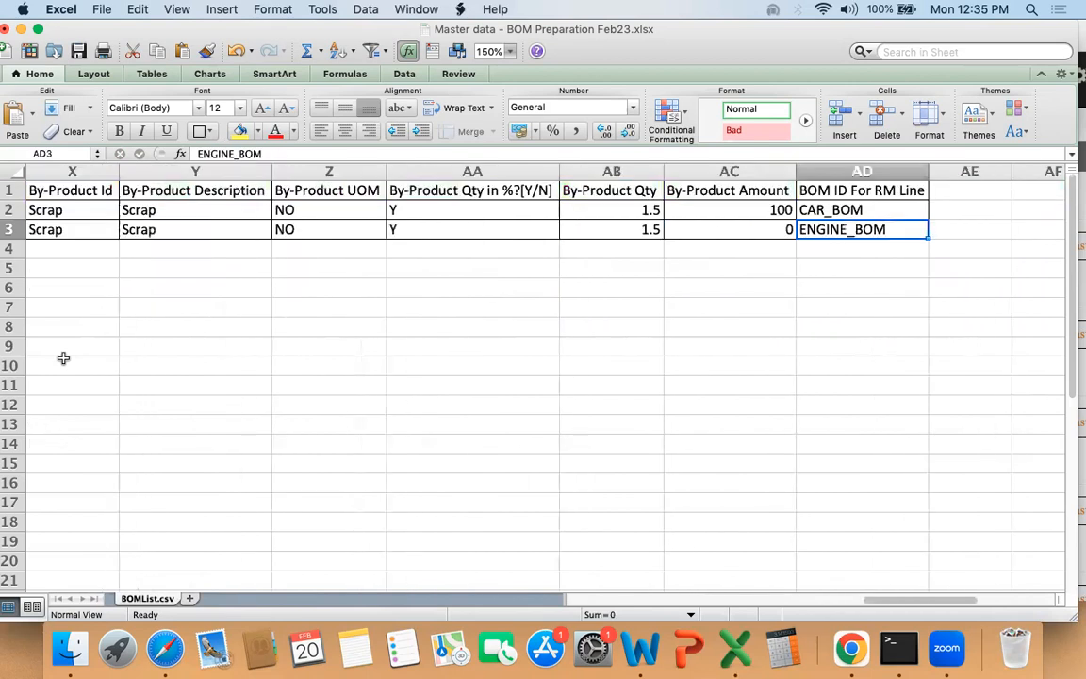
pyautogui.press('Down')
pyautogui.hotkey('shift', 'Down')
pyautogui.hotkey('shift', 'Down')
pyautogui.hotkey('shift', 'Down')
pyautogui.press('Up')
pyautogui.press('Down')
pyautogui.press('Down')
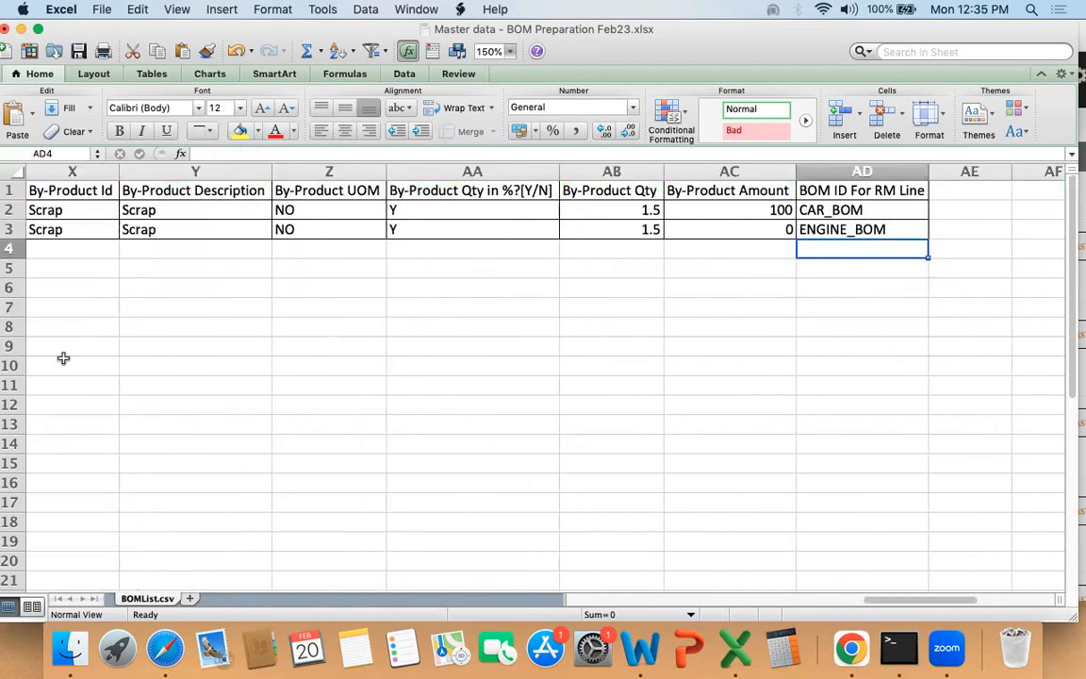
# Step: Review the CYCLE entries in the BOM Id column, A4:A6
pyautogui.press('super+Left')
pyautogui.press('super+Left')
pyautogui.press('Up')
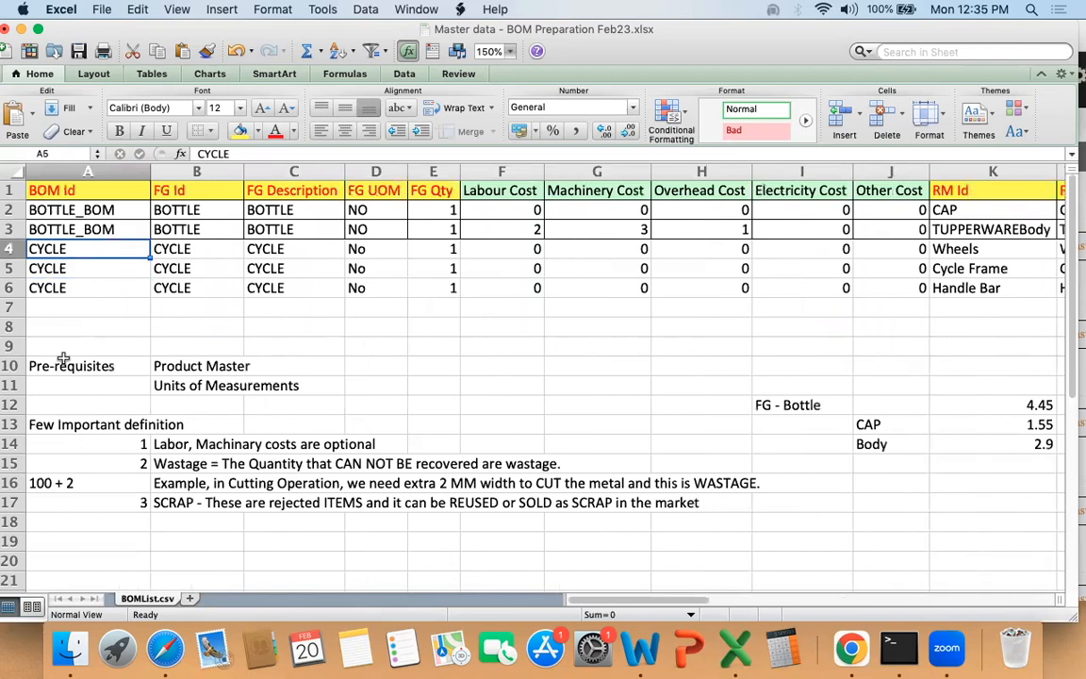
pyautogui.hotkey('shift', 'Down')
pyautogui.hotkey('shift', 'Down')
pyautogui.hotkey('shift', 'Down')
pyautogui.press('Right')
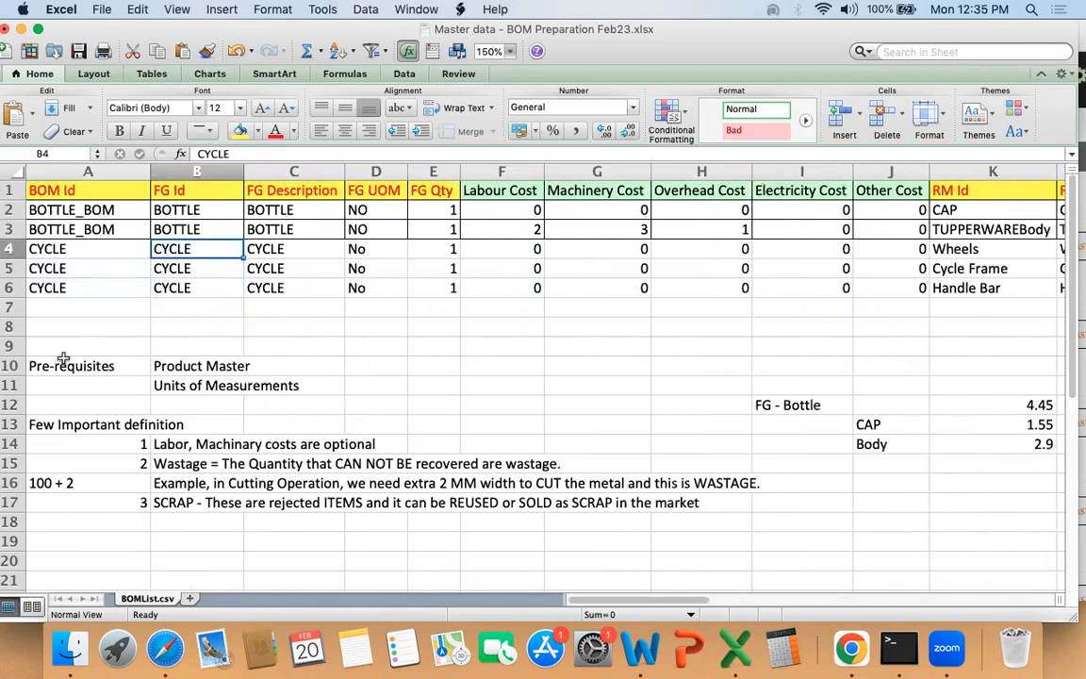
# Step: Check the Product Master and Units of Measurements prerequisites against the CYCLE rows' FG and RM Id entries
pyautogui.moveTo(156, 367); pyautogui.dragTo(170, 385)
pyautogui.moveTo(162, 247); pyautogui.dragTo(326, 279)
pyautogui.moveTo(950, 249); pyautogui.dragTo(938, 284)
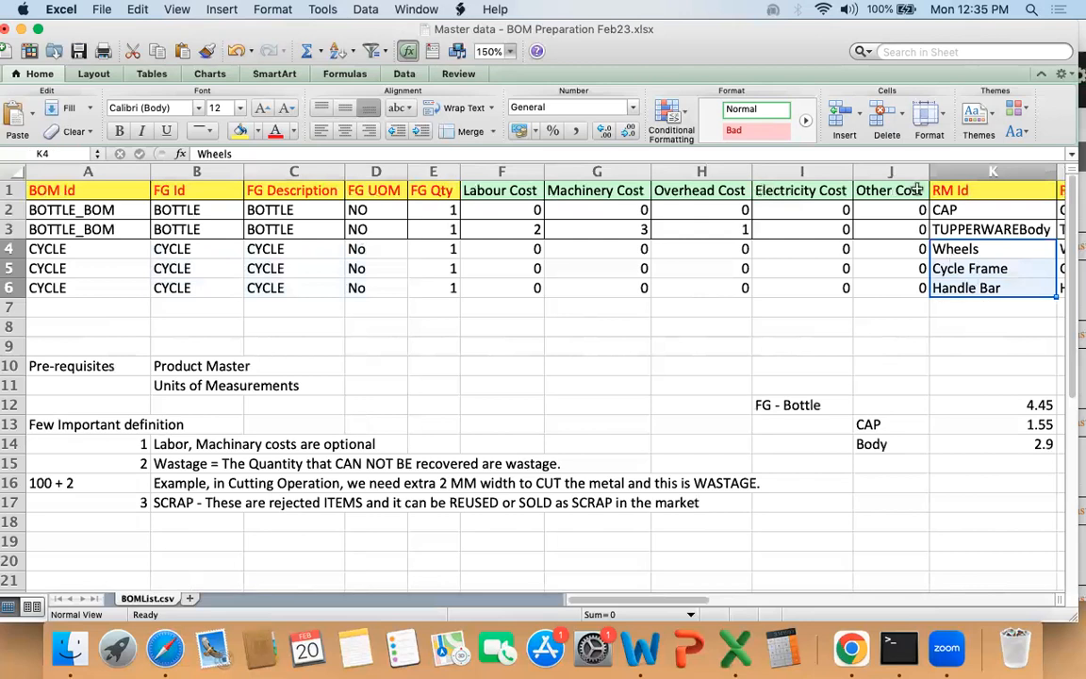
# Step: Narrow the Labour, Machinery, Overhead and Electricity Cost columns and check the CYCLE RM Id and RM Description entries in K4:L6
pyautogui.moveTo(852, 171); pyautogui.dragTo(505, 171)
pyautogui.click(803, 251)
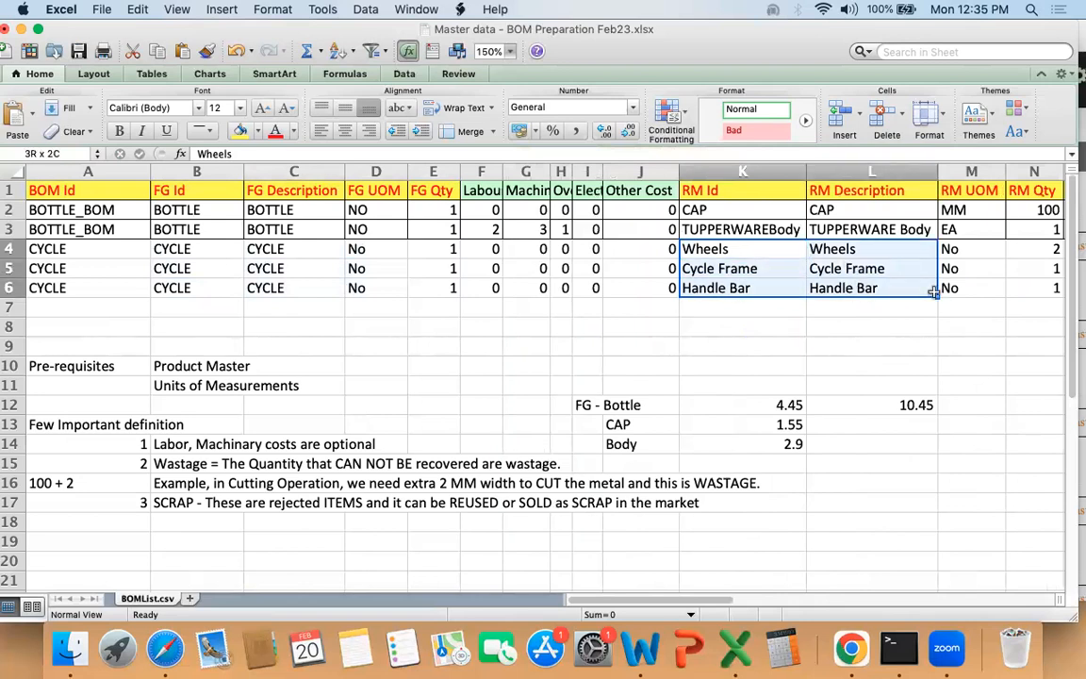
pyautogui.moveTo(933, 292); pyautogui.dragTo(933, 294)
pyautogui.click(474, 309)
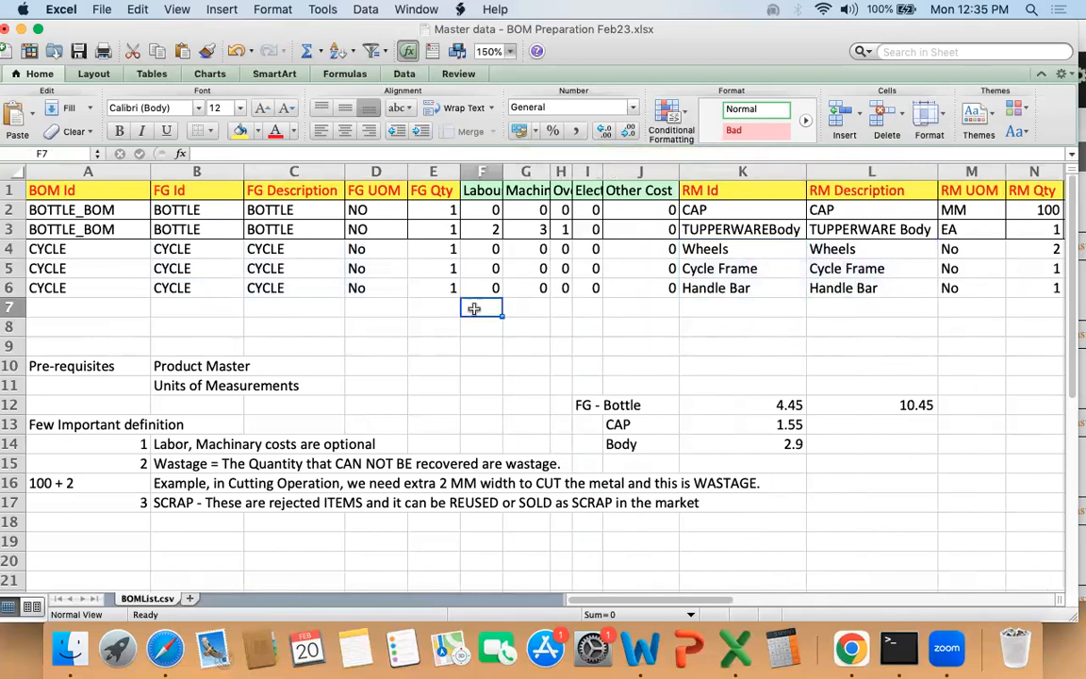
# Step: Read the definition notes in rows 14 to 17 on optional labor and machinery costs, wastage and scrap
pyautogui.click(162, 443)
pyautogui.moveTo(162, 443); pyautogui.dragTo(371, 444)
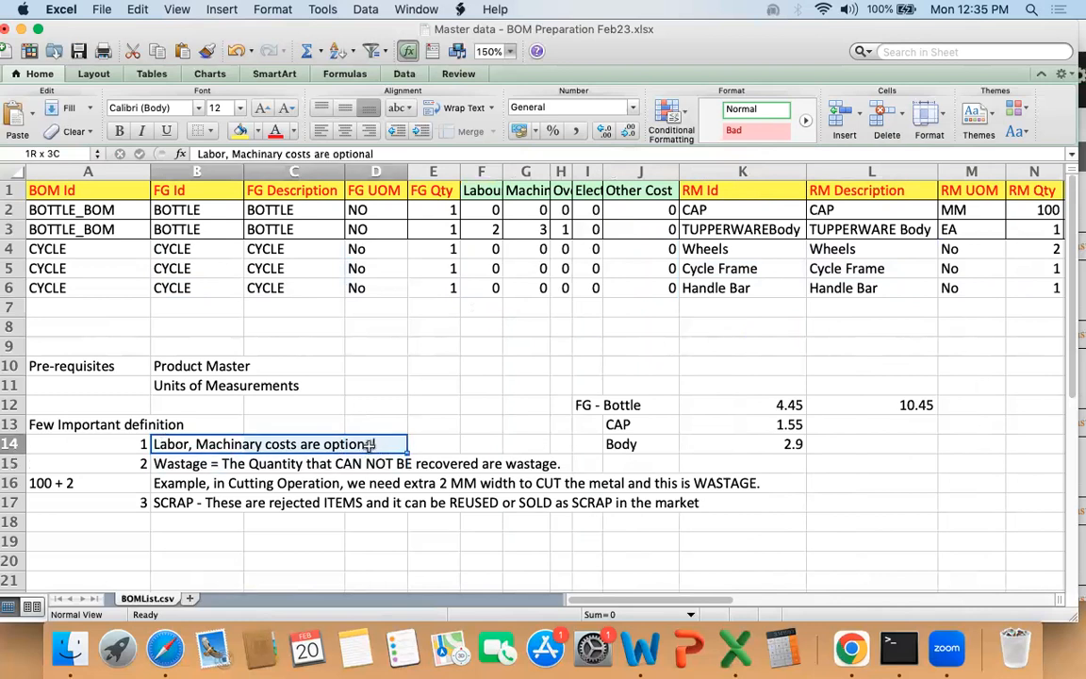
pyautogui.click(174, 463)
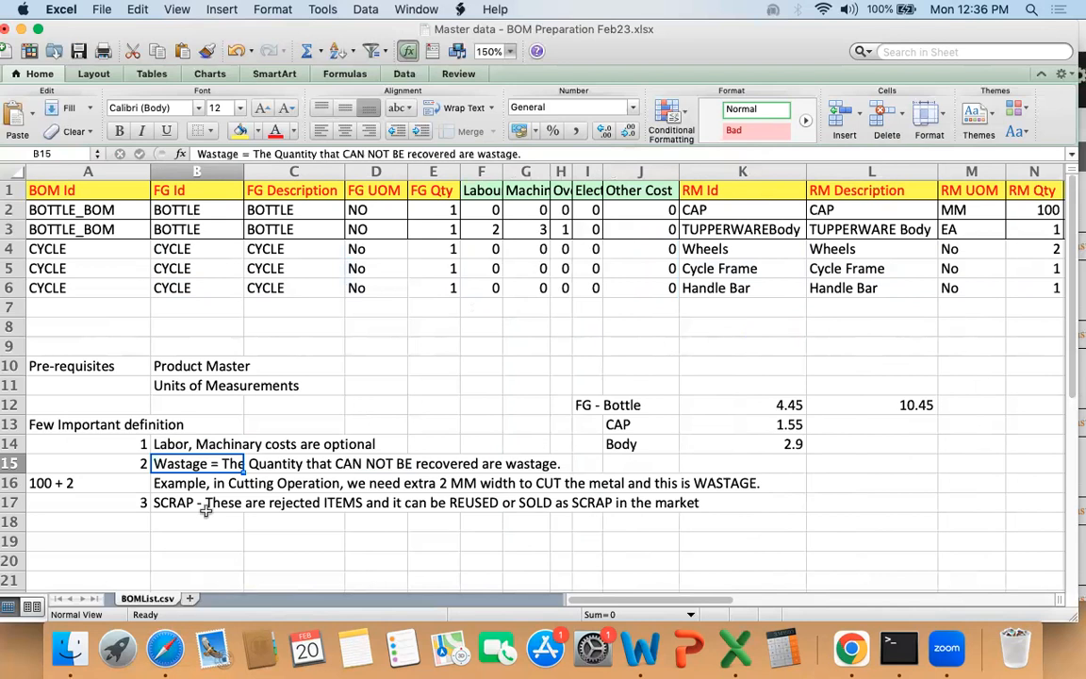
pyautogui.click(170, 504)
pyautogui.hotkey('shift', 'Right')
pyautogui.hotkey('shift', 'Right')
pyautogui.hotkey('shift', 'Right')
pyautogui.hotkey('shift', 'Right')
pyautogui.hotkey('shift', 'Right')
pyautogui.hotkey('shift', 'Right')
pyautogui.hotkey('shift', 'Right')
pyautogui.hotkey('shift', 'Right')
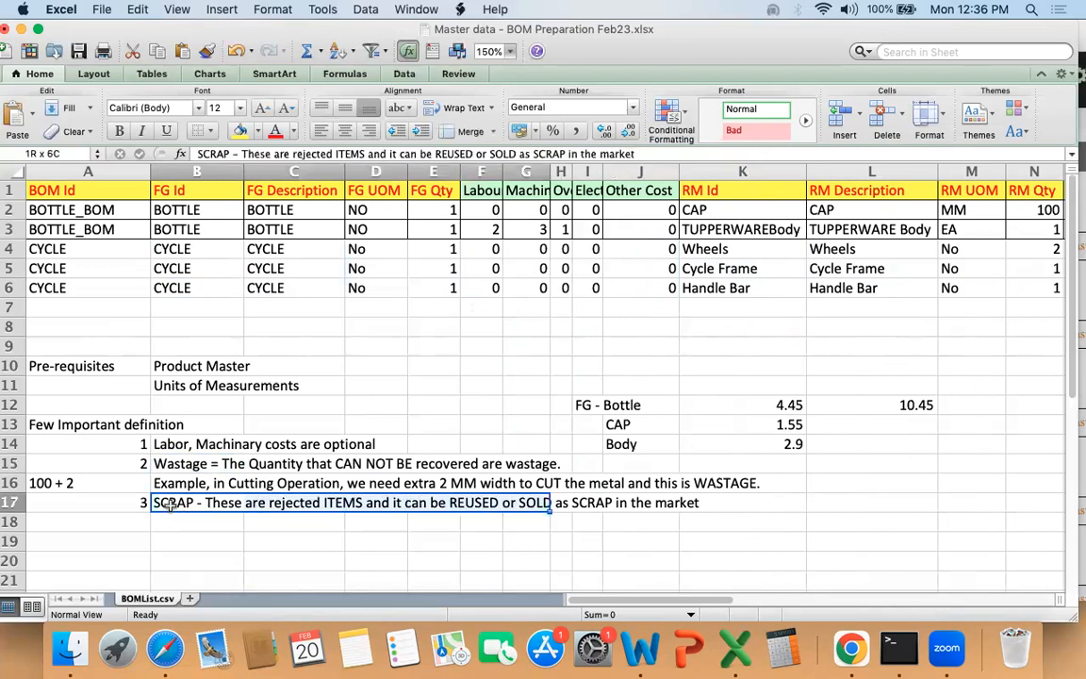
pyautogui.hotkey('shift', 'Right')
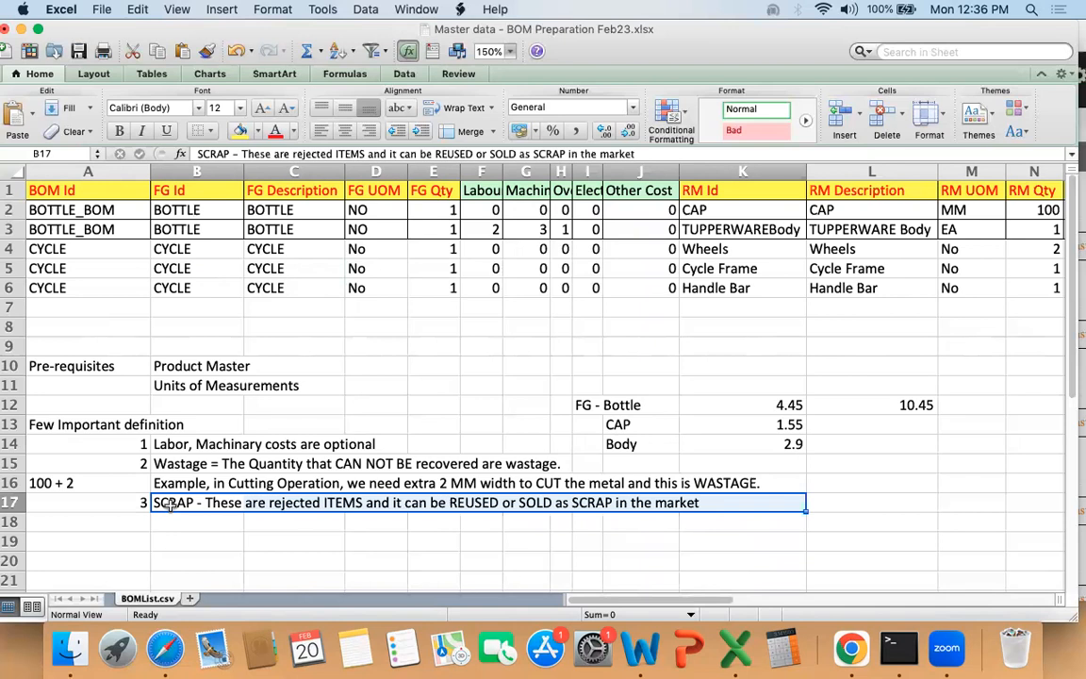
# Step: Review the template headers together with the BOTTLE_BOM and CYCLE rows, starting from the BOM Id column at A1
pyautogui.press('Left')
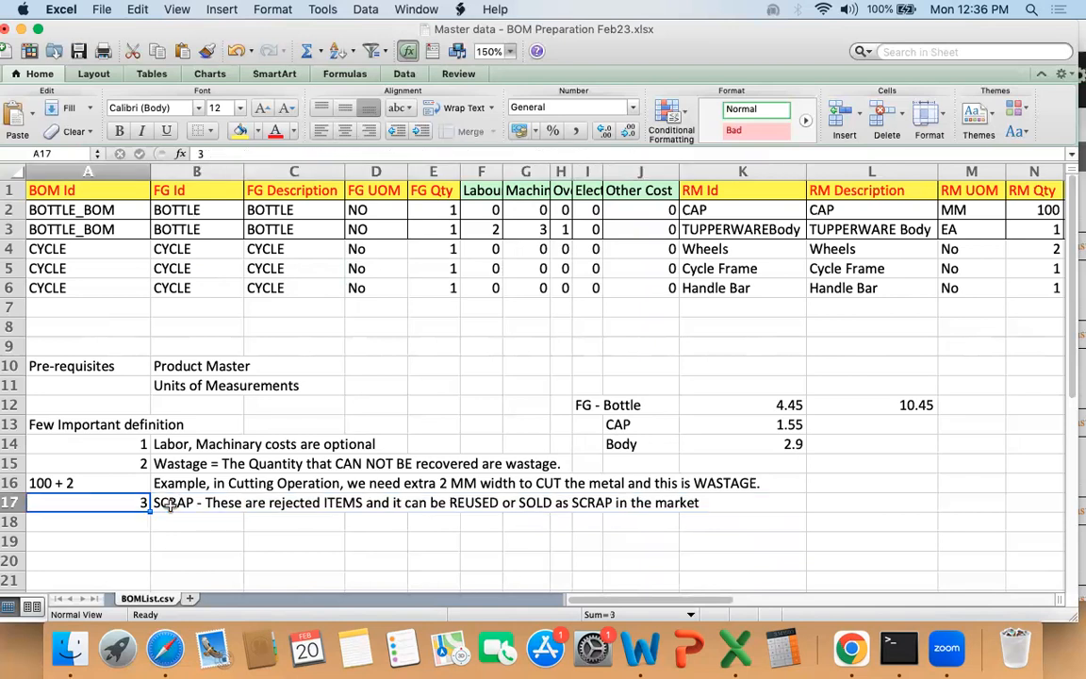
pyautogui.press('super+Up')
pyautogui.press('super+Up')
pyautogui.press('super+Up')
pyautogui.press('super+Up')
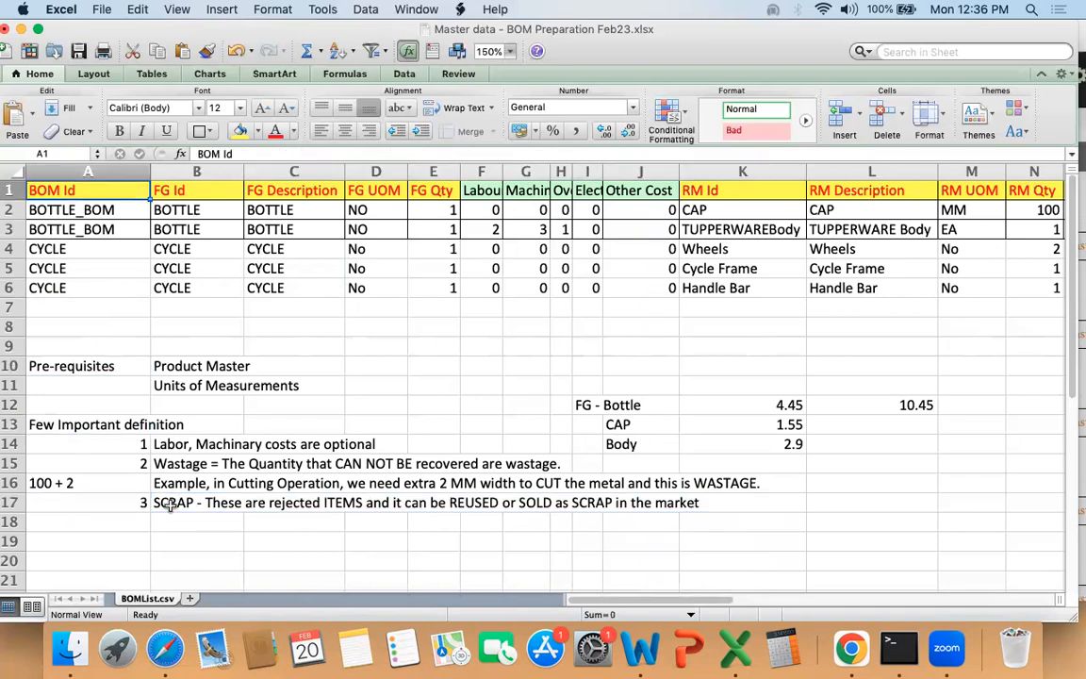
pyautogui.hotkey('shift', 'Down')
pyautogui.hotkey('shift', 'Down')
pyautogui.hotkey('shift', 'Down')
pyautogui.hotkey('shift', 'Down')
pyautogui.hotkey('shift', 'Down')
pyautogui.hotkey('shift', 'Right')
pyautogui.hotkey('shift', 'Right')
pyautogui.hotkey('shift', 'Right')
pyautogui.hotkey('shift', 'Right')
pyautogui.hotkey('shift', 'Right')
pyautogui.hotkey('shift', 'Right')
pyautogui.hotkey('shift', 'Right')
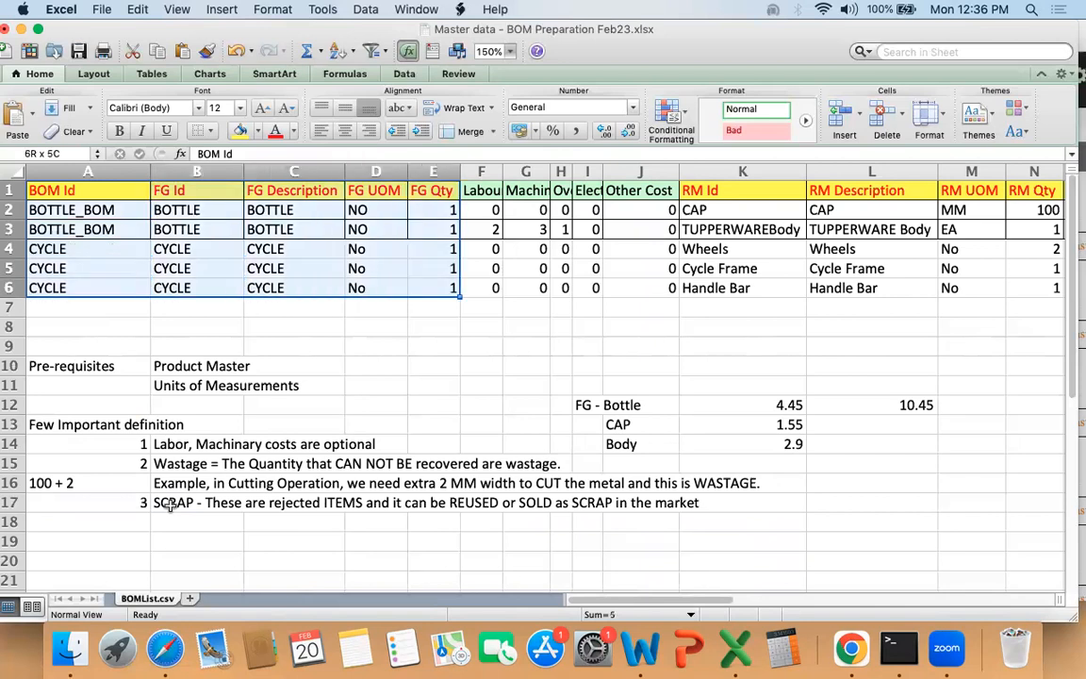
pyautogui.hotkey('shift', 'Right')
pyautogui.hotkey('shift', 'Right')
pyautogui.press('Right')
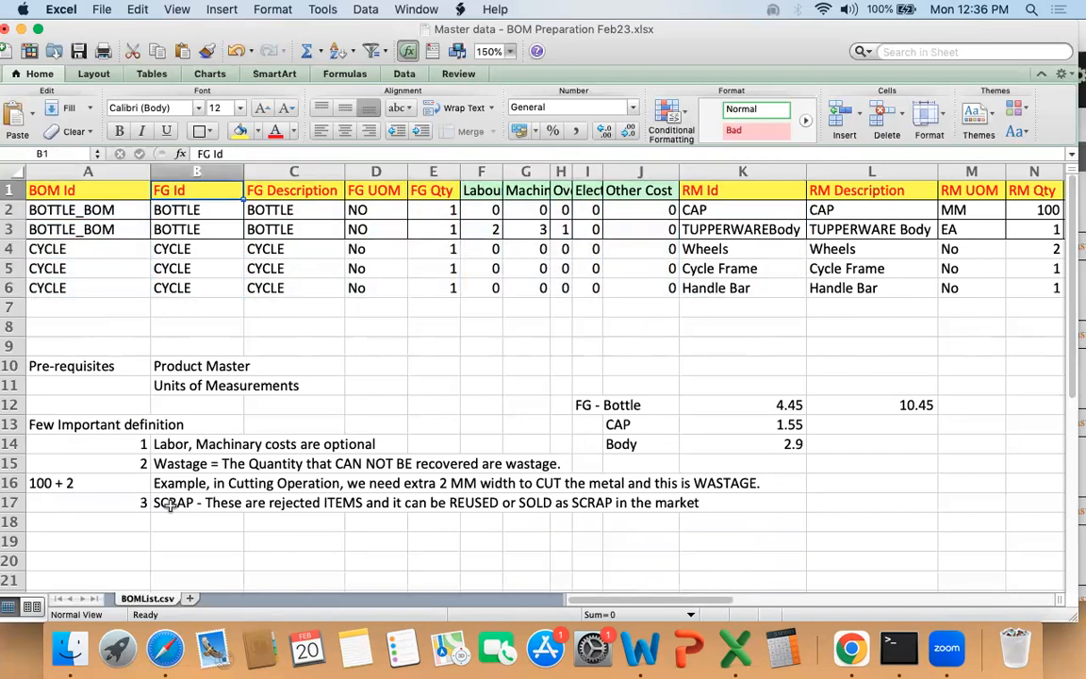